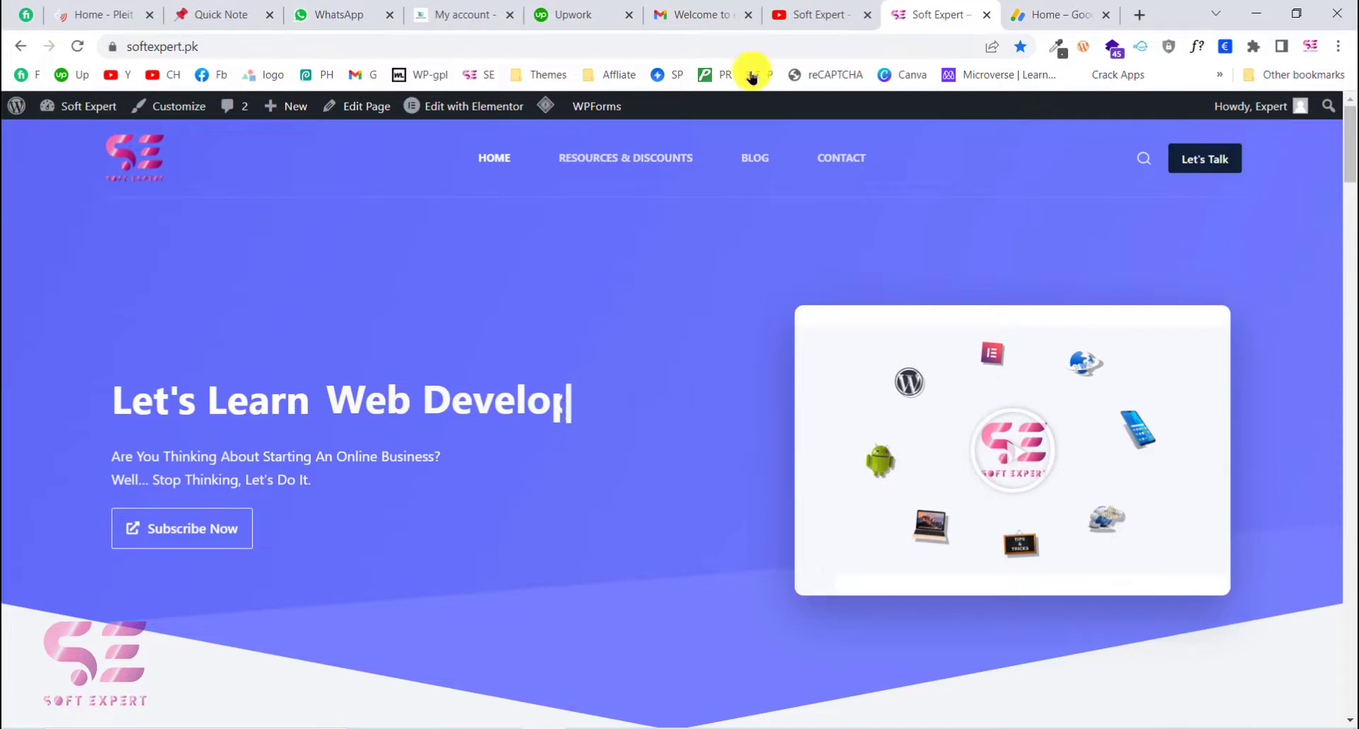
# Look over the YouTube channel search results and the softexpert.pk homepage.
pyautogui.click(781, 11)
pyautogui.scroll(-3, 787, 510)
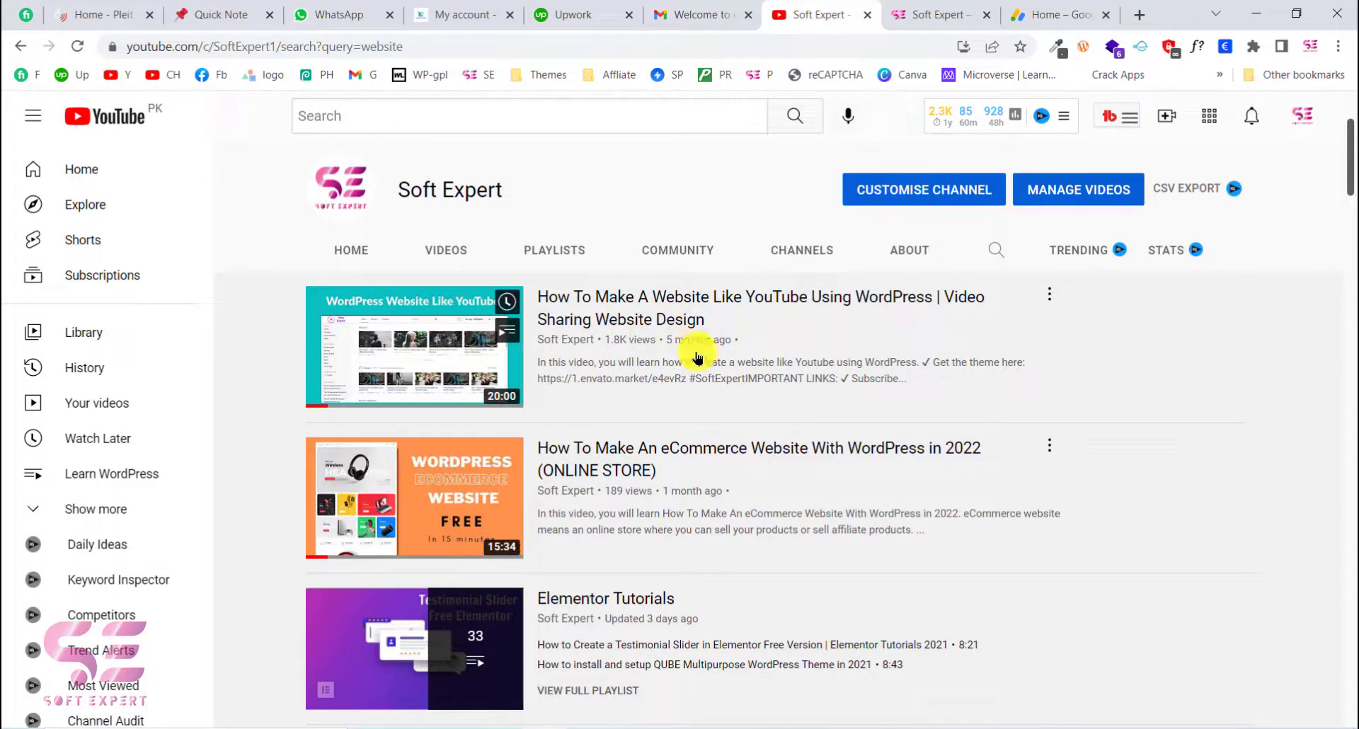
pyautogui.scroll(-1, 707, 396)
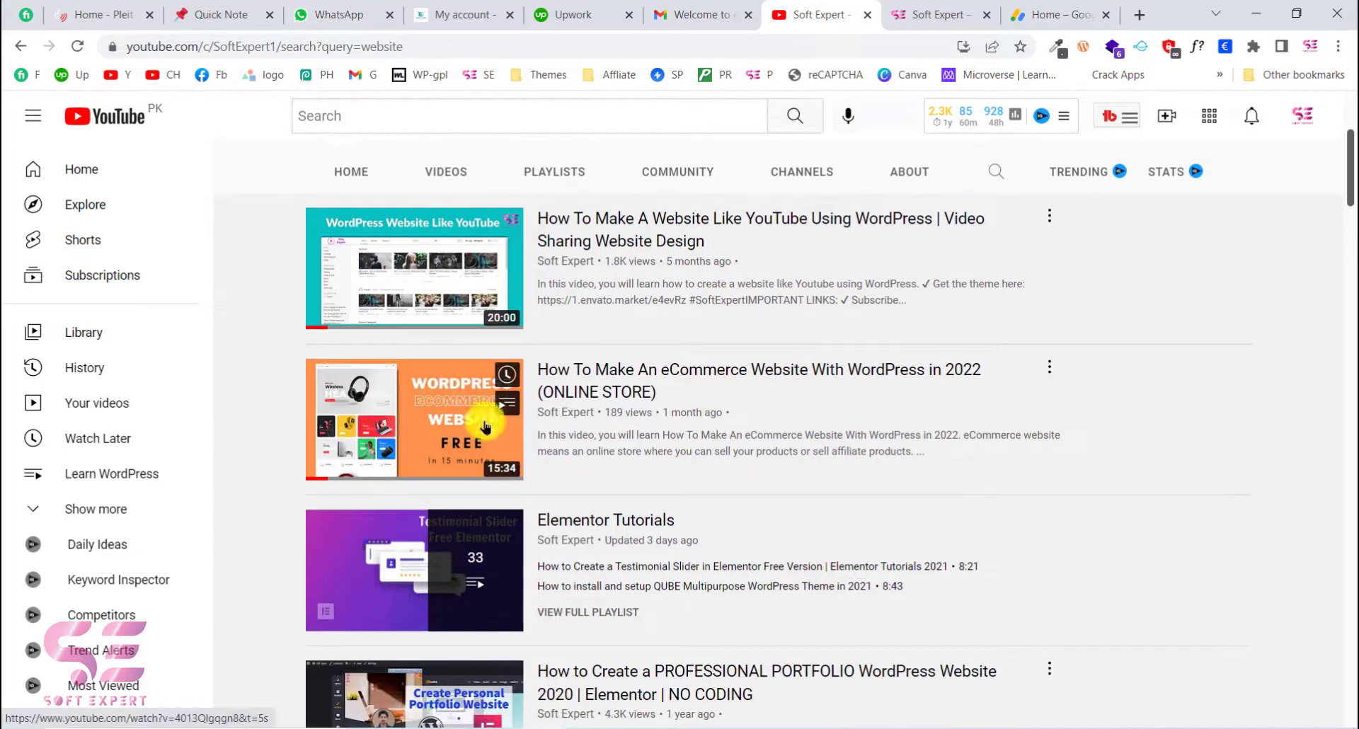
pyautogui.hotkey('ctrl', 'Tab')
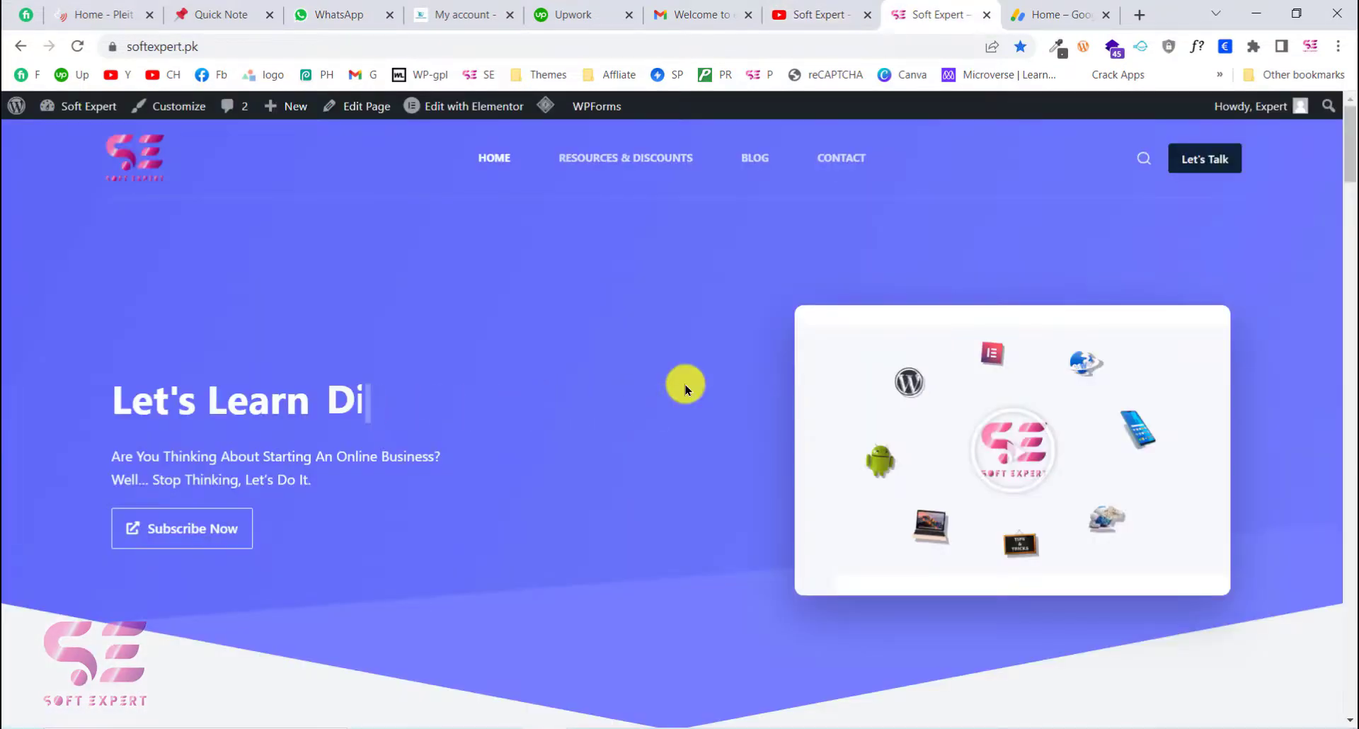
pyautogui.scroll(-20, 685, 389)
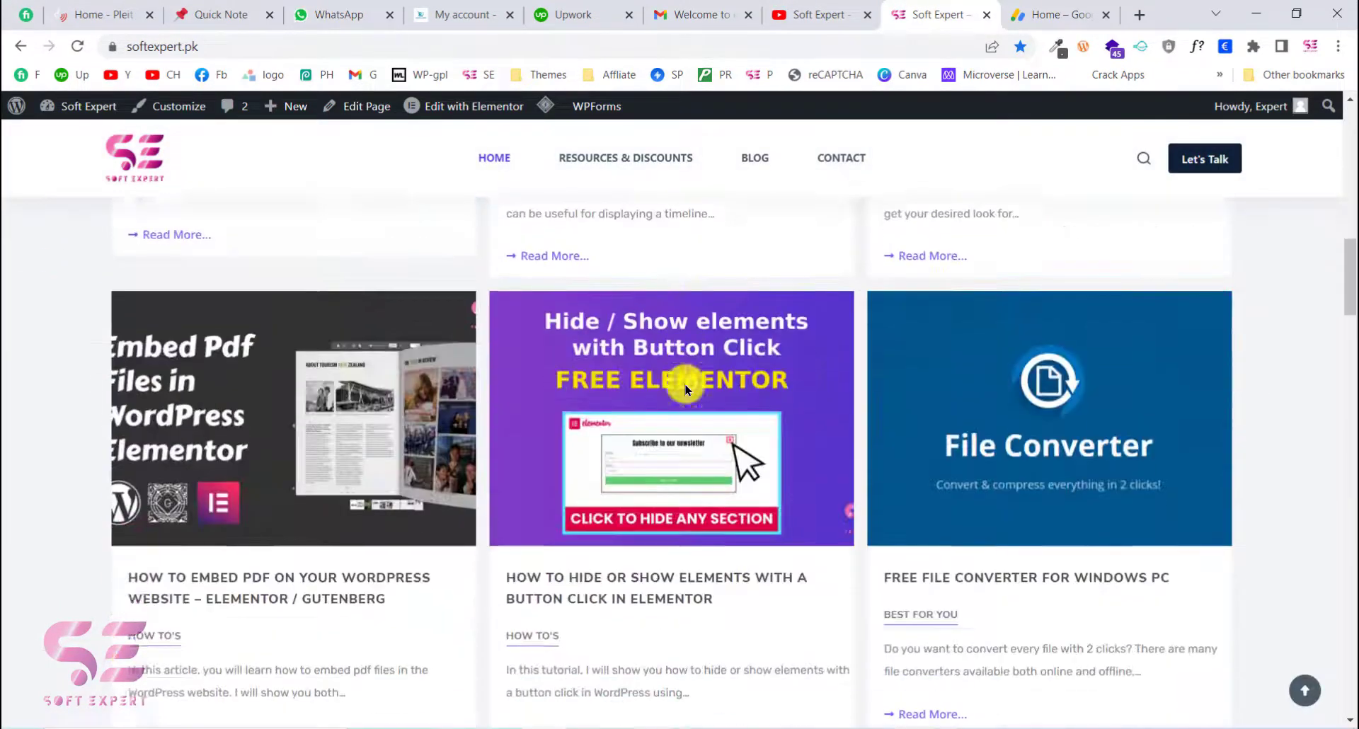
pyautogui.scroll(-9, 685, 388)
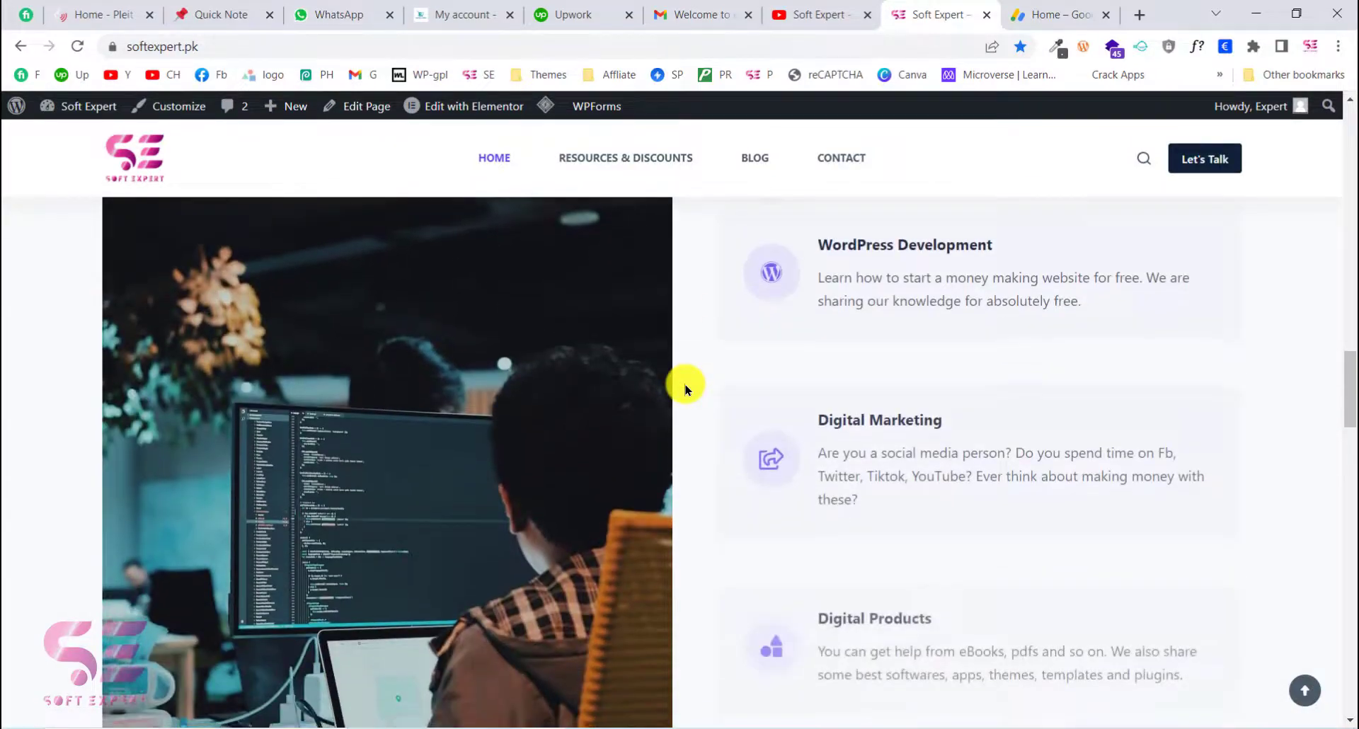
pyautogui.scroll(-12, 685, 388)
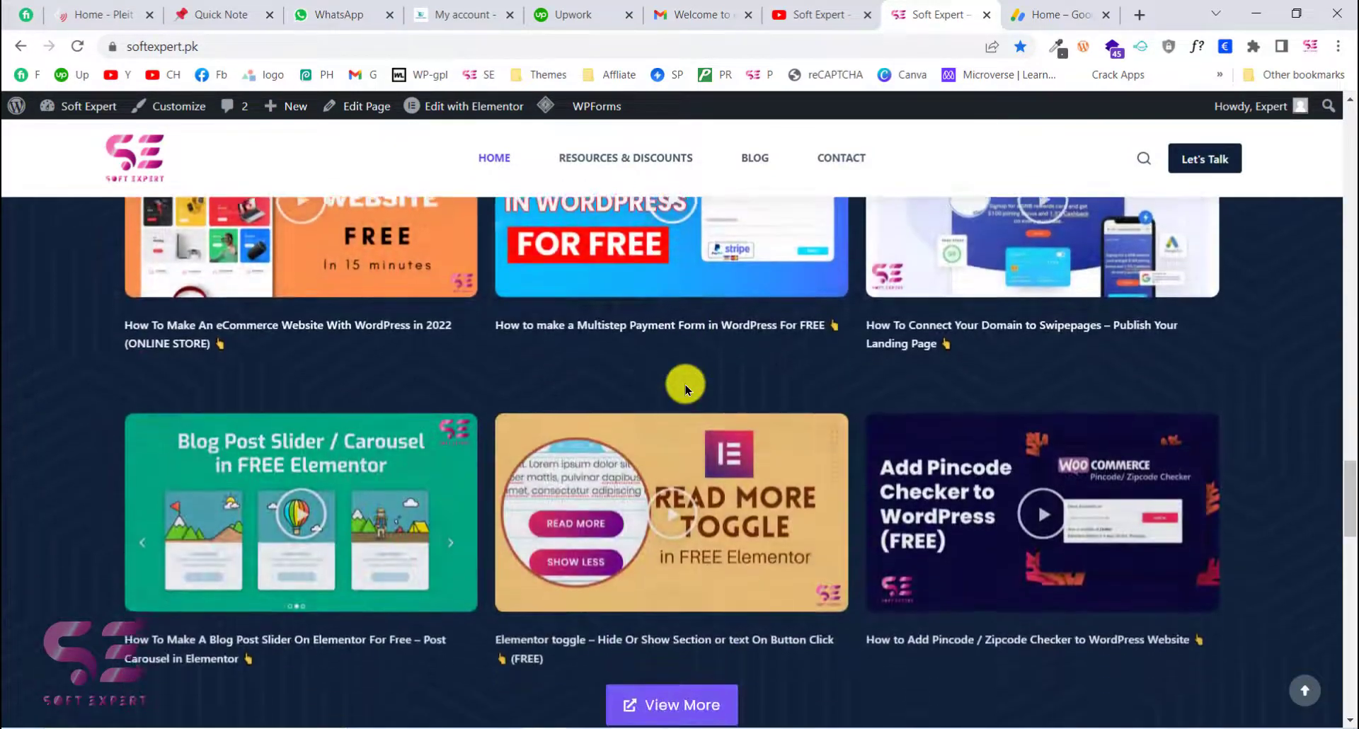
pyautogui.scroll(-10, 685, 388)
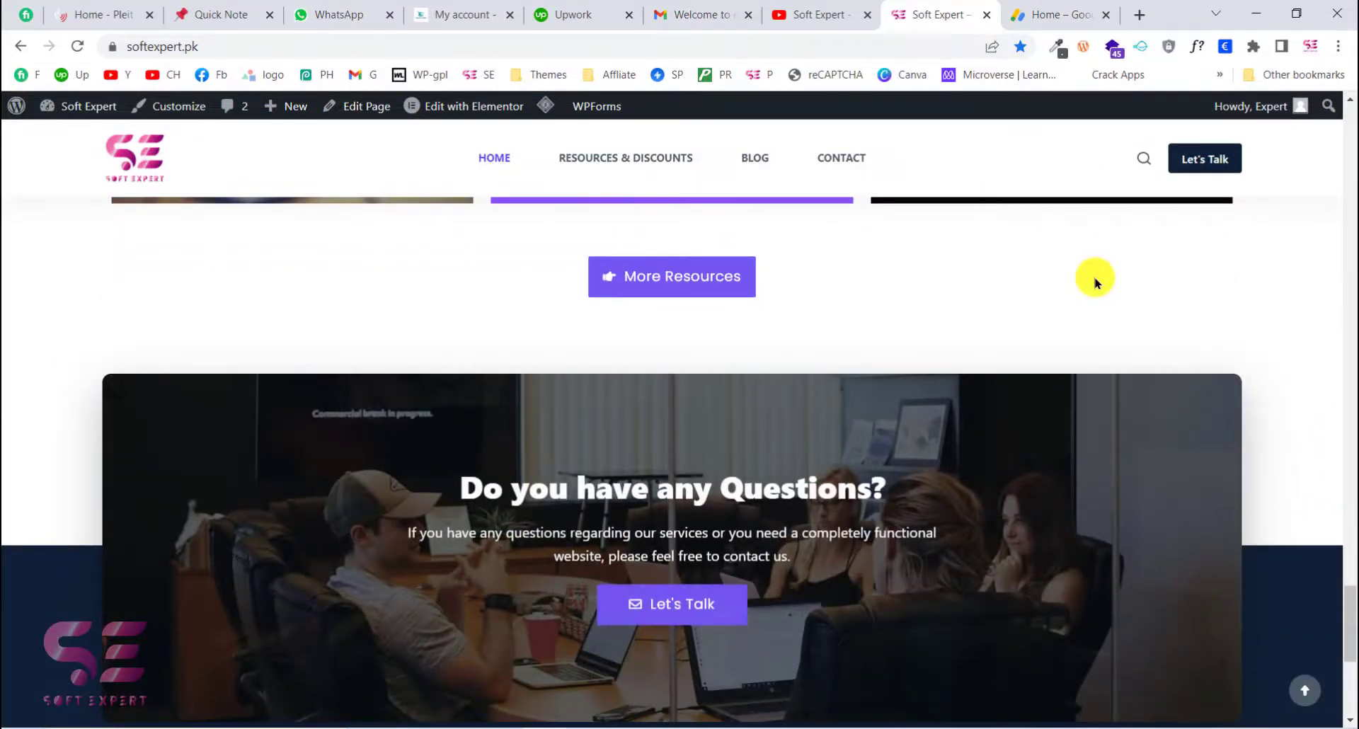
# Search 'google adsense' in a new tab and reach the AdSense home dashboard.
pyautogui.click(1141, 14)
pyautogui.write('go')
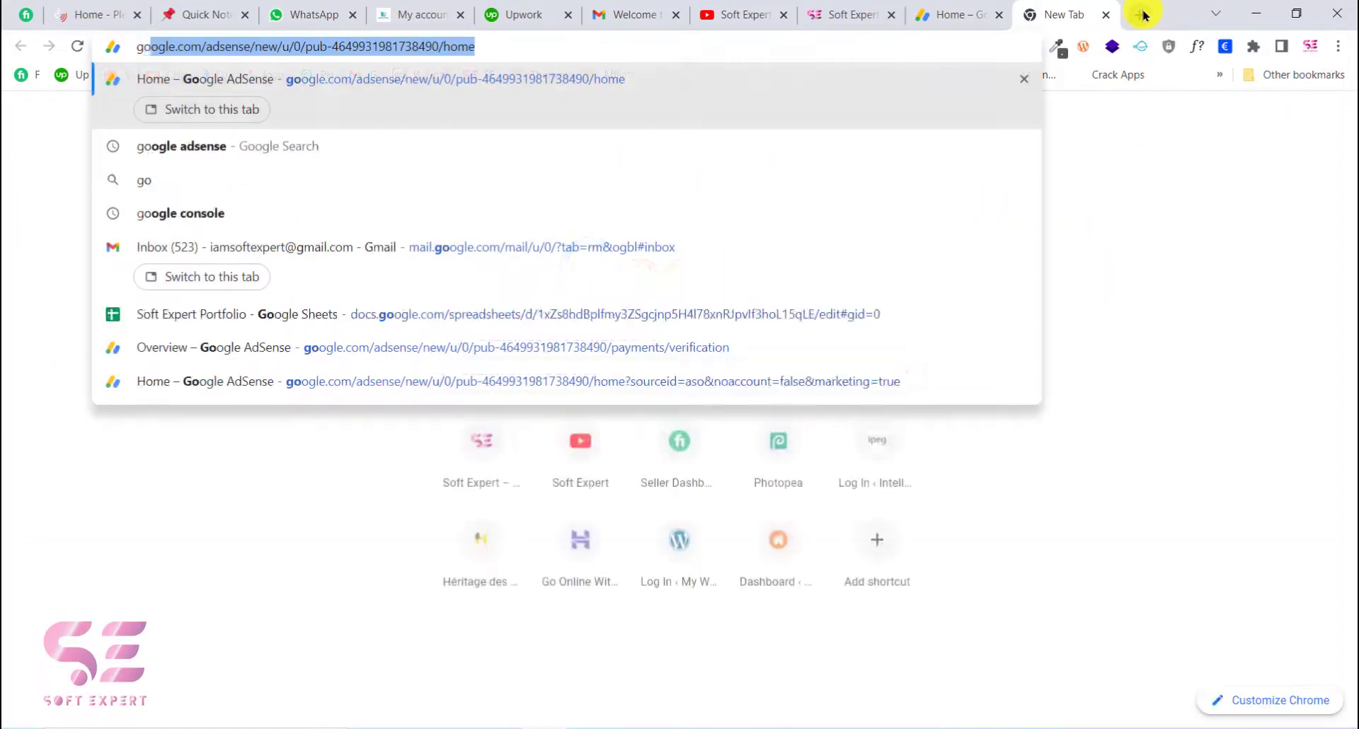
pyautogui.click(312, 148)
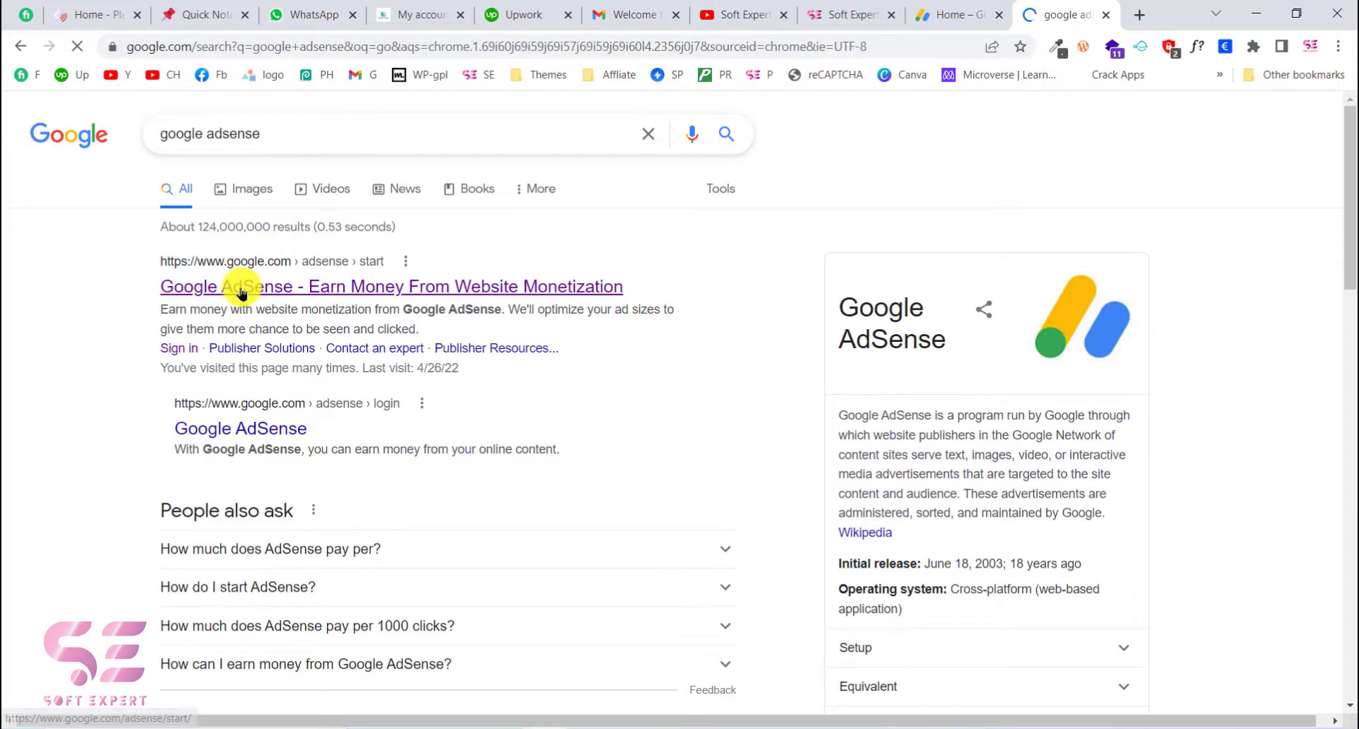
pyautogui.click(241, 289)
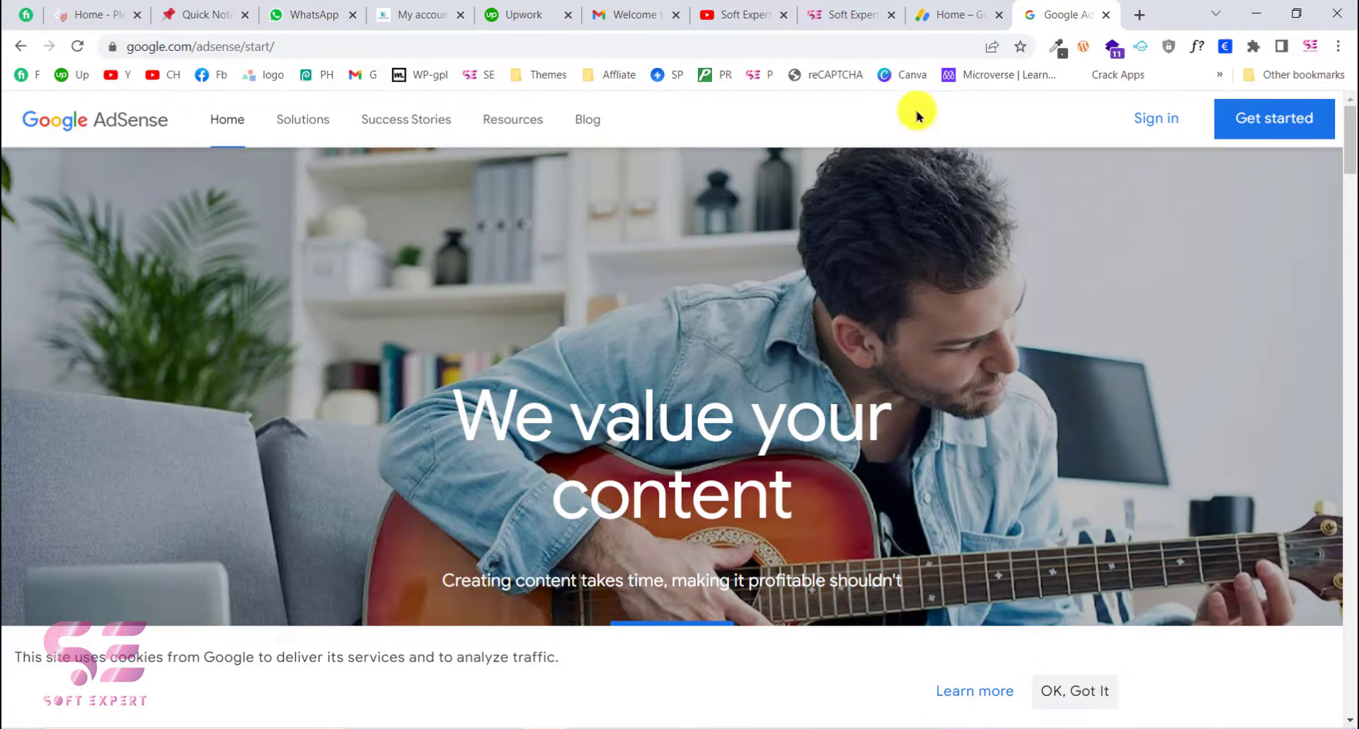
pyautogui.click(949, 12)
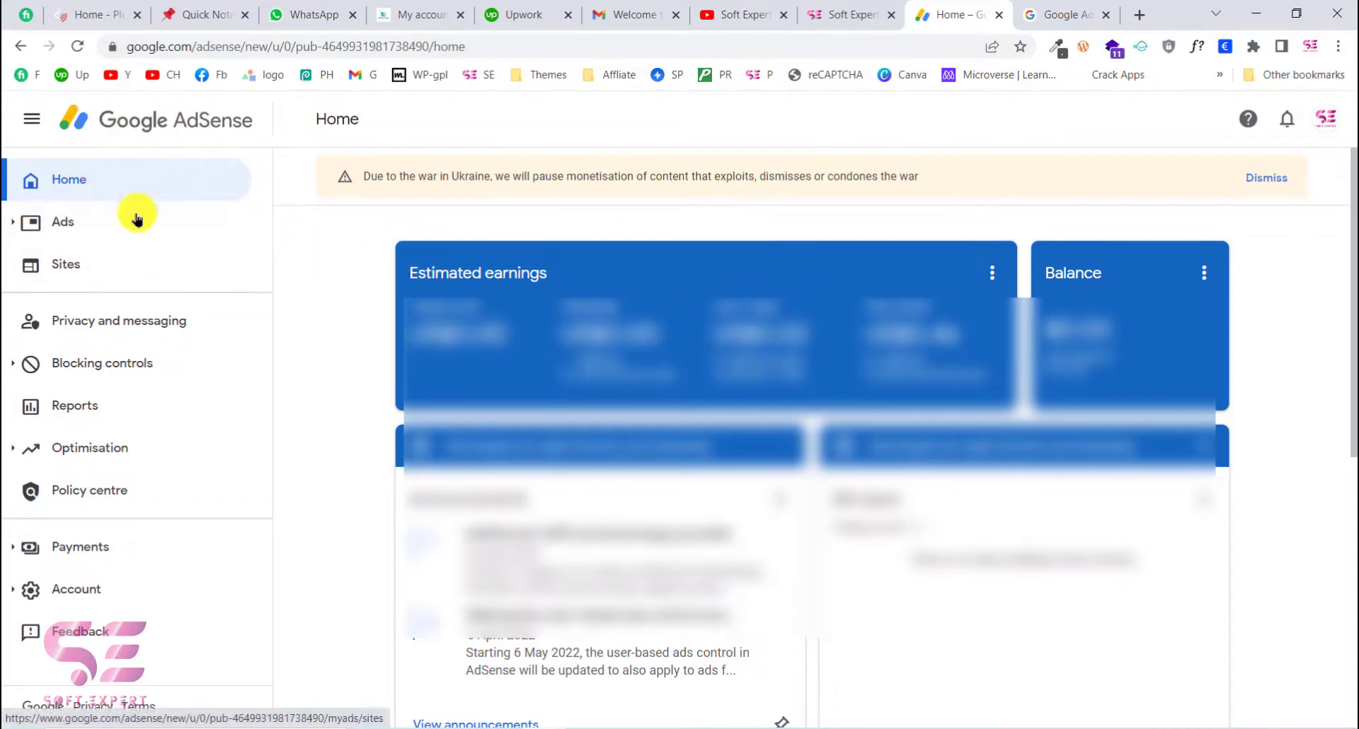
# Open AdSense Sites, start the Add a new site form, then close it without saving.
pyautogui.click(94, 264)
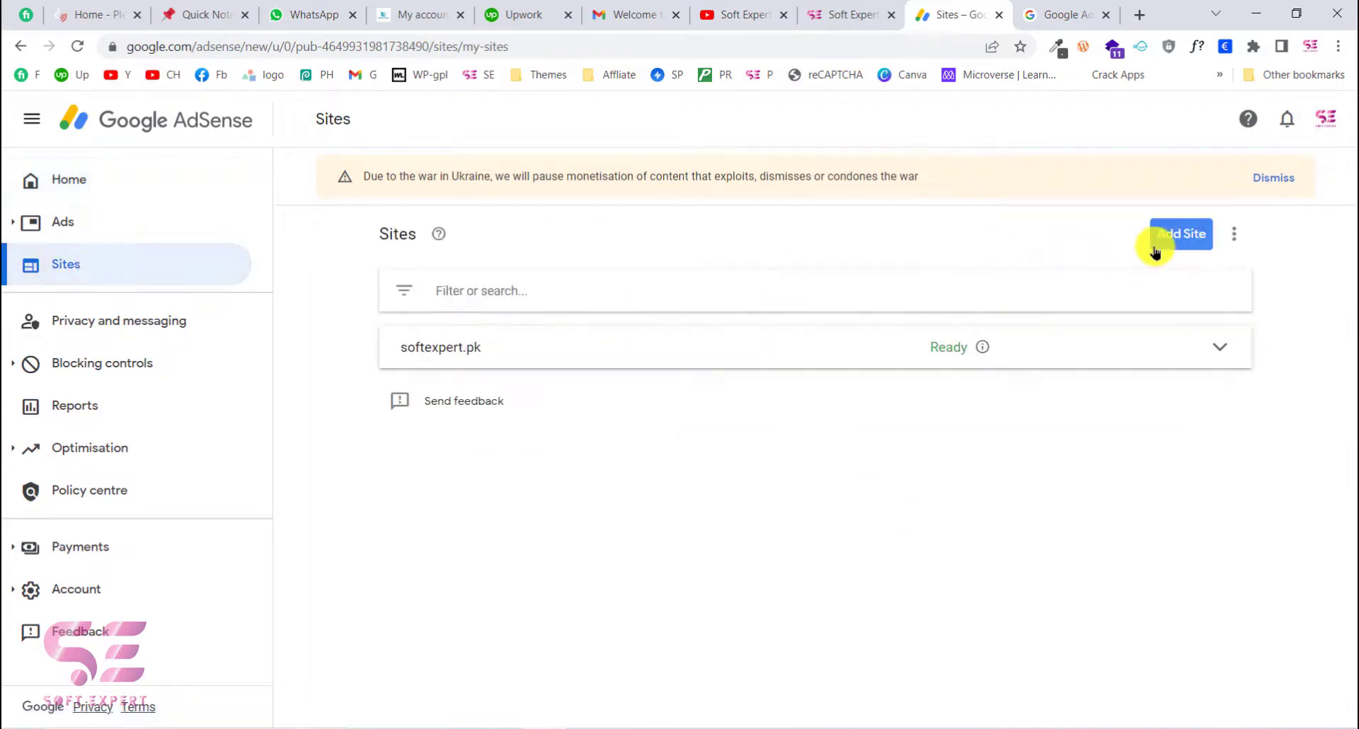
pyautogui.click(1193, 249)
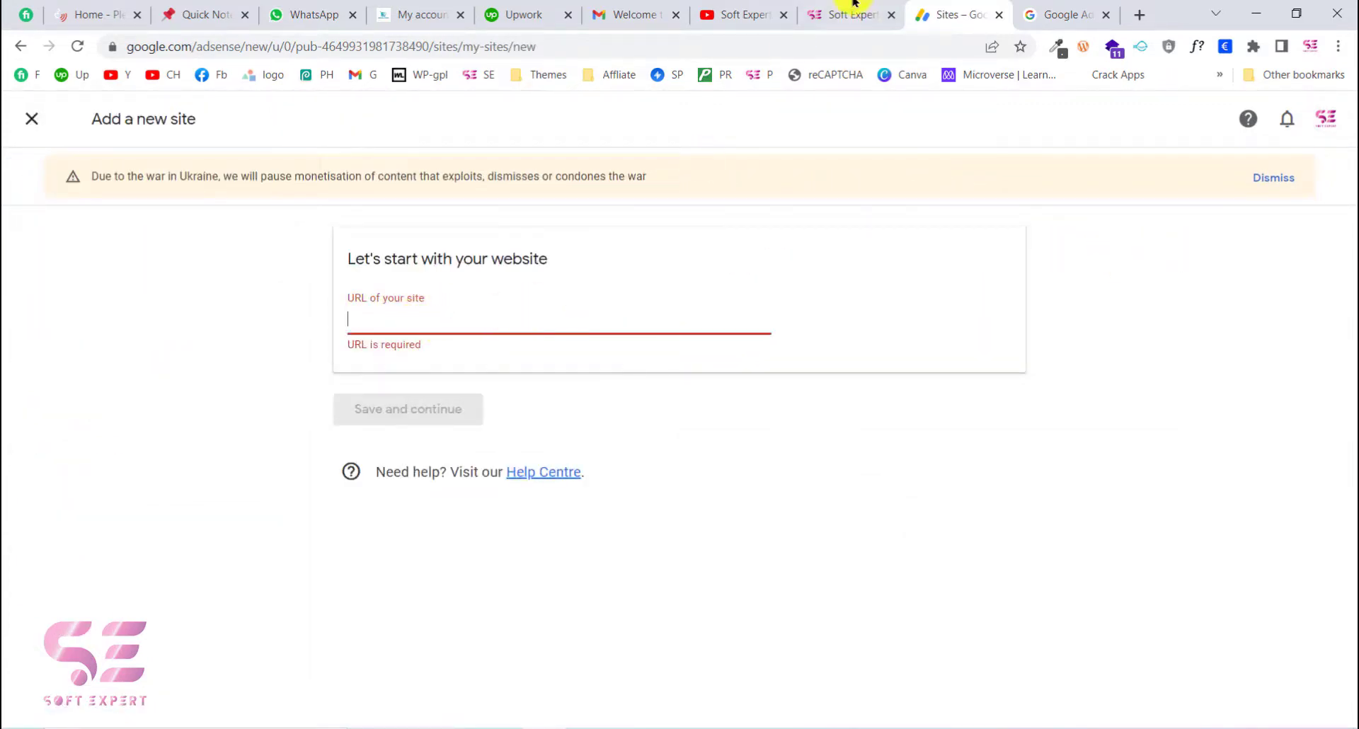
pyautogui.click(860, 13)
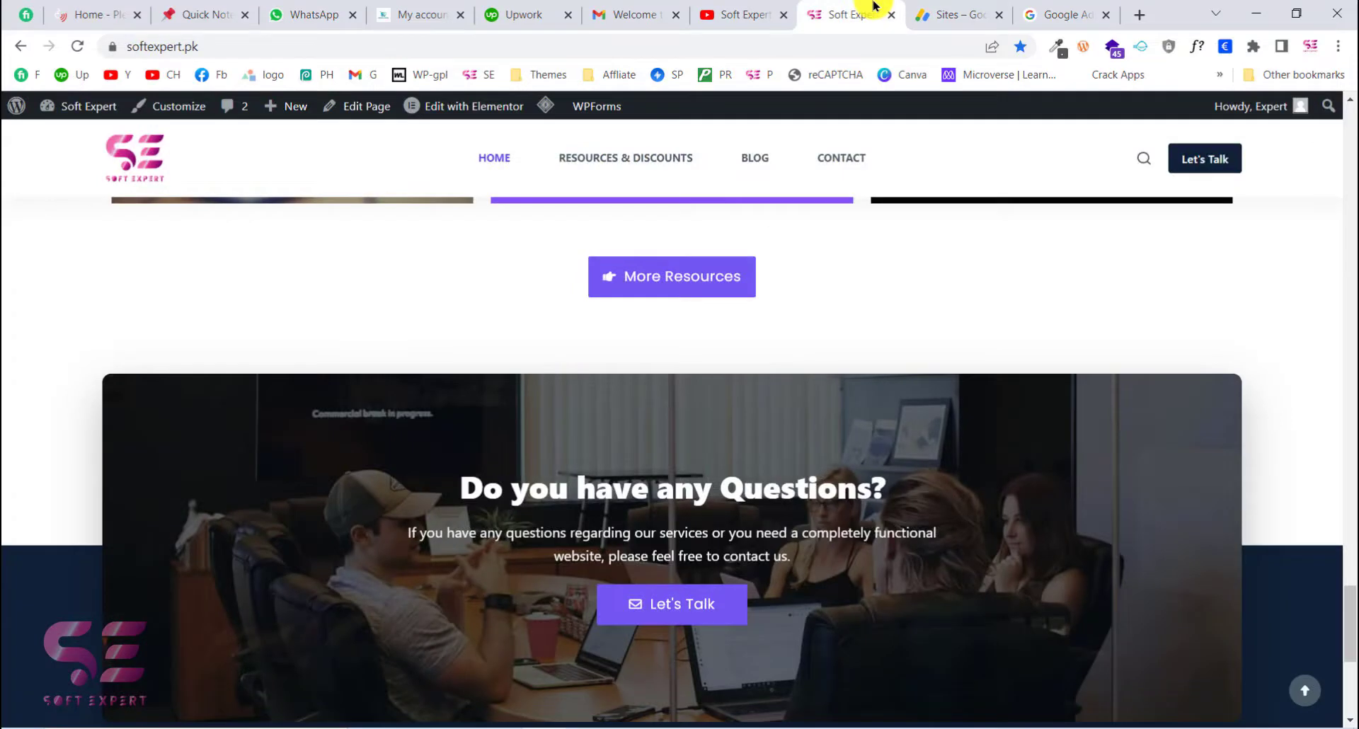
pyautogui.click(956, 14)
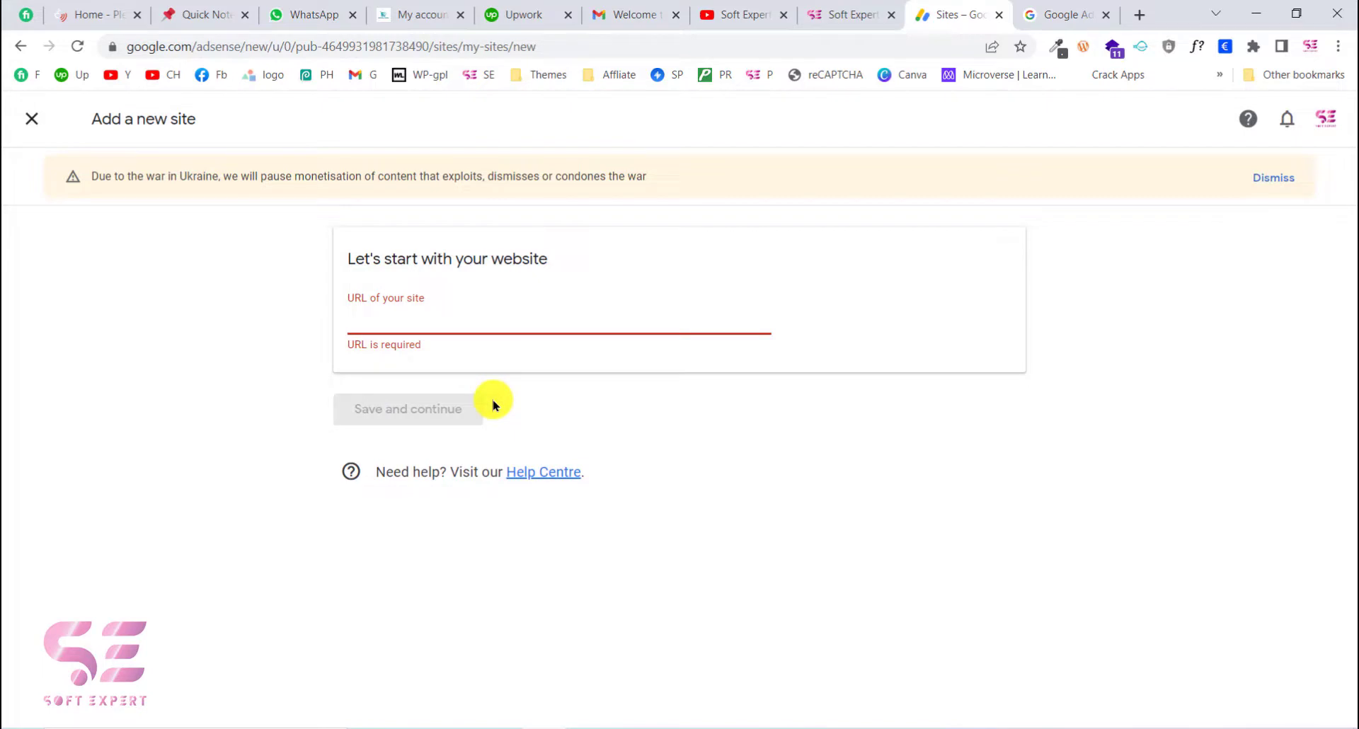
pyautogui.click(632, 312)
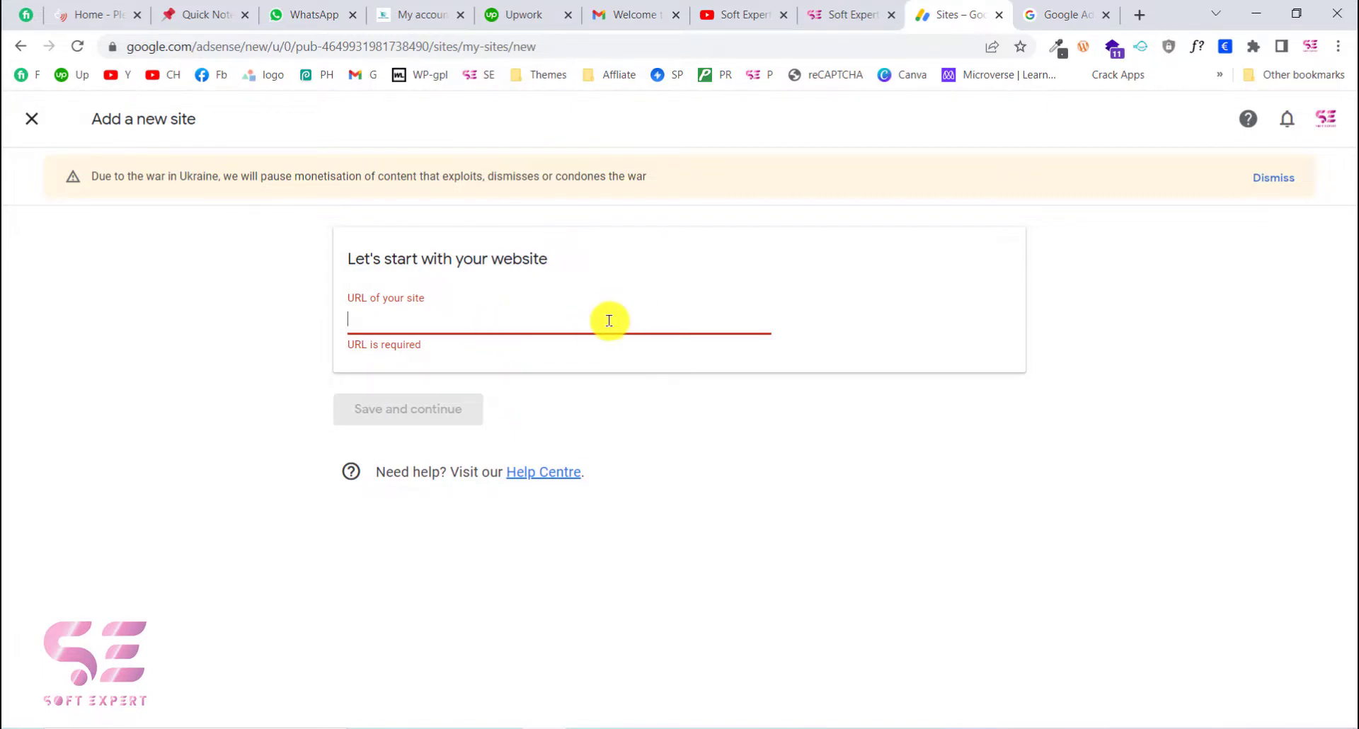
pyautogui.click(32, 119)
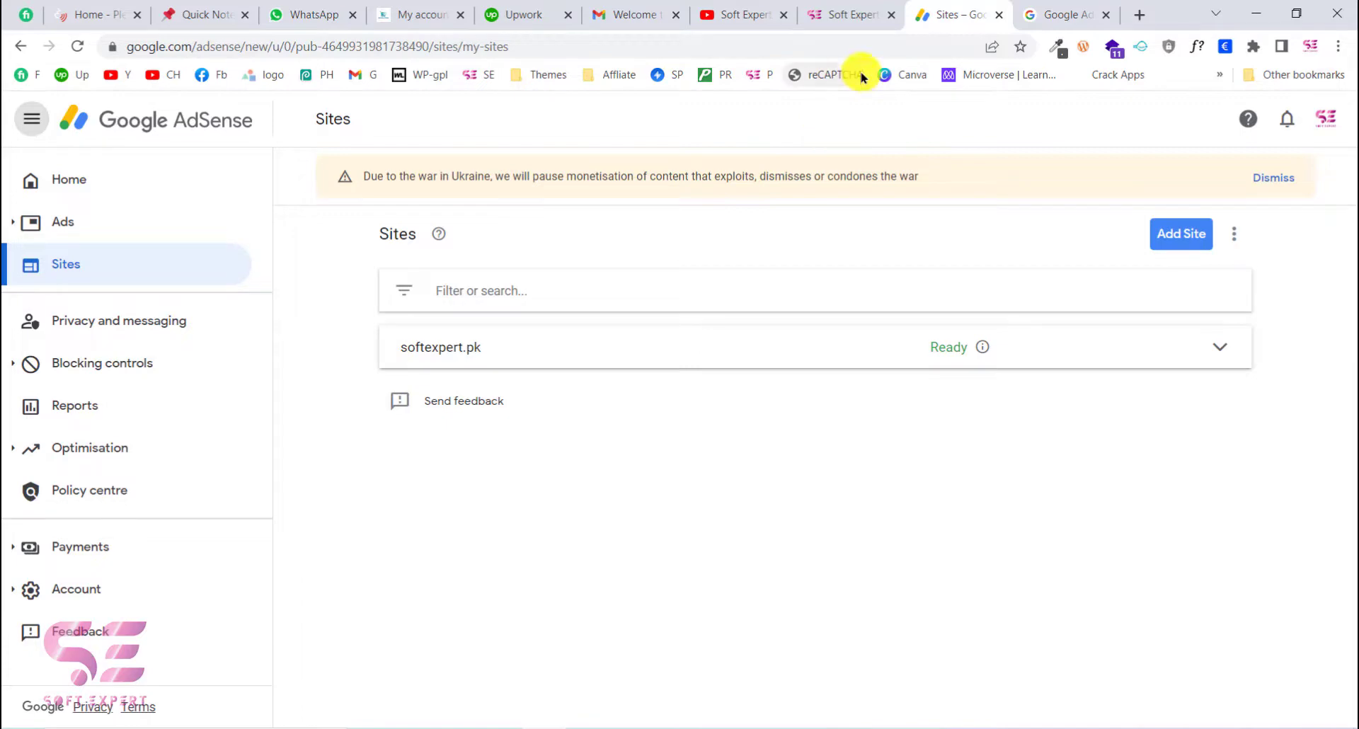
# Open the WordPress admin dashboard, plus the softexpert.pk homepage in a new tab.
pyautogui.click(845, 5)
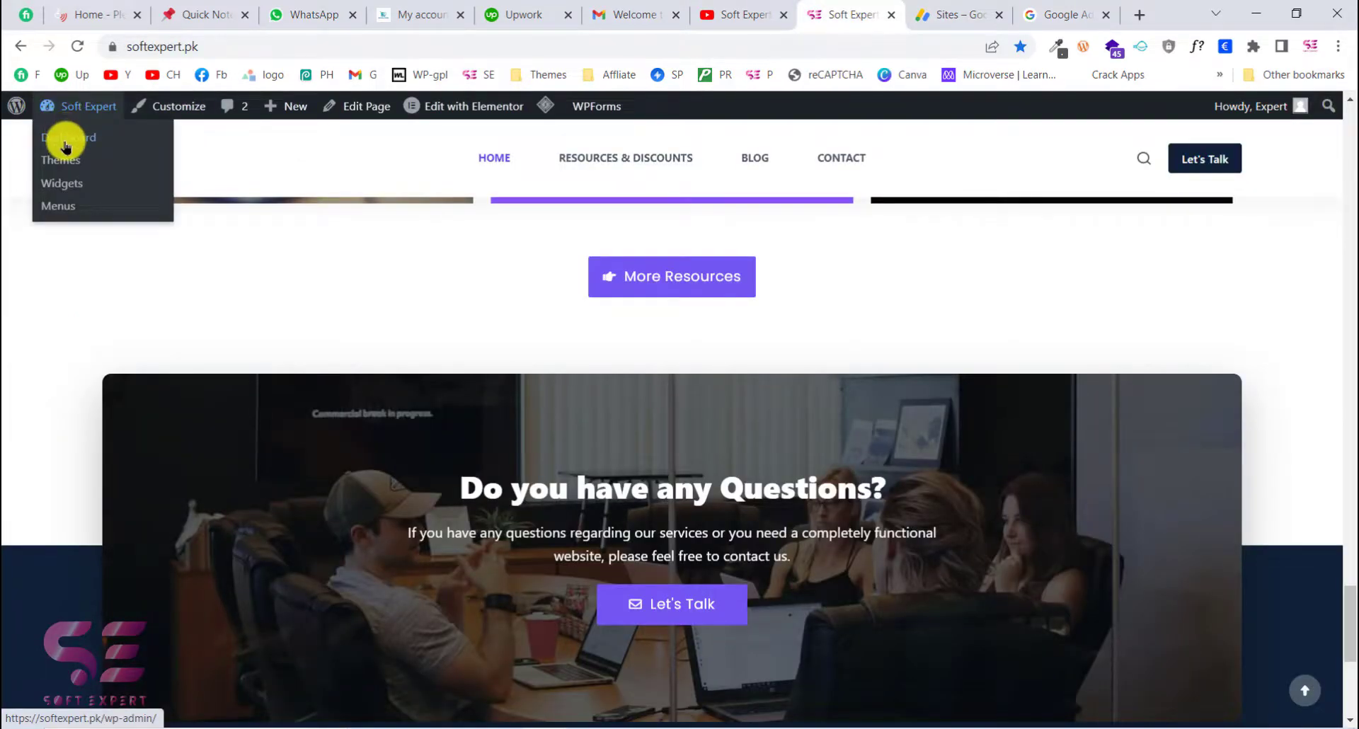
pyautogui.click(61, 135)
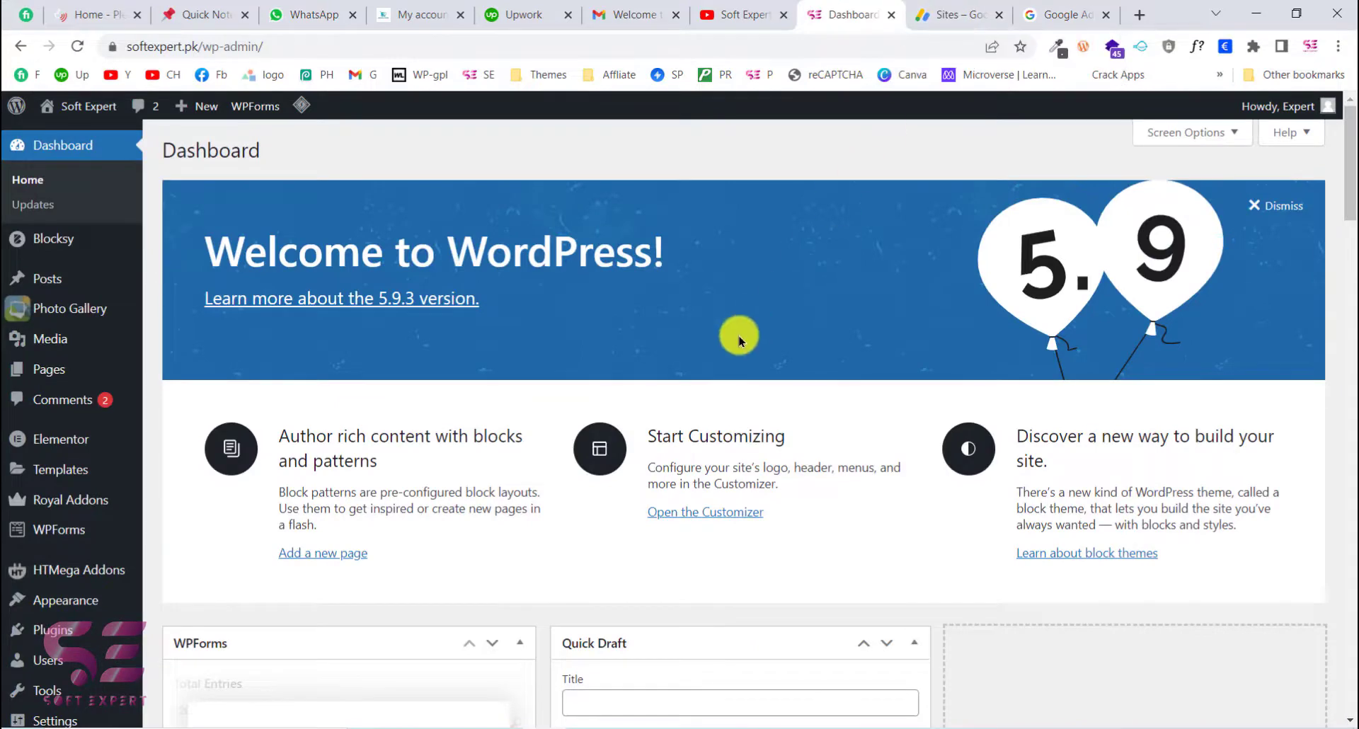
pyautogui.rightClick(106, 107)
pyautogui.click(124, 115)
# Open the site's BLOG page, then return to the AdSense Sites list.
pyautogui.click(865, 10)
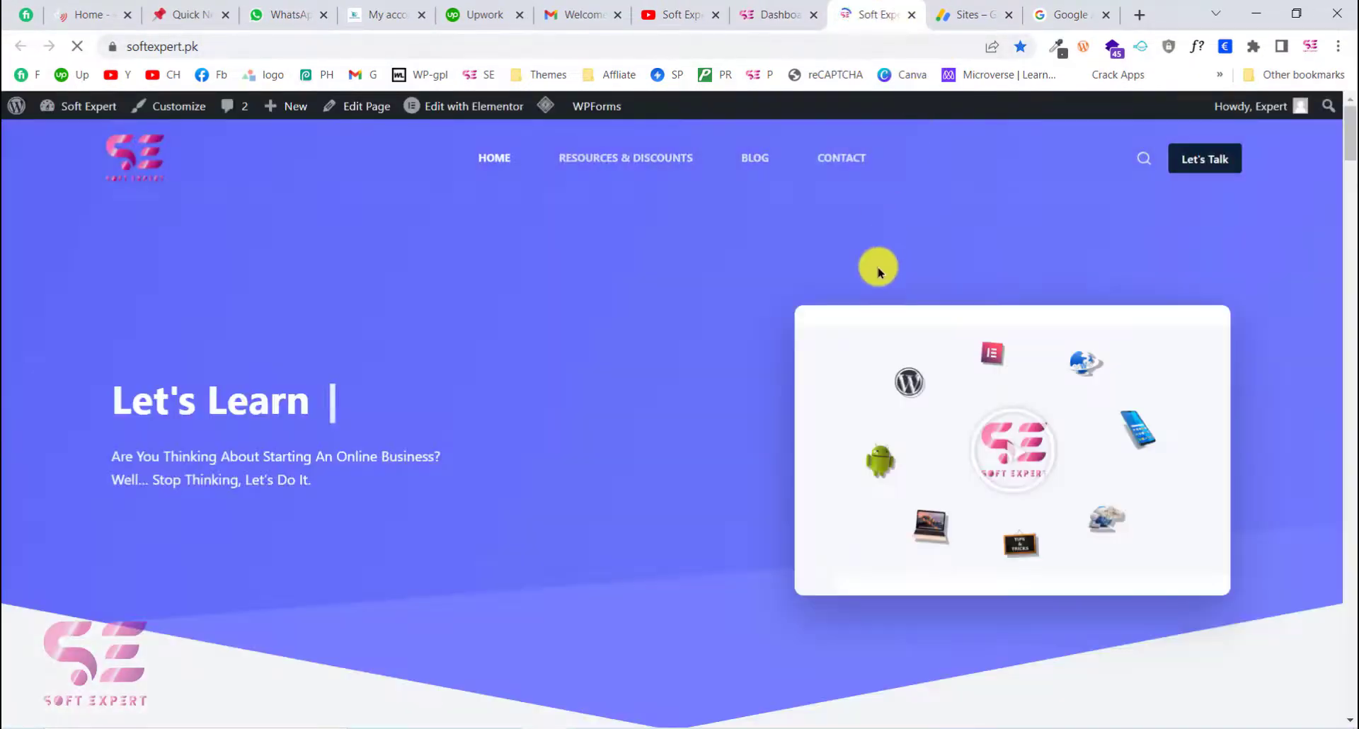
pyautogui.click(748, 170)
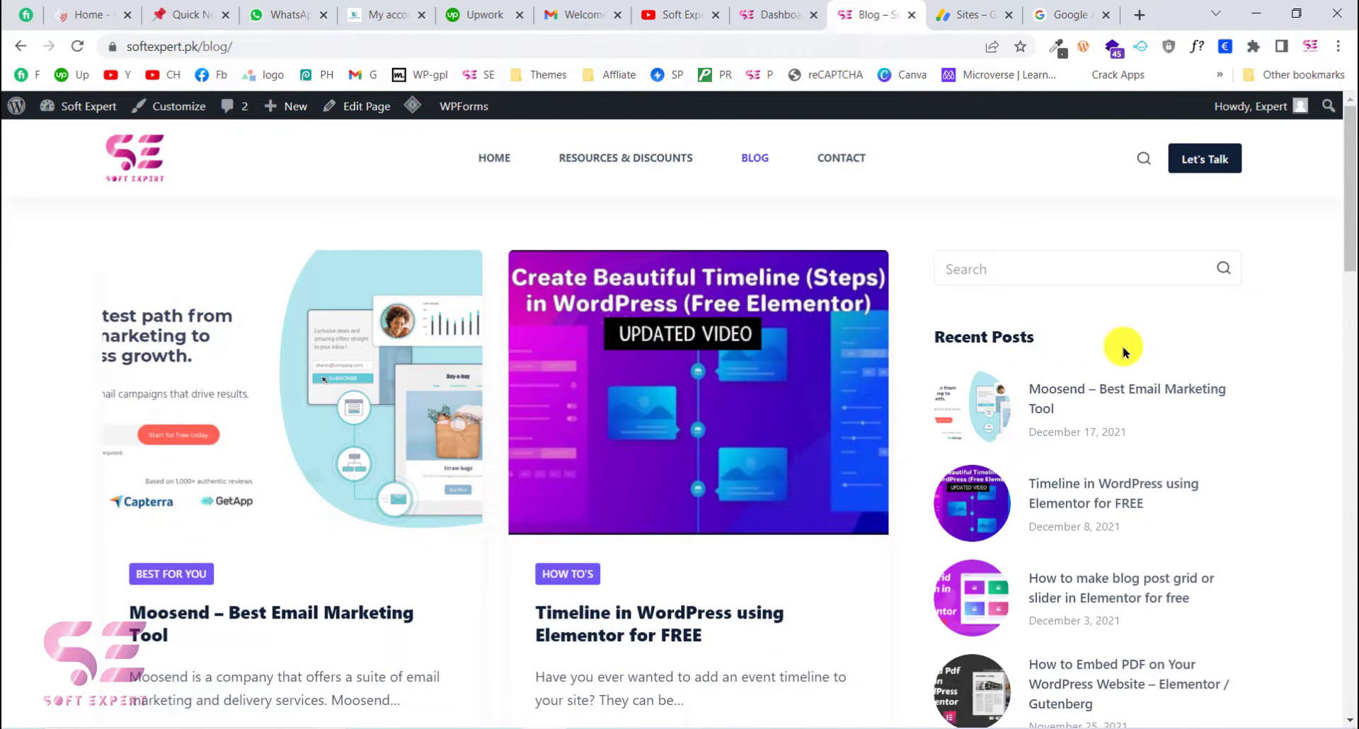
pyautogui.click(976, 13)
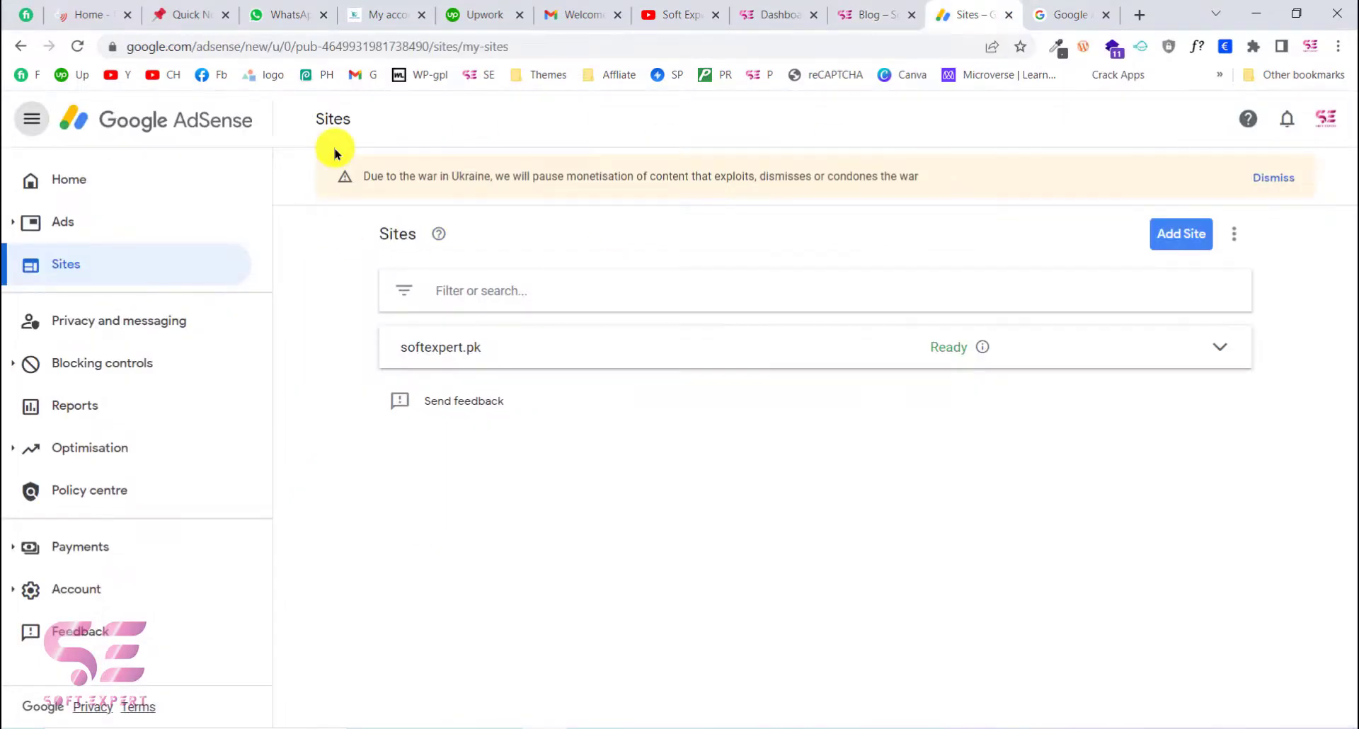
# Start a new Display ads unit from Ads overview under the 'By ad unit' tab.
pyautogui.click(63, 225)
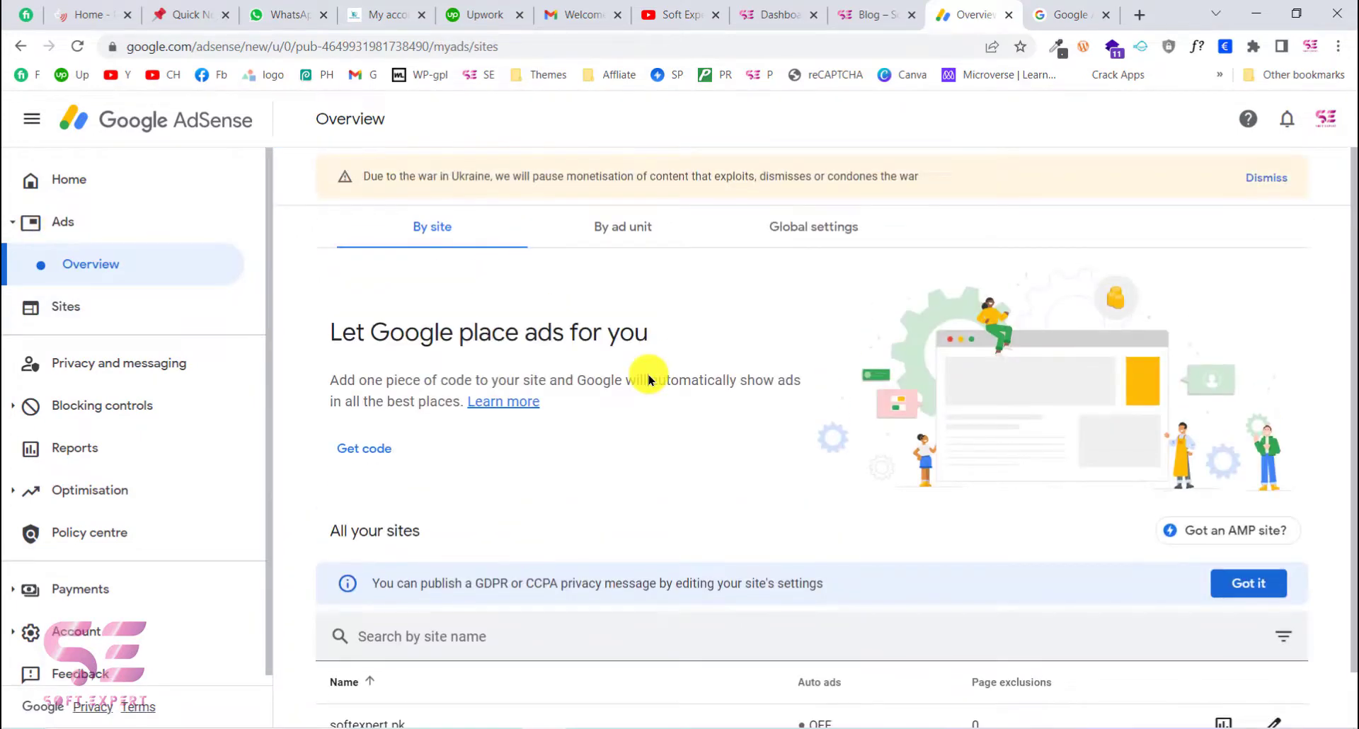
pyautogui.click(645, 233)
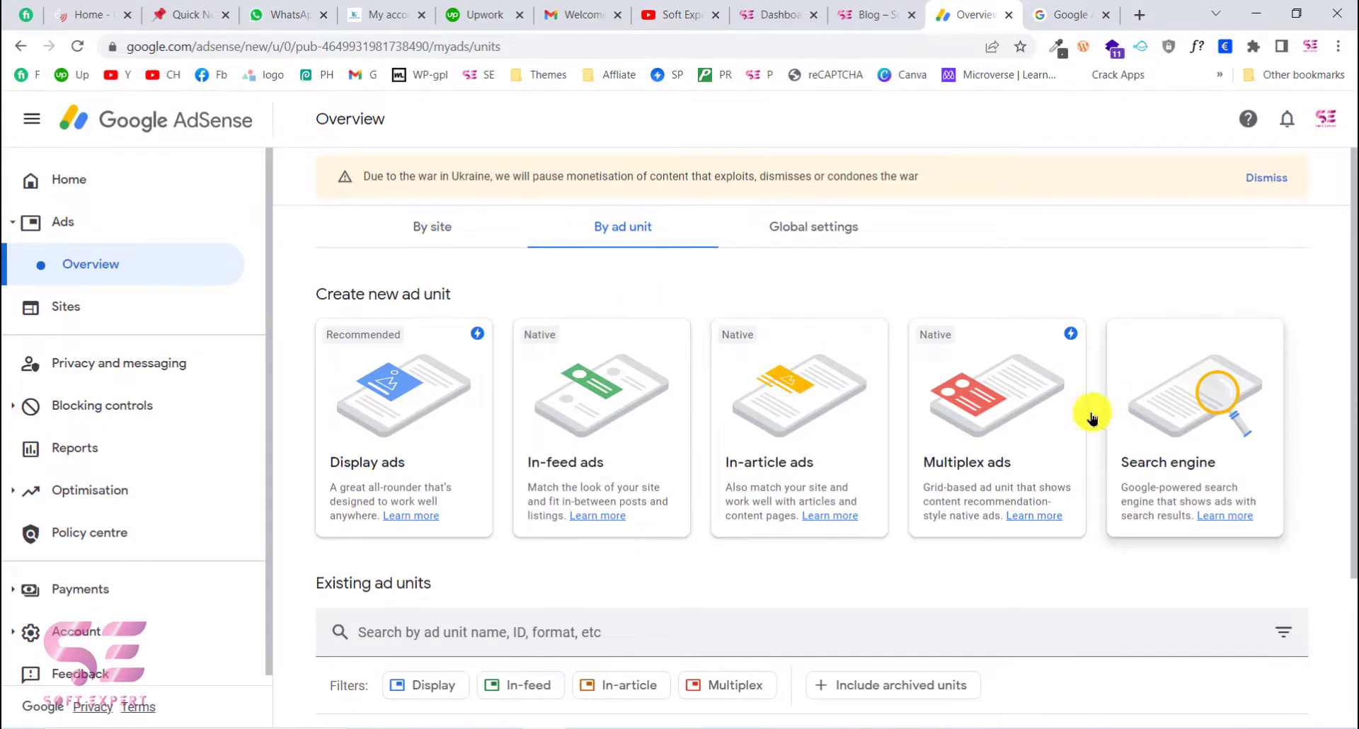
pyautogui.click(422, 411)
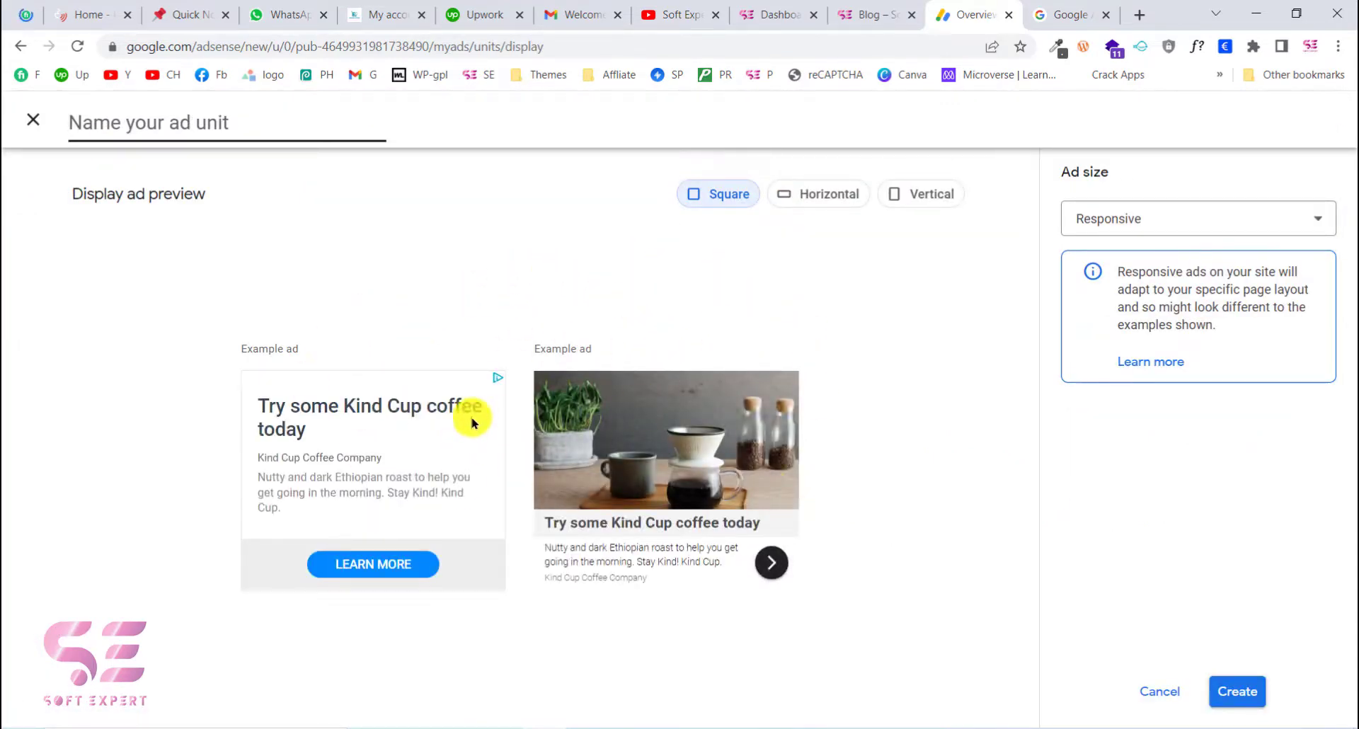
# Compare horizontal, vertical and square ad previews, then discard the unit and view existing ad units.
pyautogui.click(813, 195)
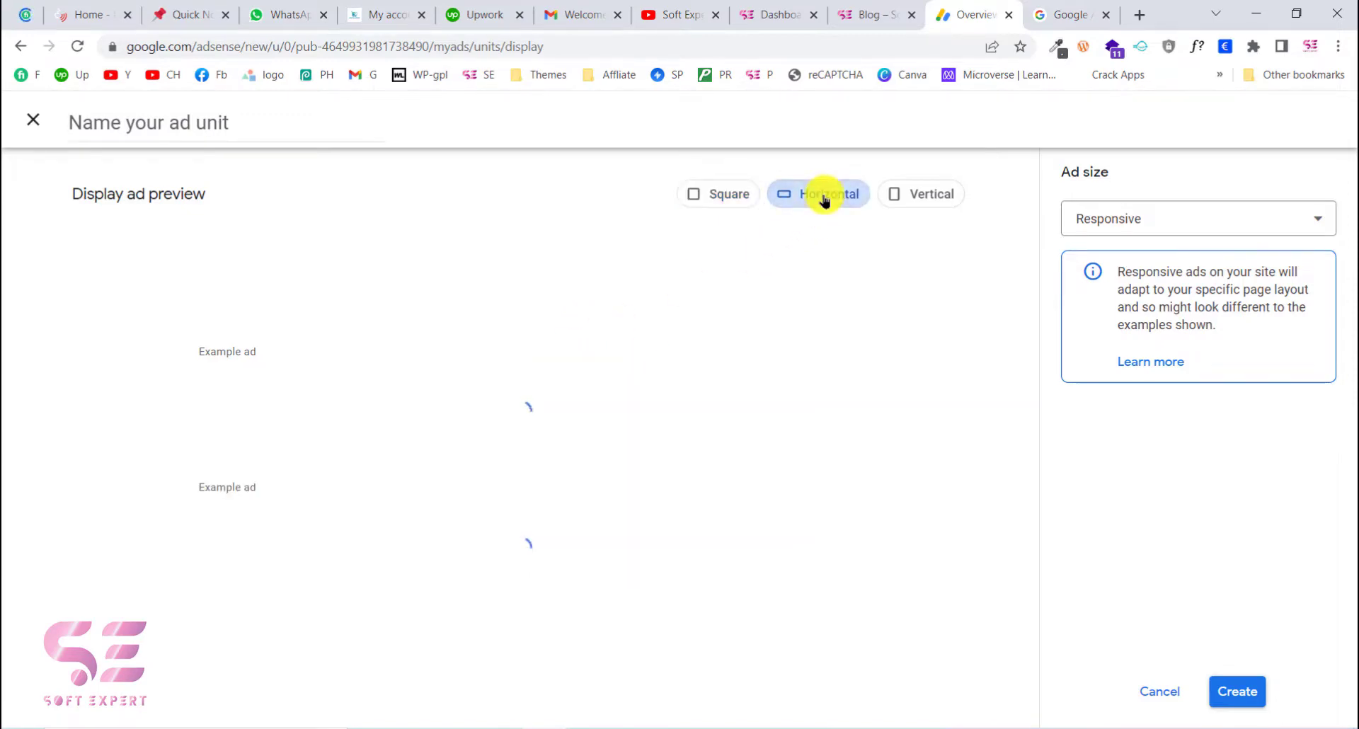
pyautogui.click(932, 196)
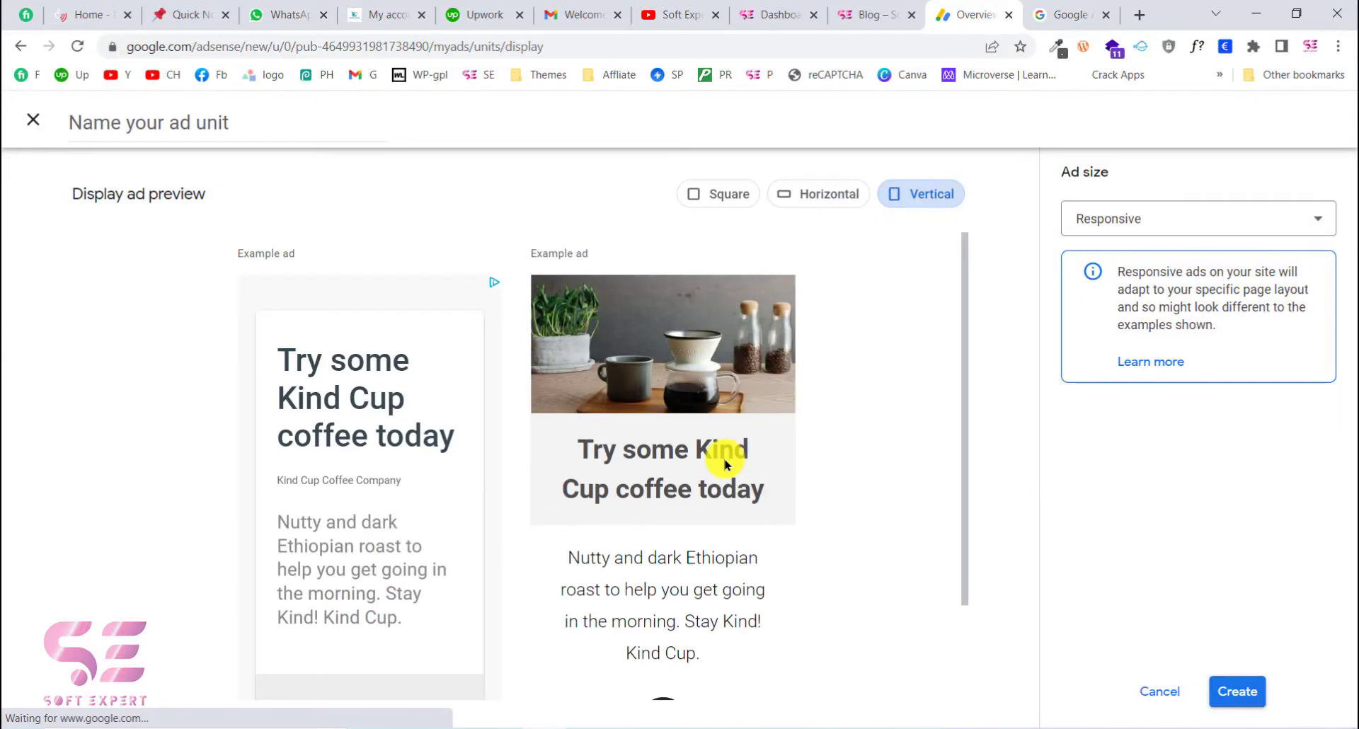
pyautogui.scroll(-2, 685, 572)
pyautogui.scroll(1, 598, 557)
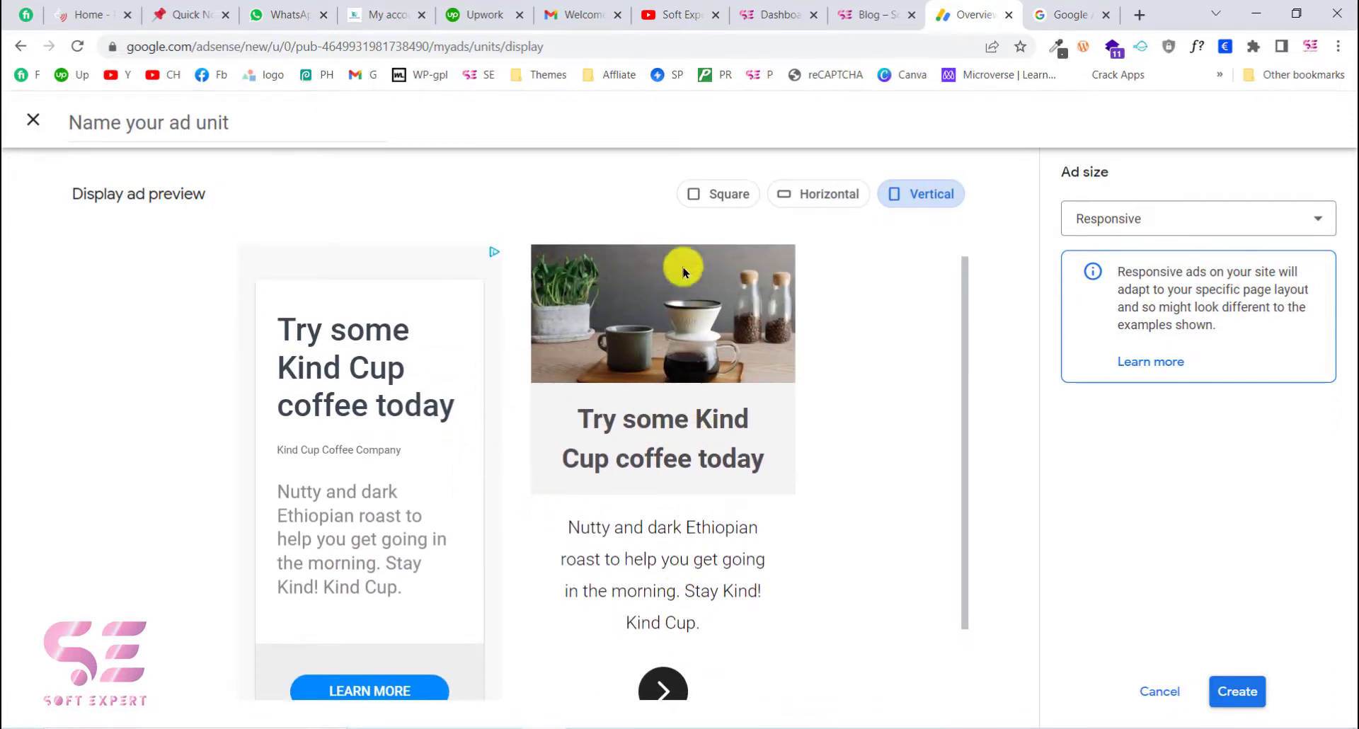
pyautogui.click(707, 189)
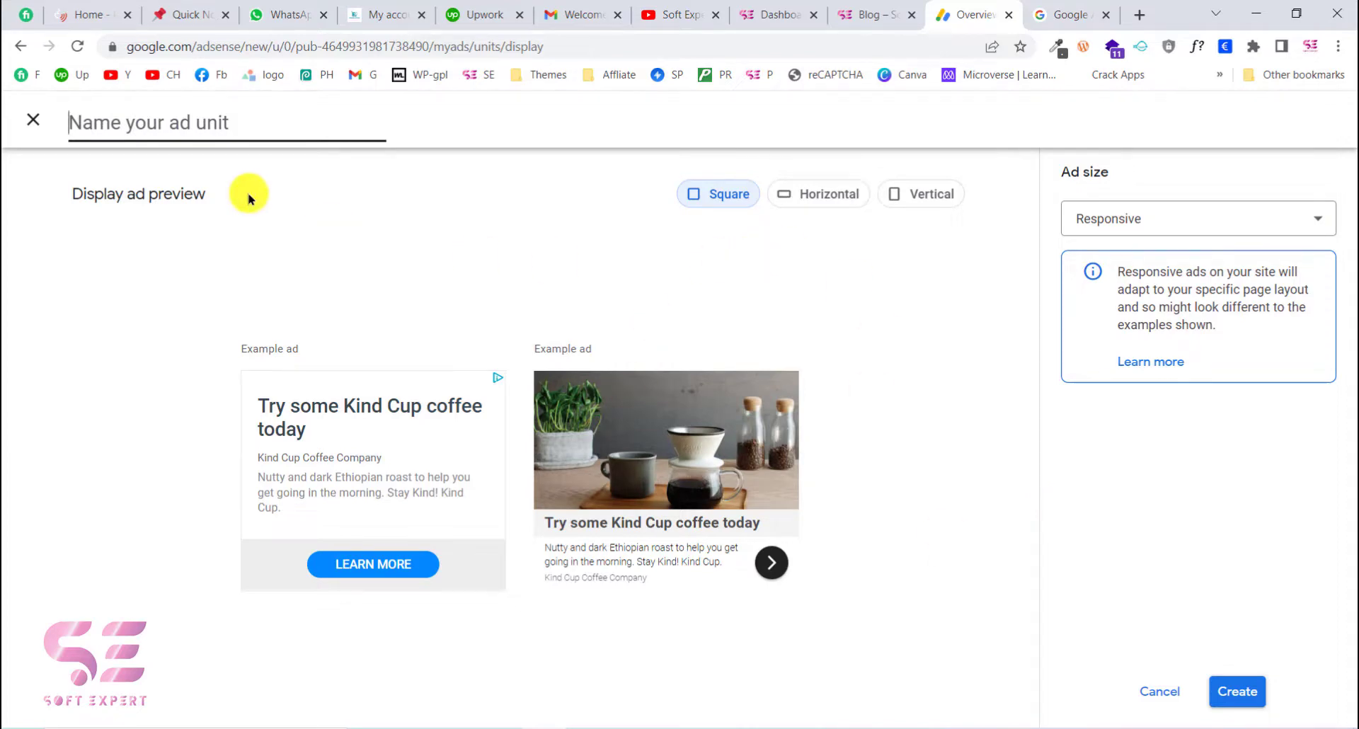
pyautogui.click(31, 117)
pyautogui.scroll(-3, 499, 454)
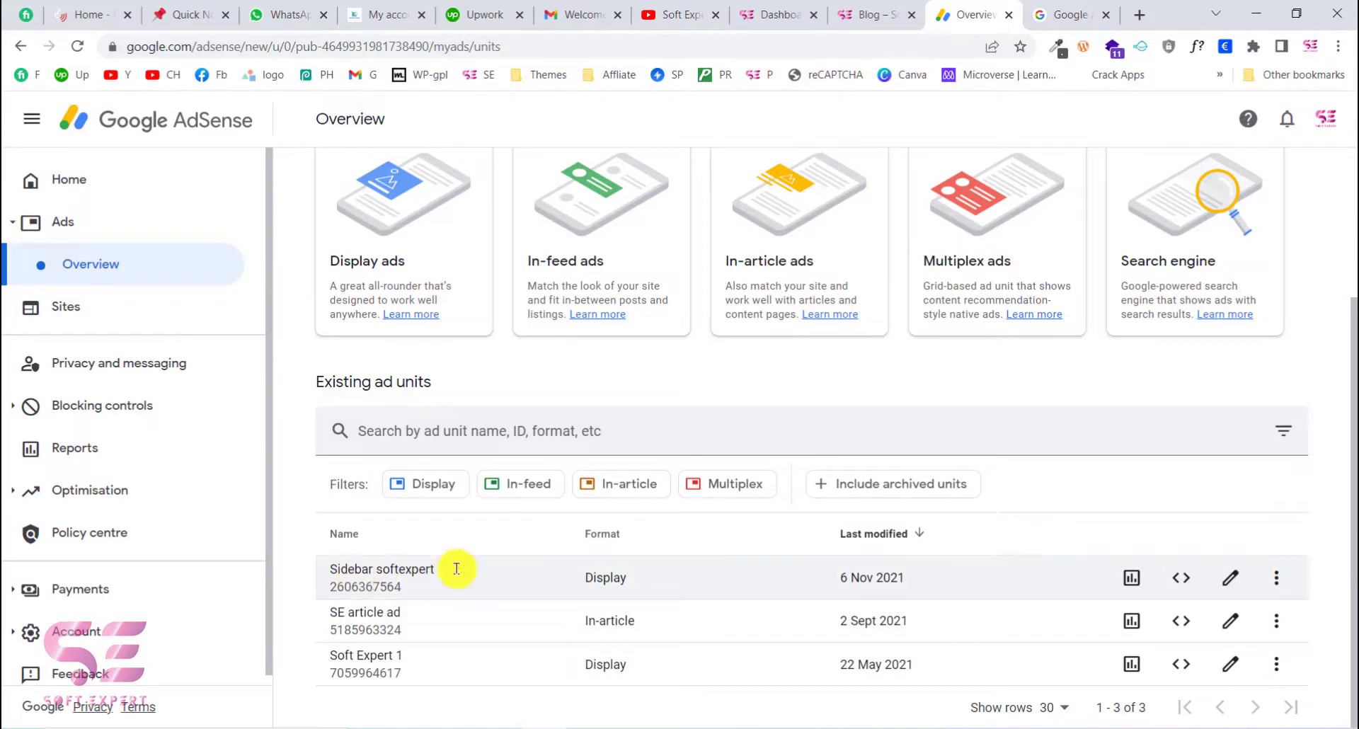
# Copy the Sidebar softexpert HTML code snippet, then return to the softexpert.pk blog tab.
pyautogui.click(1230, 582)
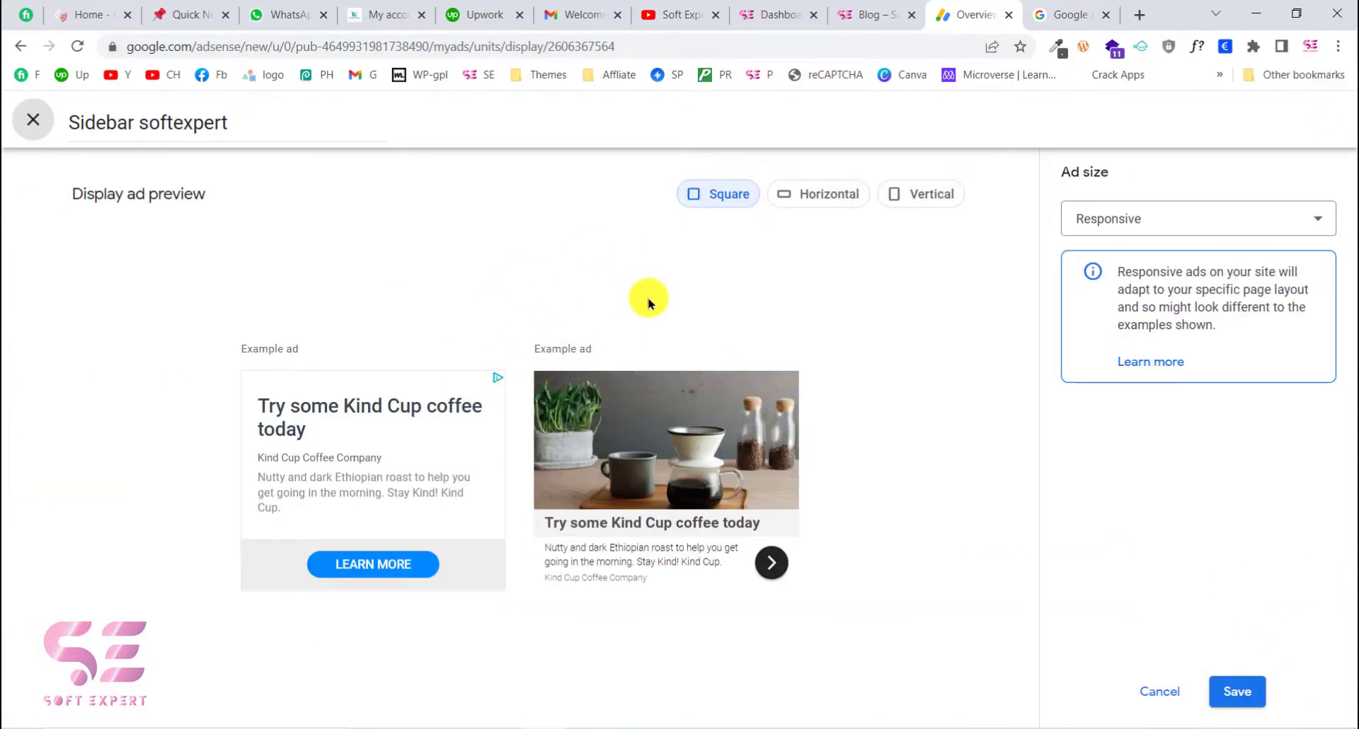
pyautogui.click(32, 120)
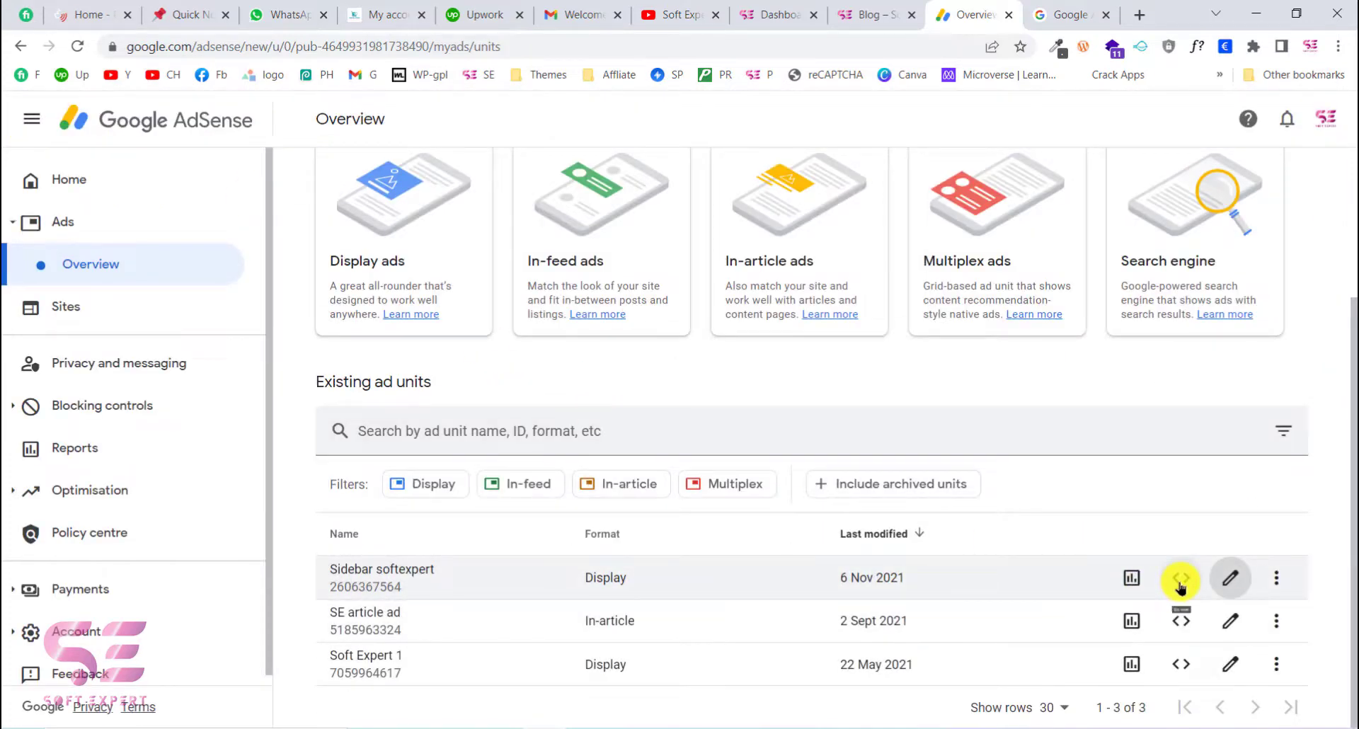
pyautogui.click(1180, 581)
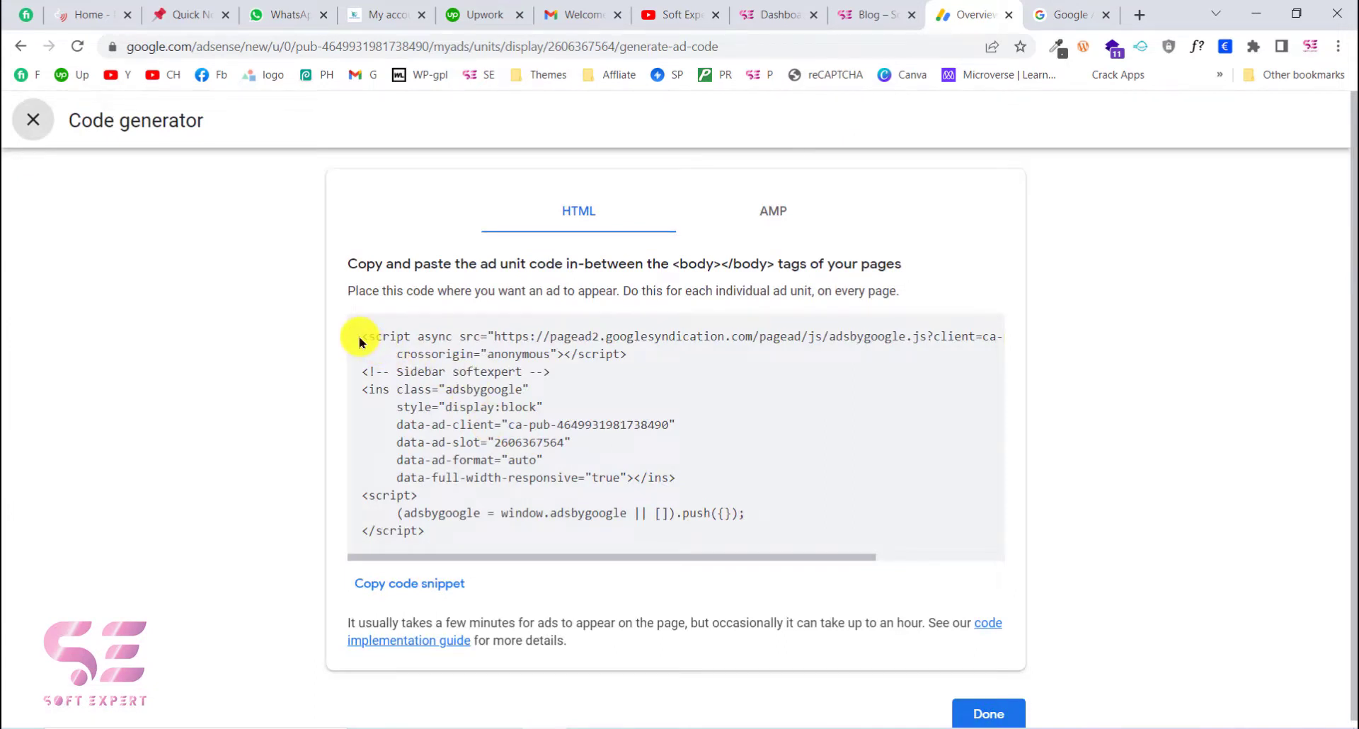
pyautogui.click(375, 584)
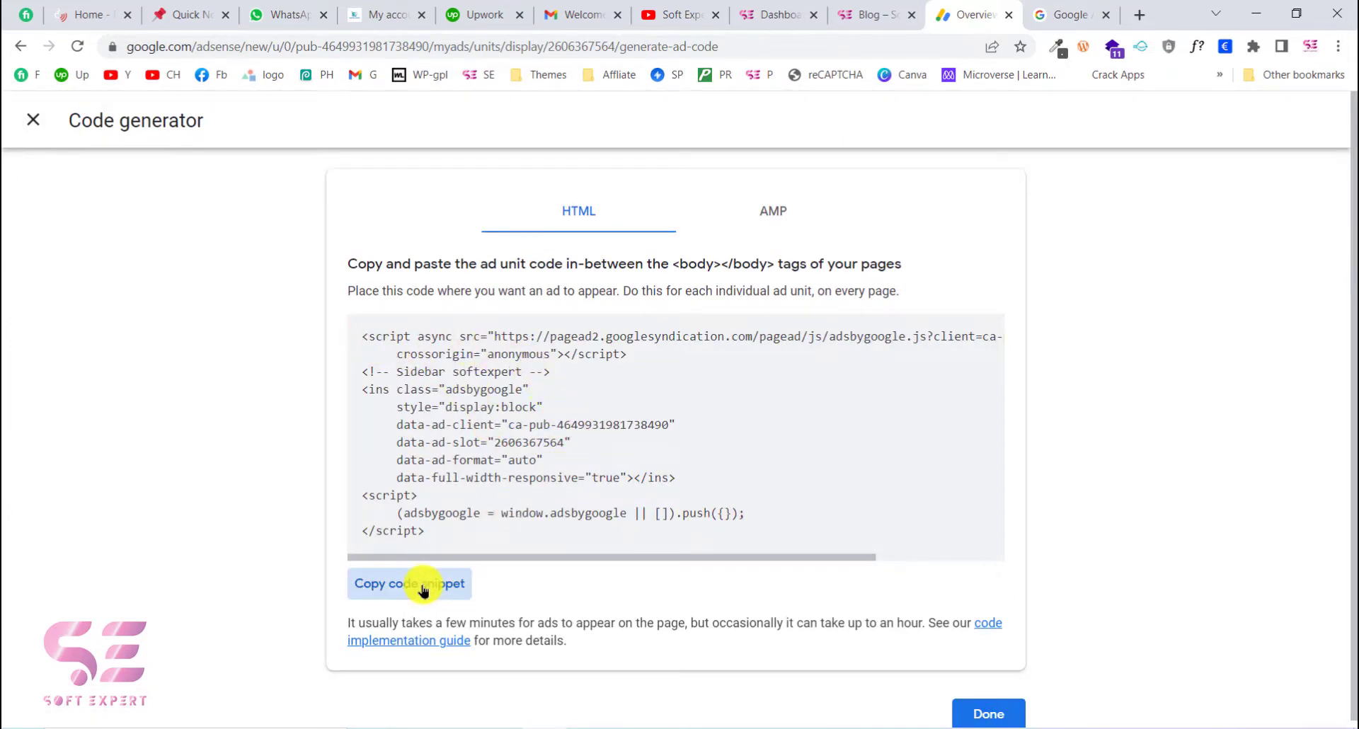
pyautogui.click(856, 14)
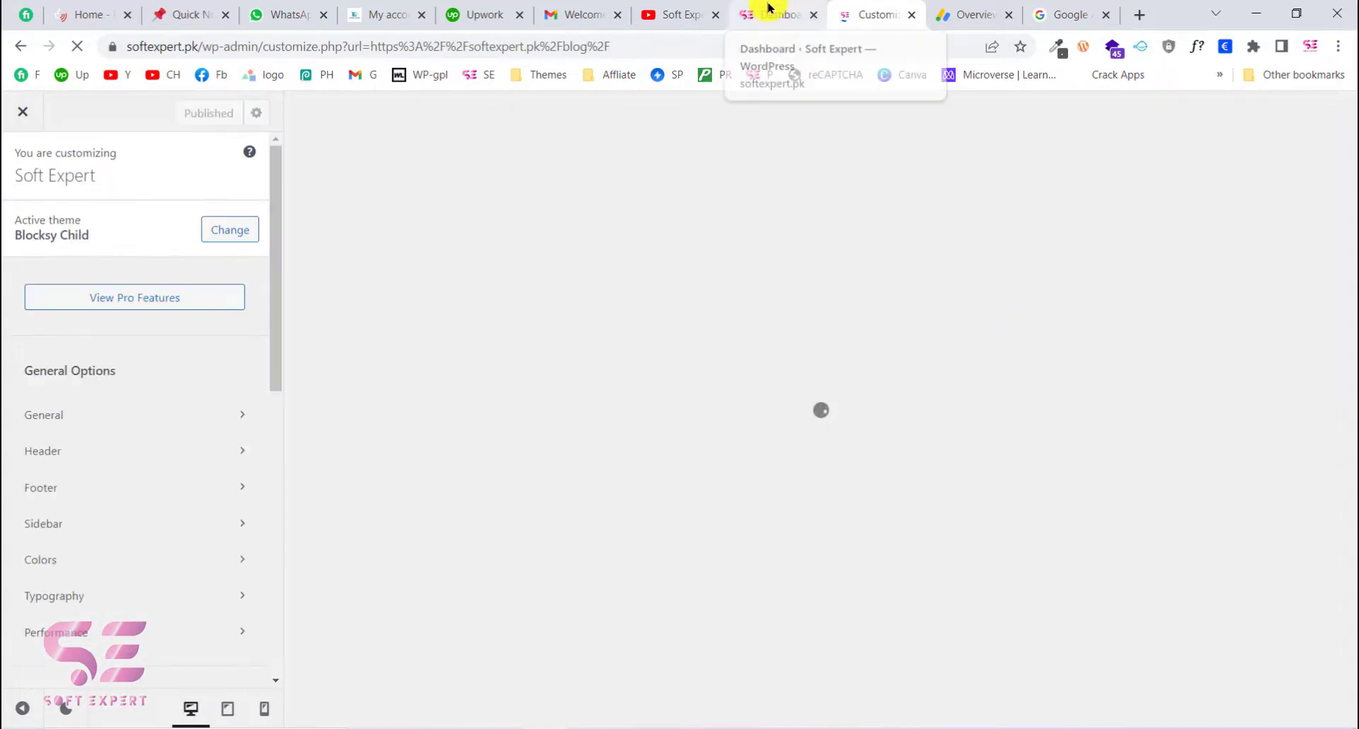
# Open the Main Sidebar widget area via Appearance > Widgets in the WordPress customizer.
pyautogui.click(770, 13)
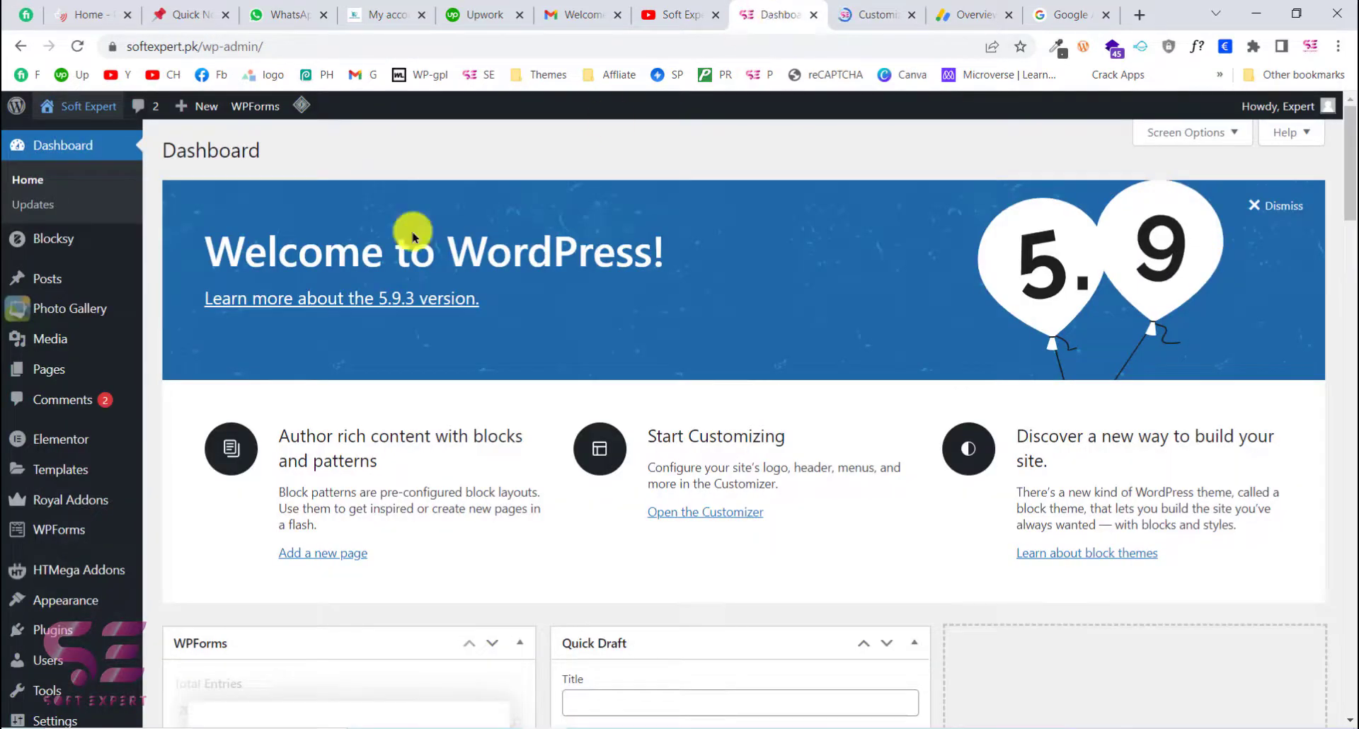
pyautogui.scroll(-2, 70, 561)
pyautogui.moveTo(62, 513)
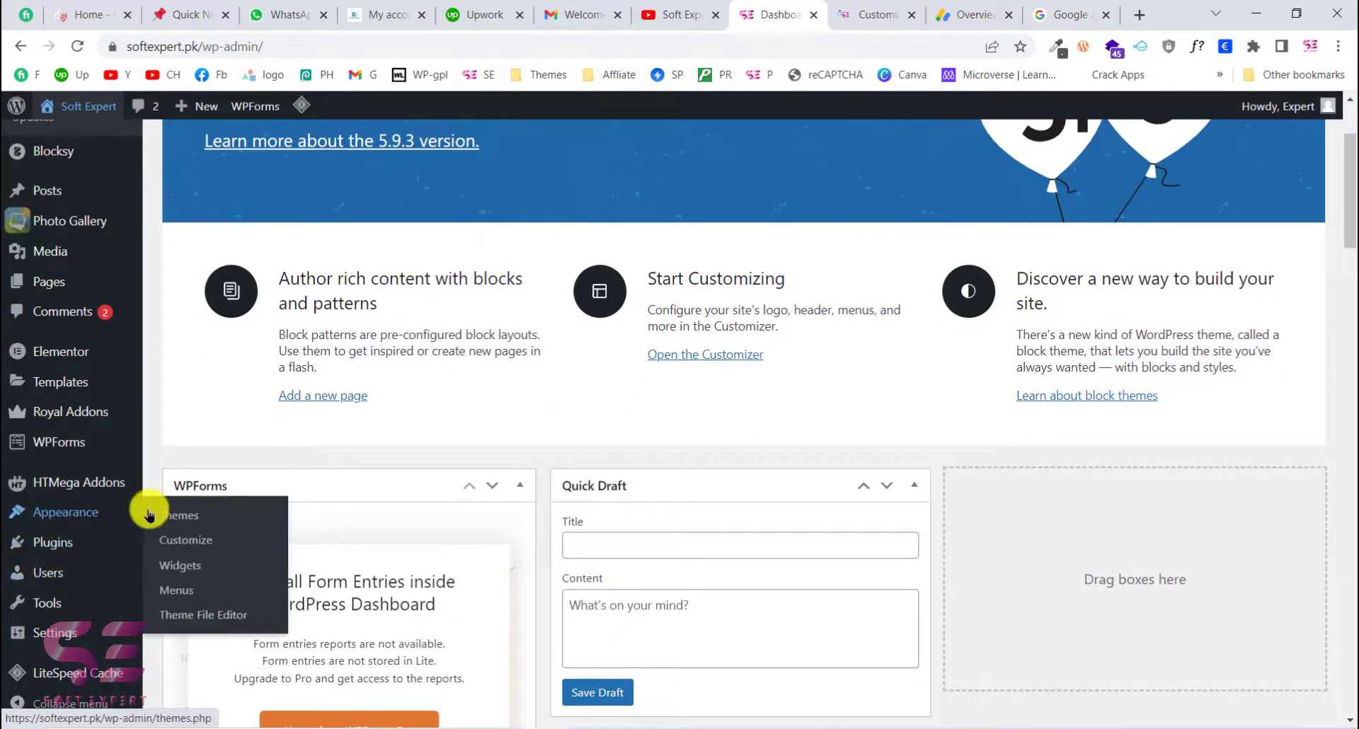
pyautogui.click(194, 568)
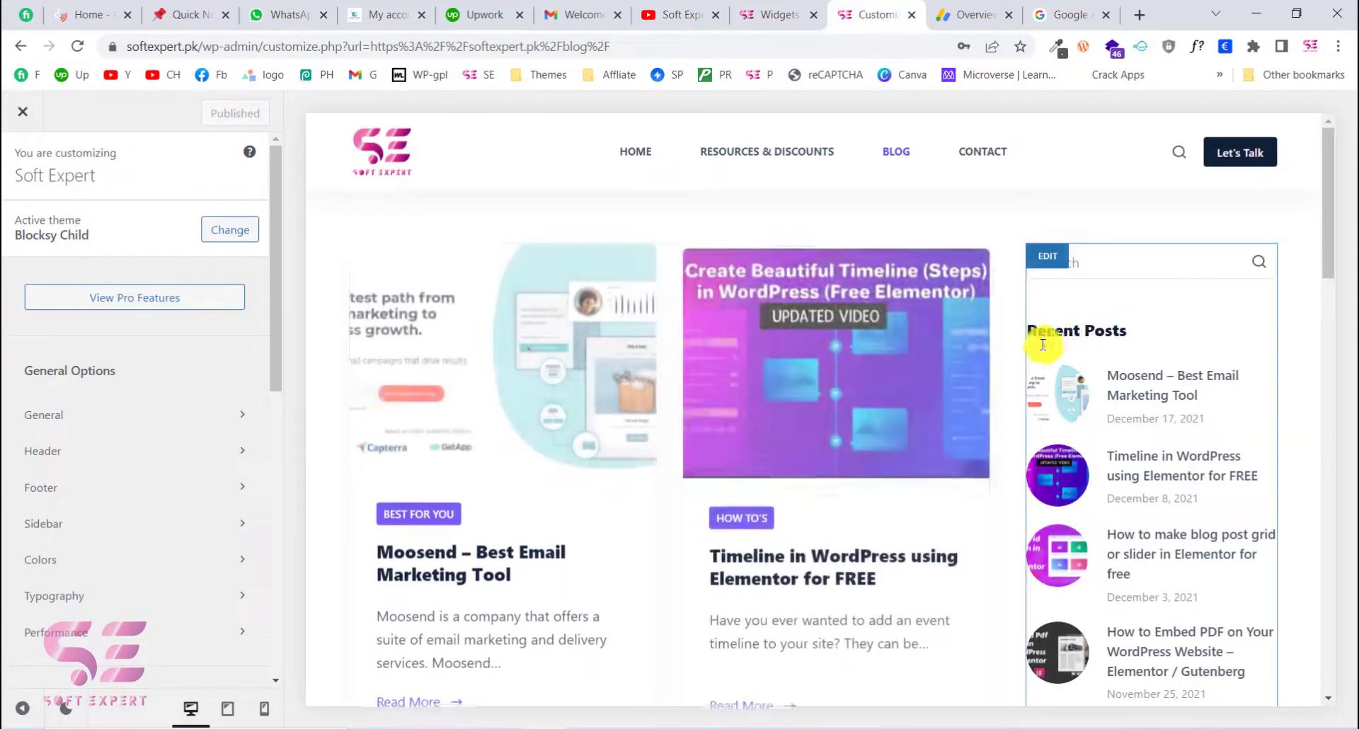
pyautogui.scroll(-10, 106, 495)
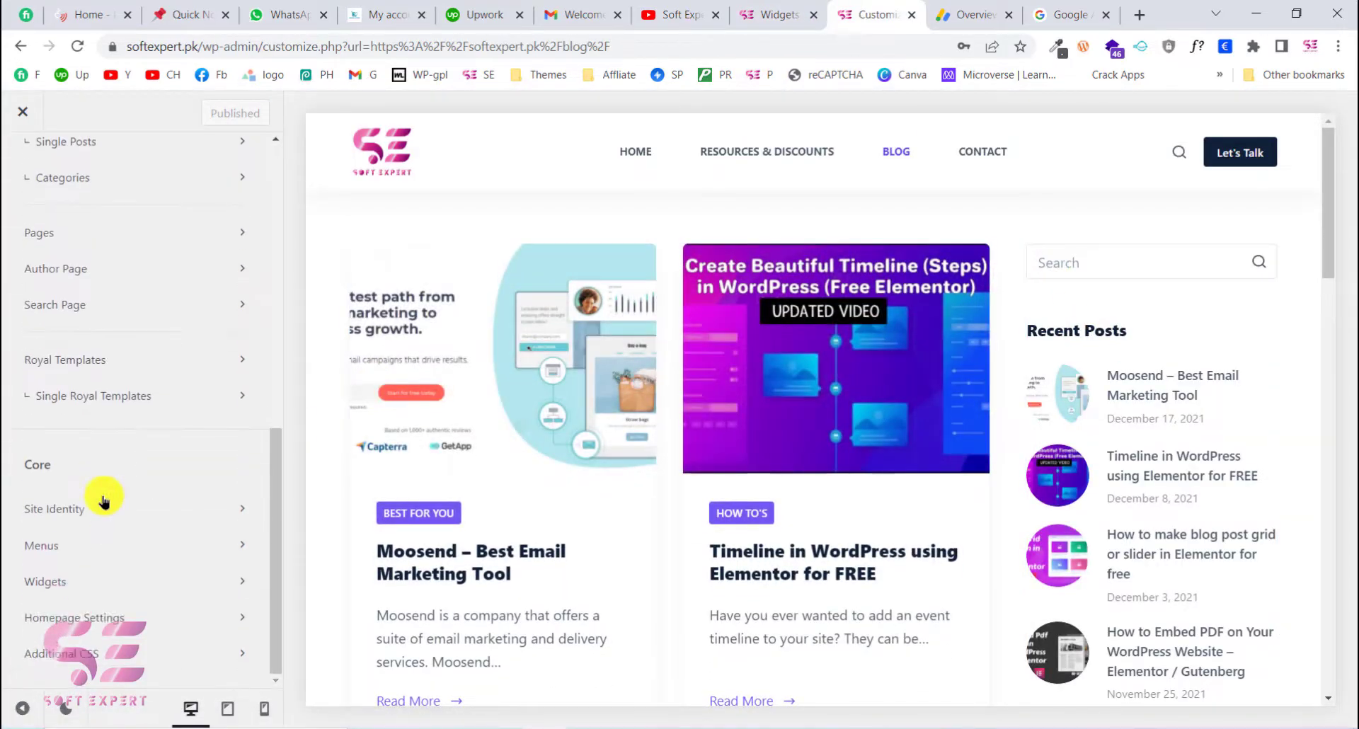
pyautogui.click(56, 582)
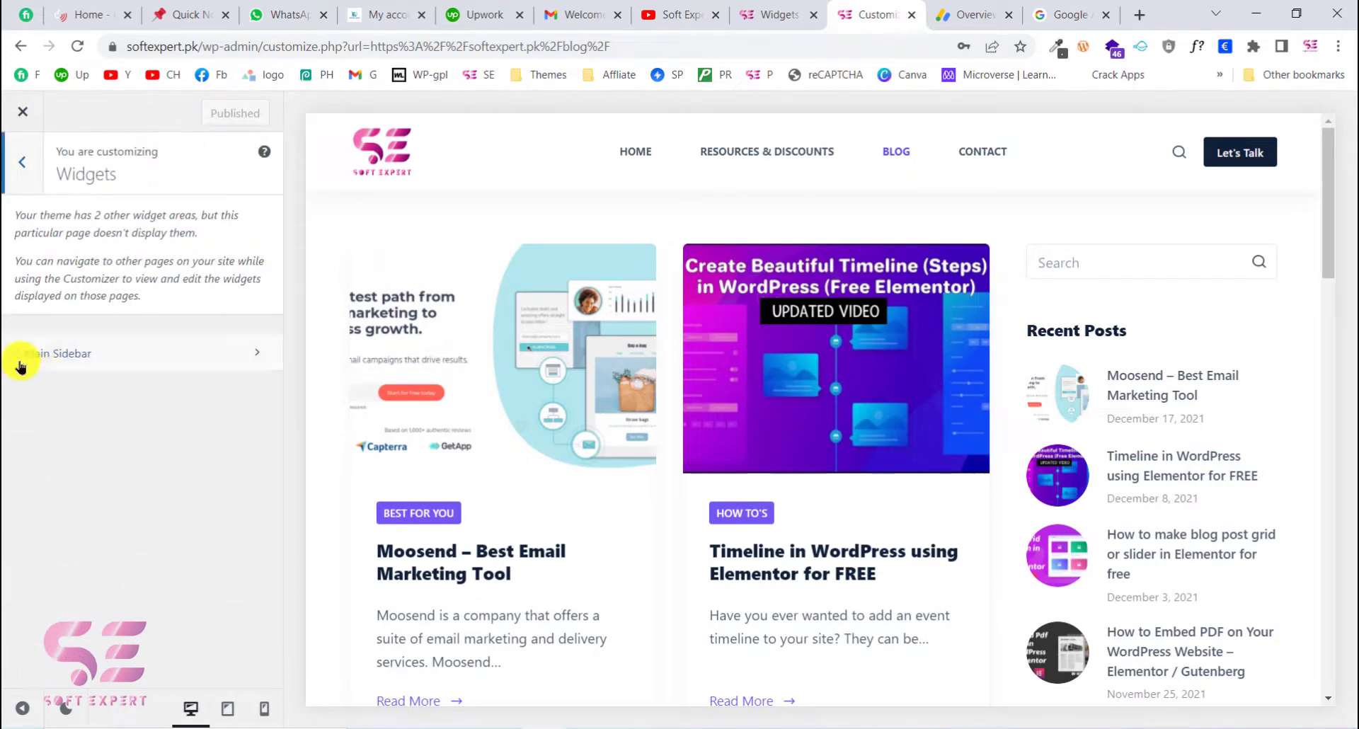
pyautogui.click(112, 354)
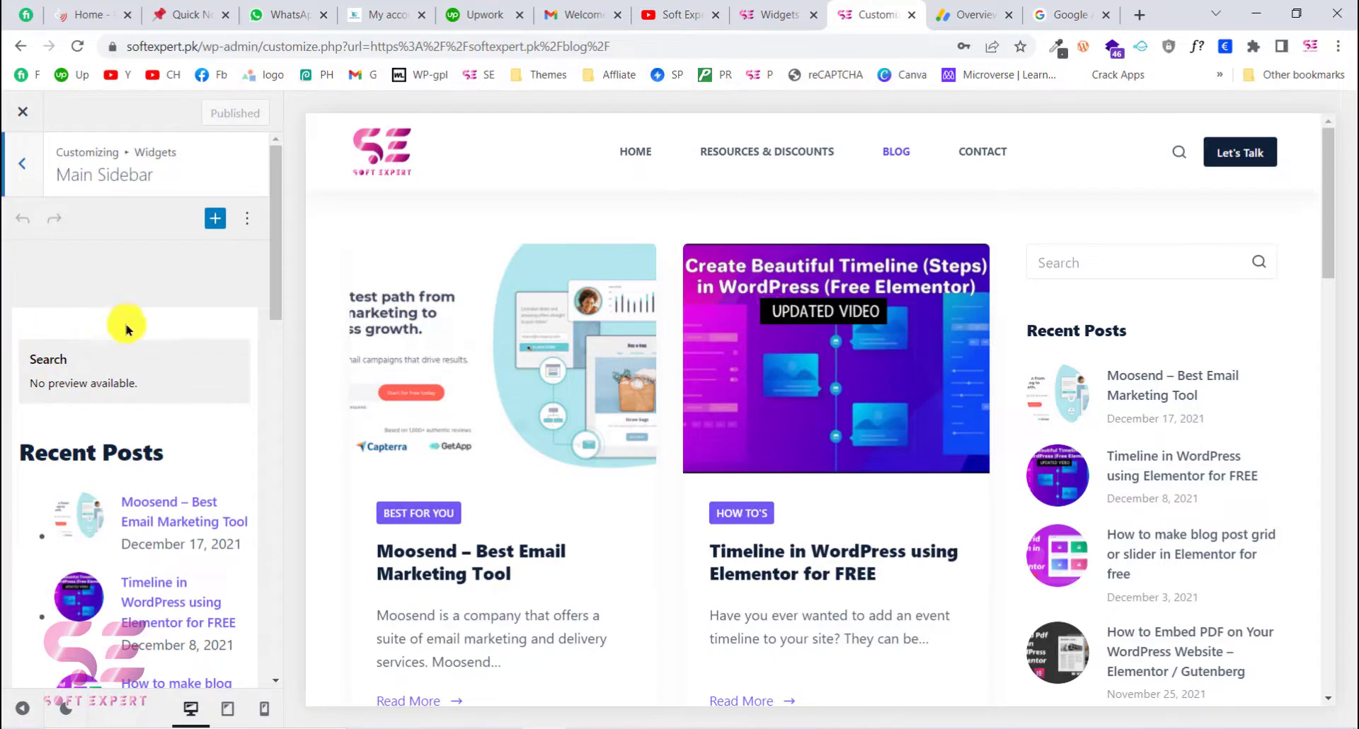
# Add a Custom HTML block with the pasted ad code under Search and publish.
pyautogui.click(216, 219)
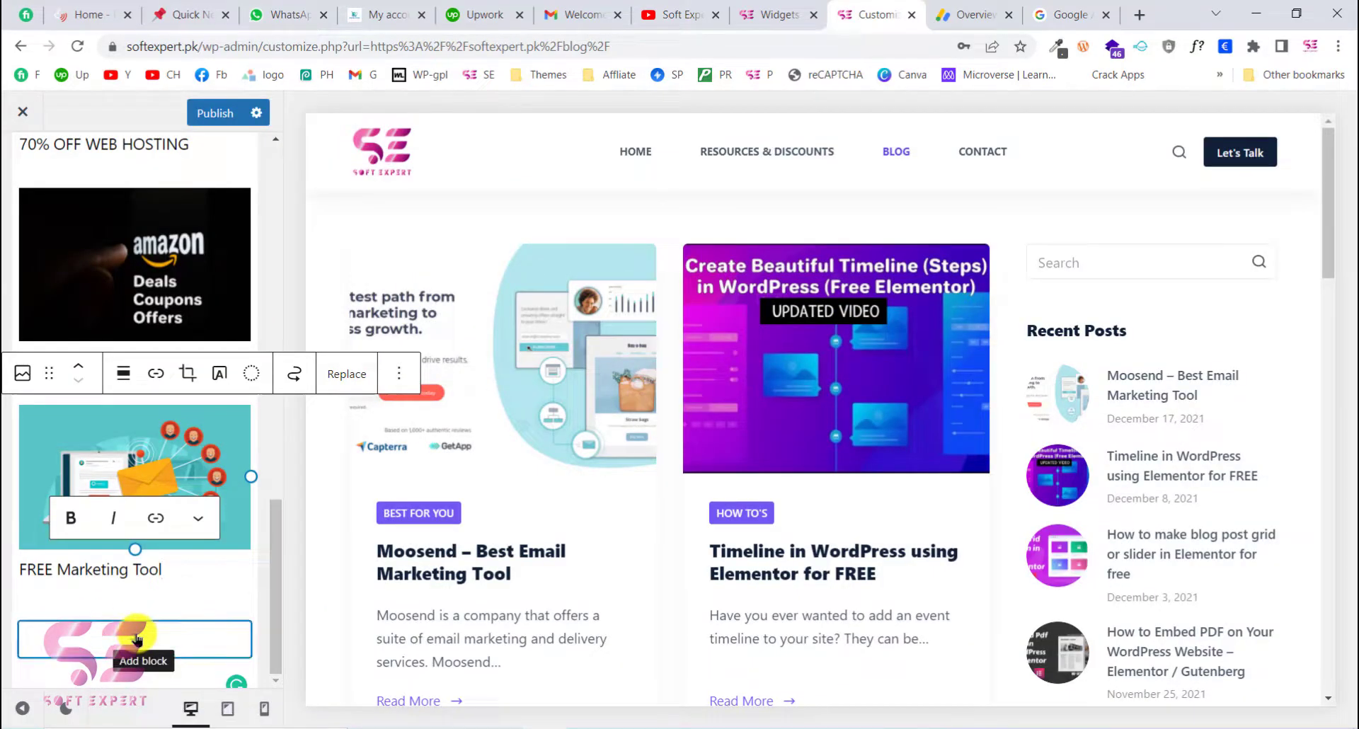
pyautogui.click(136, 639)
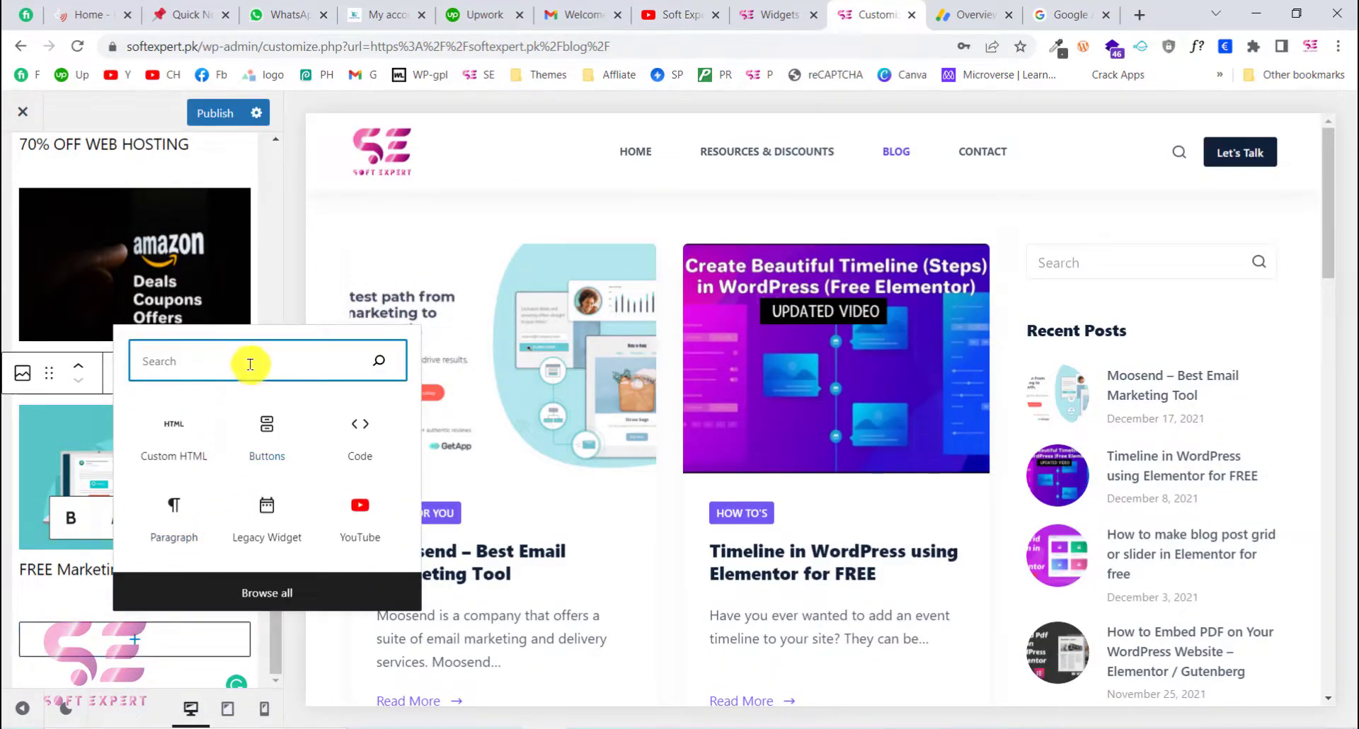
pyautogui.write('html')
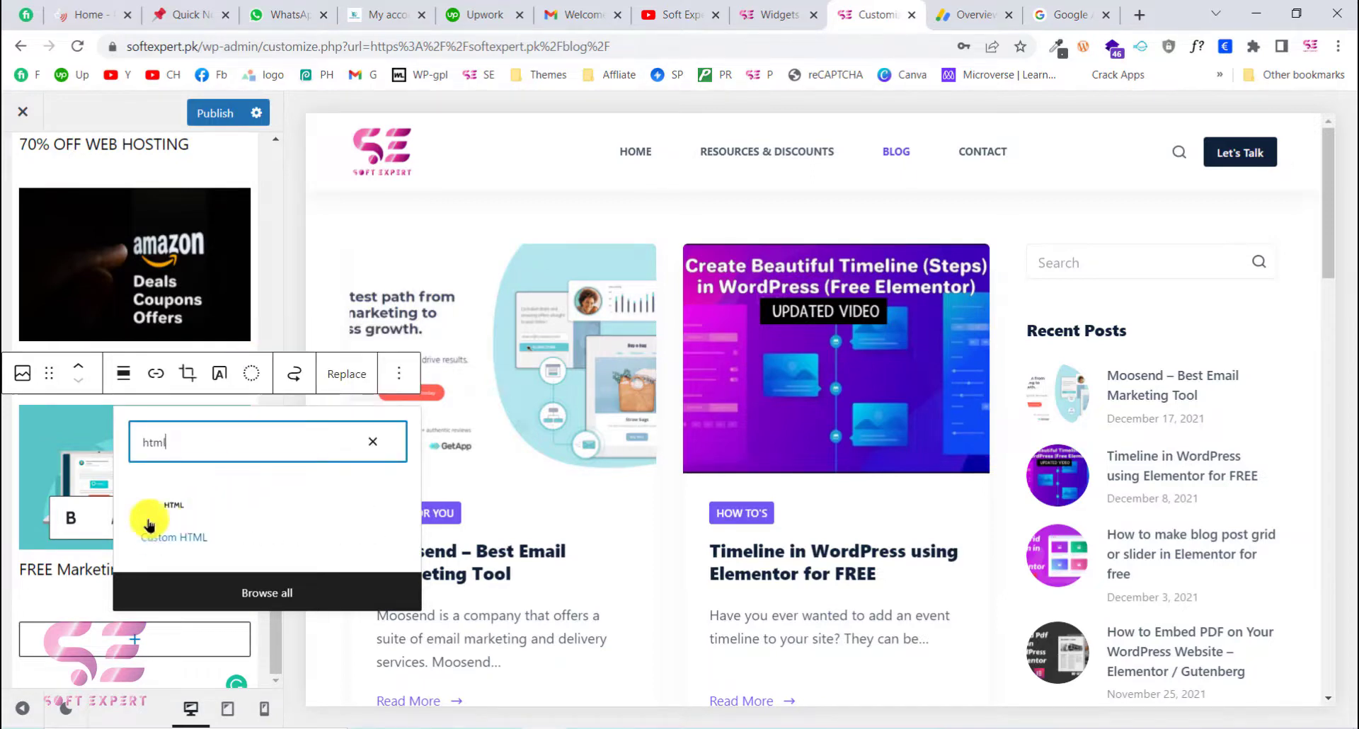
pyautogui.click(189, 526)
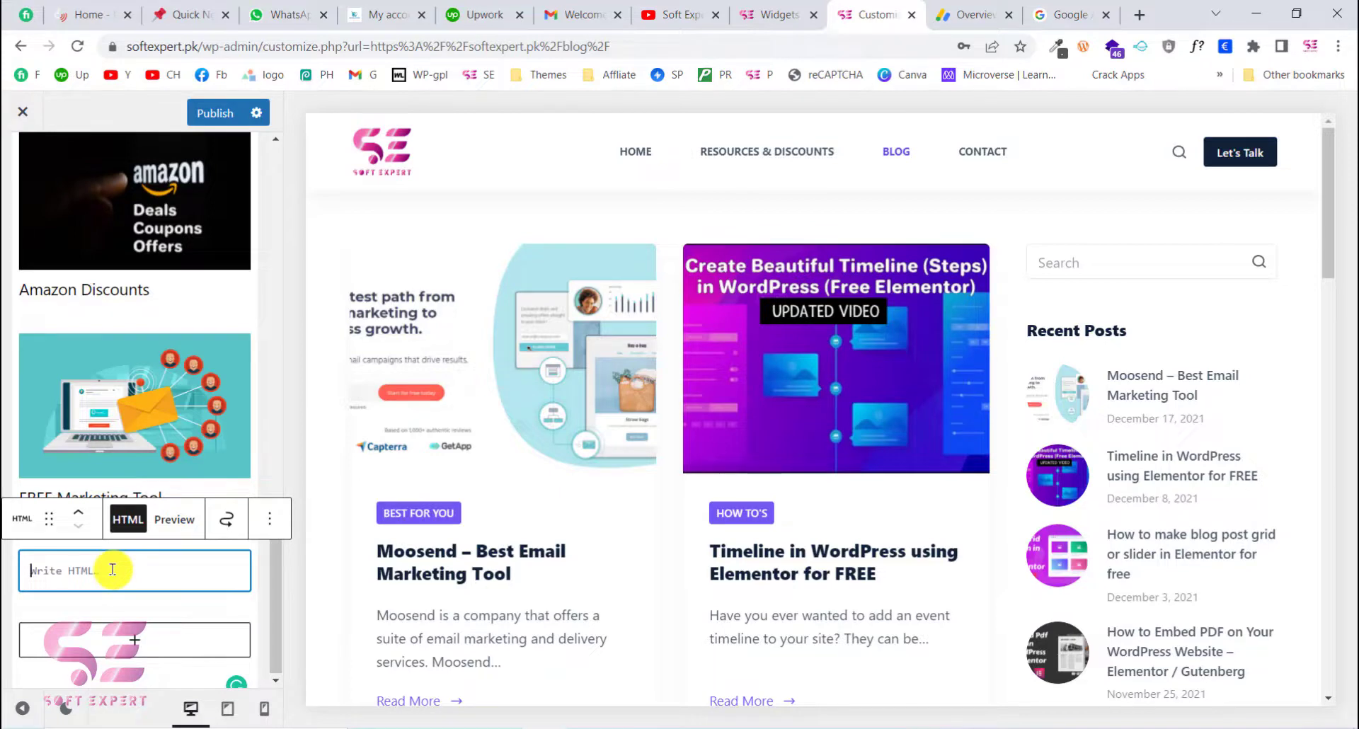
pyautogui.hotkey('ctrl', 'v')
pyautogui.scroll(3, 170, 595)
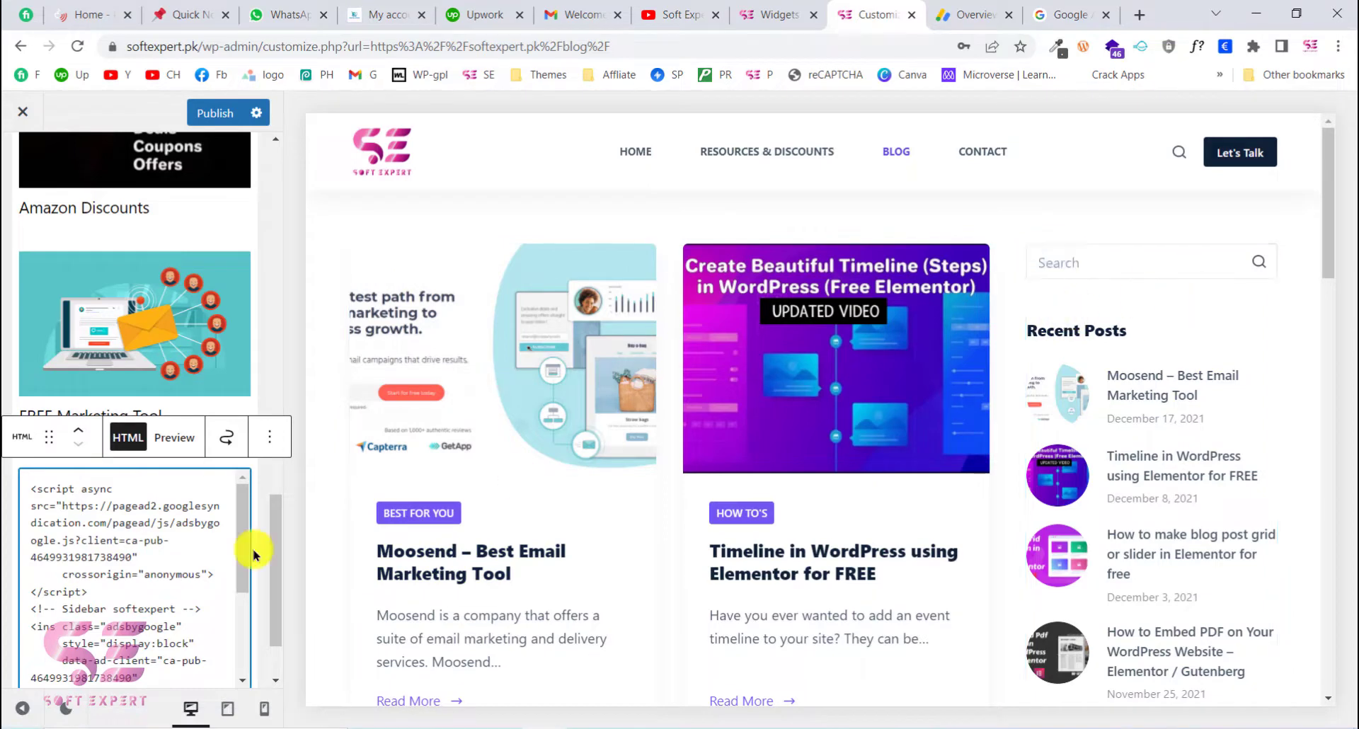
pyautogui.click(78, 427)
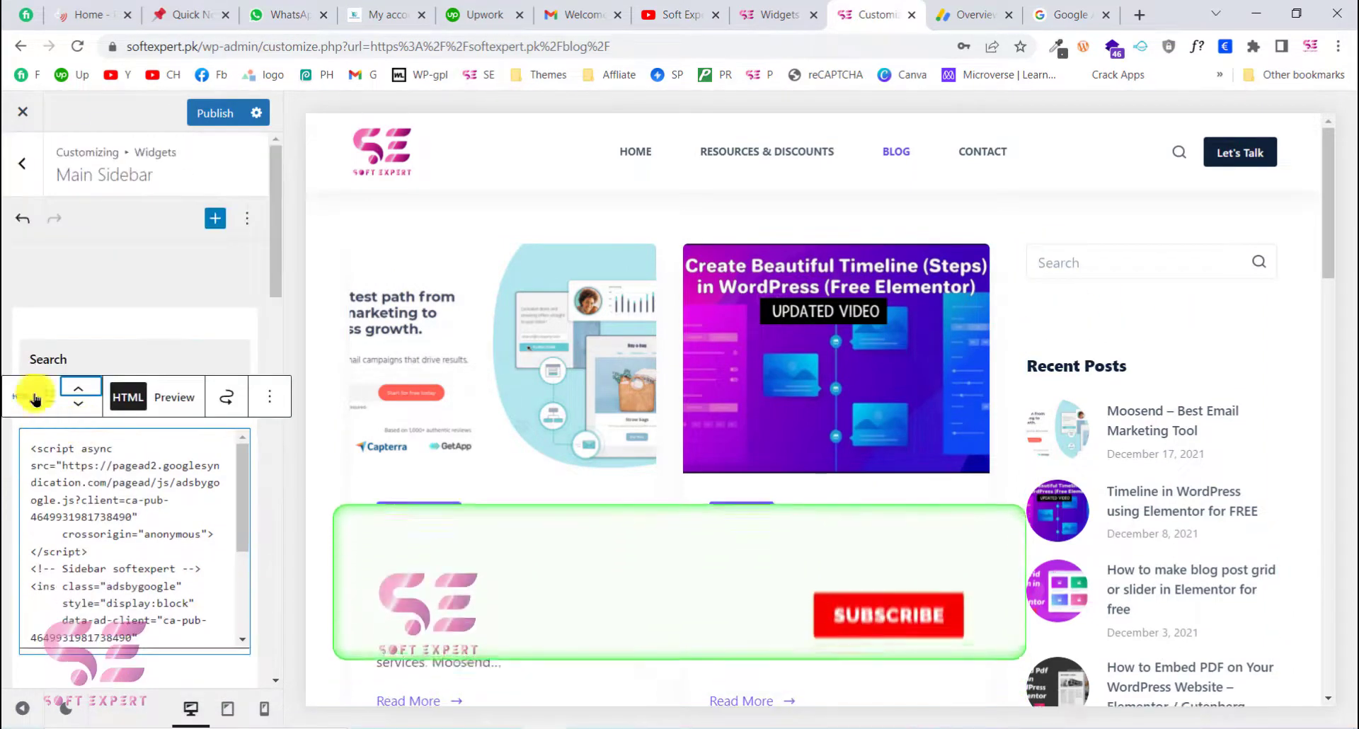
pyautogui.click(210, 125)
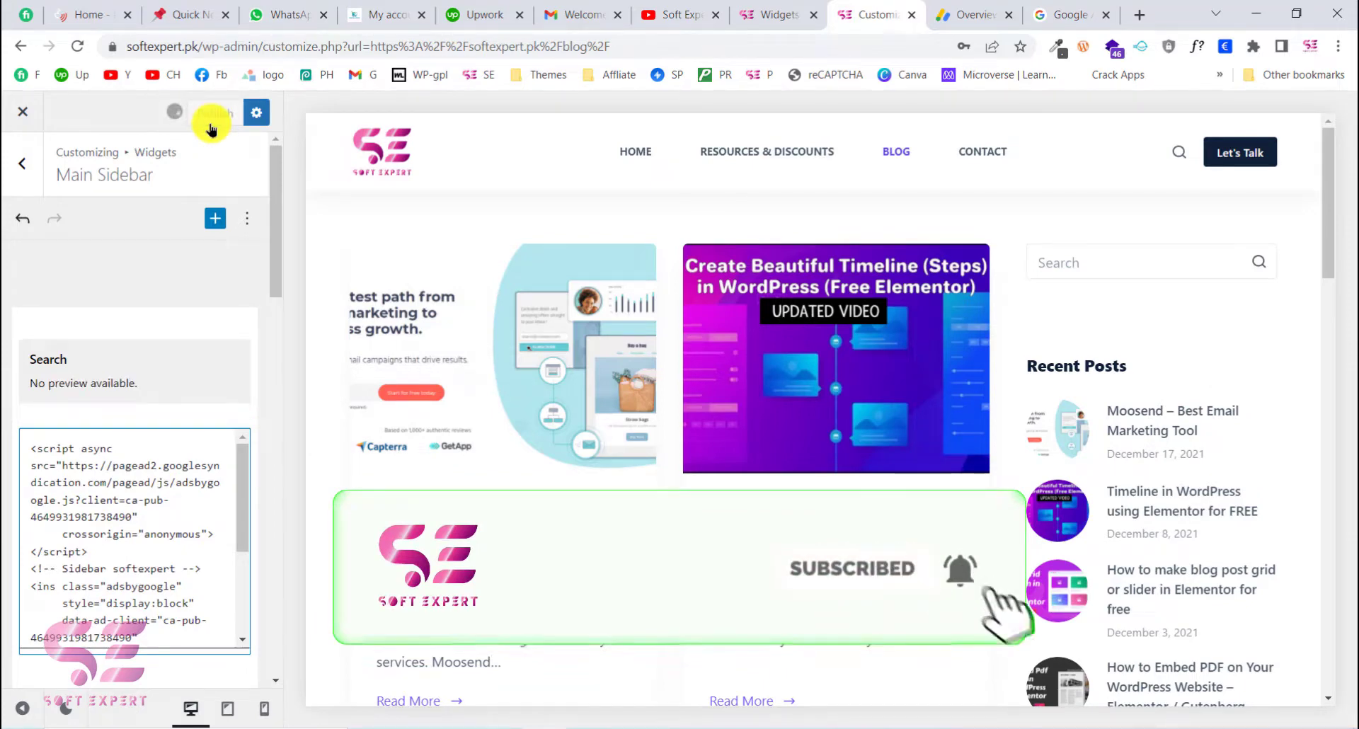
# Close the customizer and scroll the live blog to check the sidebar ad.
pyautogui.click(22, 112)
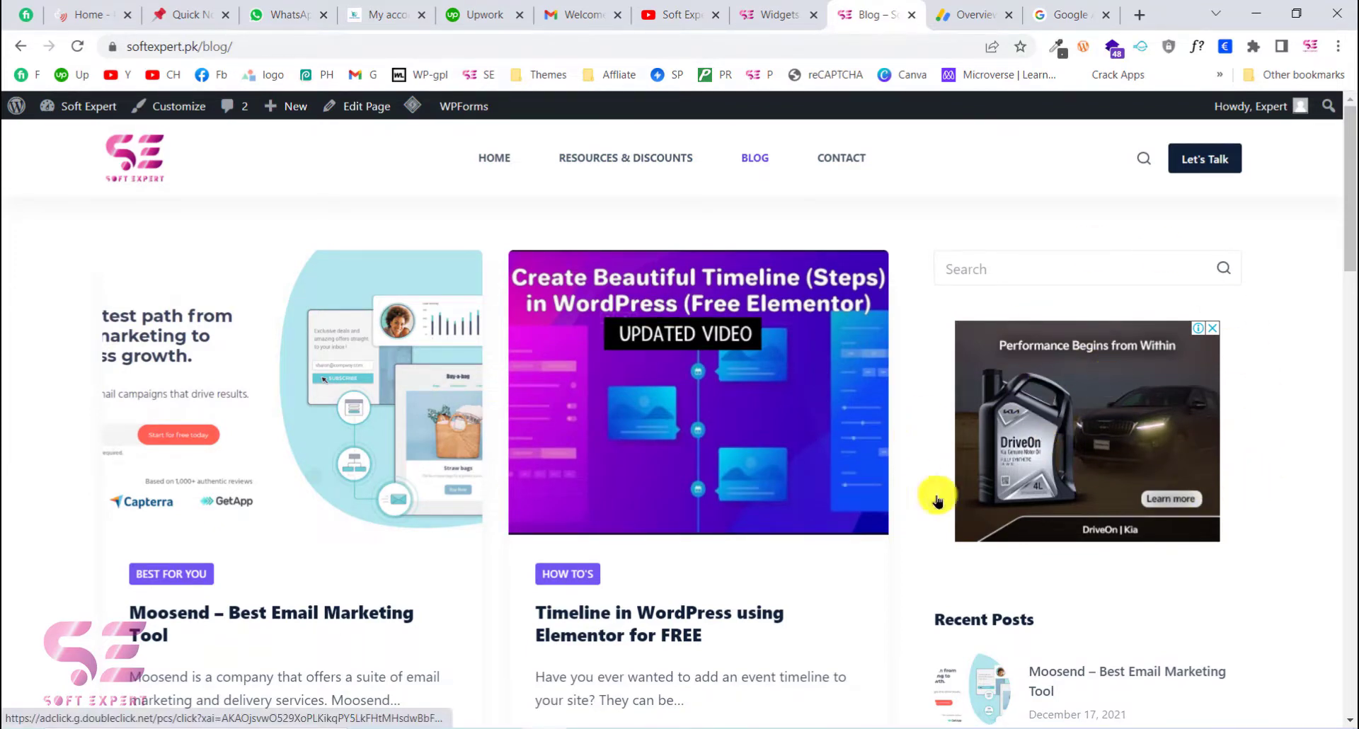
pyautogui.scroll(-1, 920, 499)
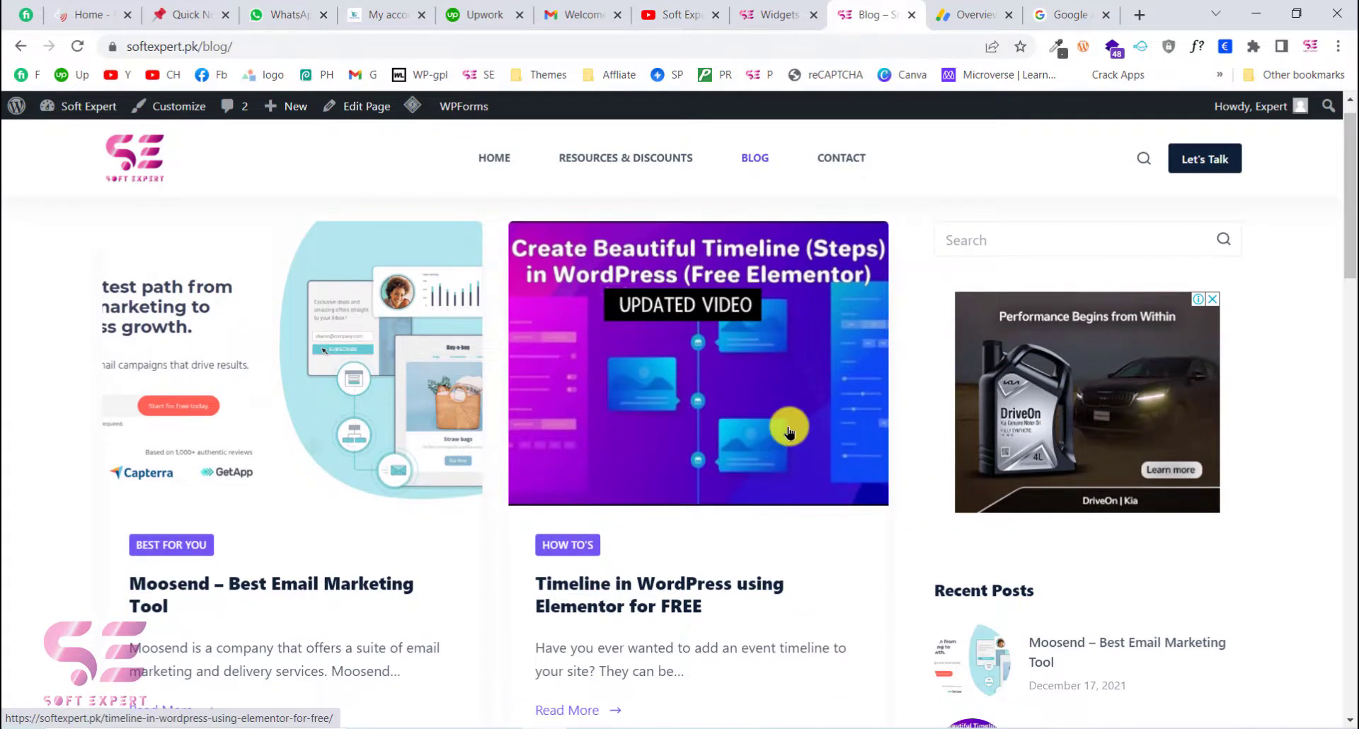
pyautogui.scroll(-5, 736, 410)
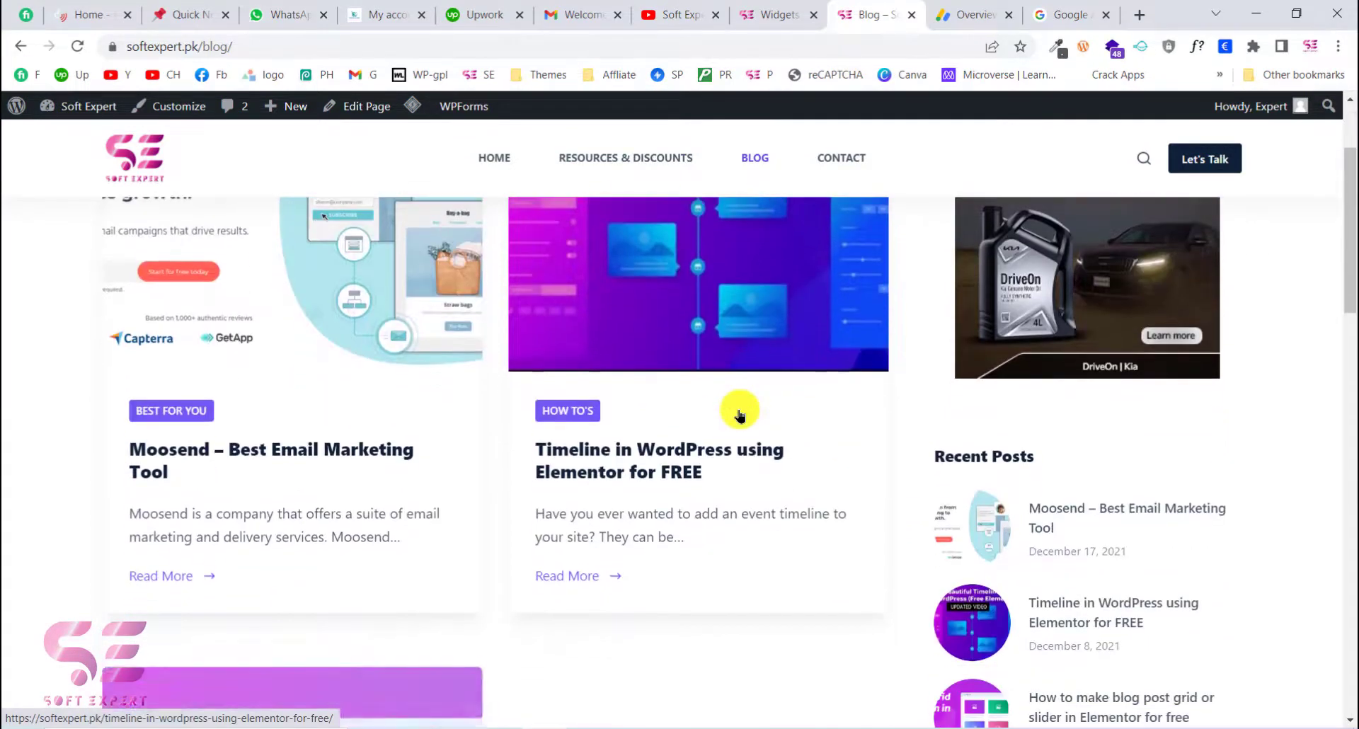
pyautogui.scroll(4, 913, 329)
pyautogui.scroll(1, 913, 330)
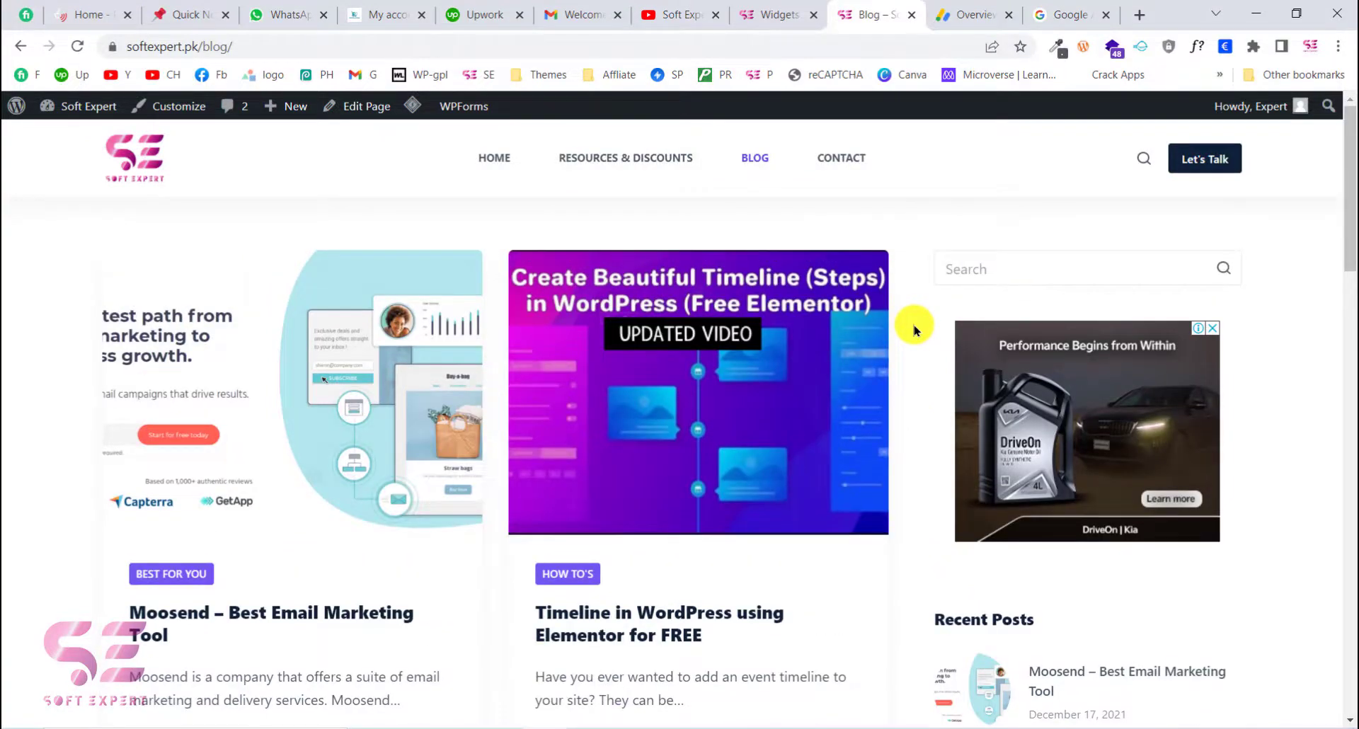
pyautogui.scroll(-4, 913, 329)
pyautogui.scroll(1, 607, 531)
pyautogui.scroll(-1, 574, 540)
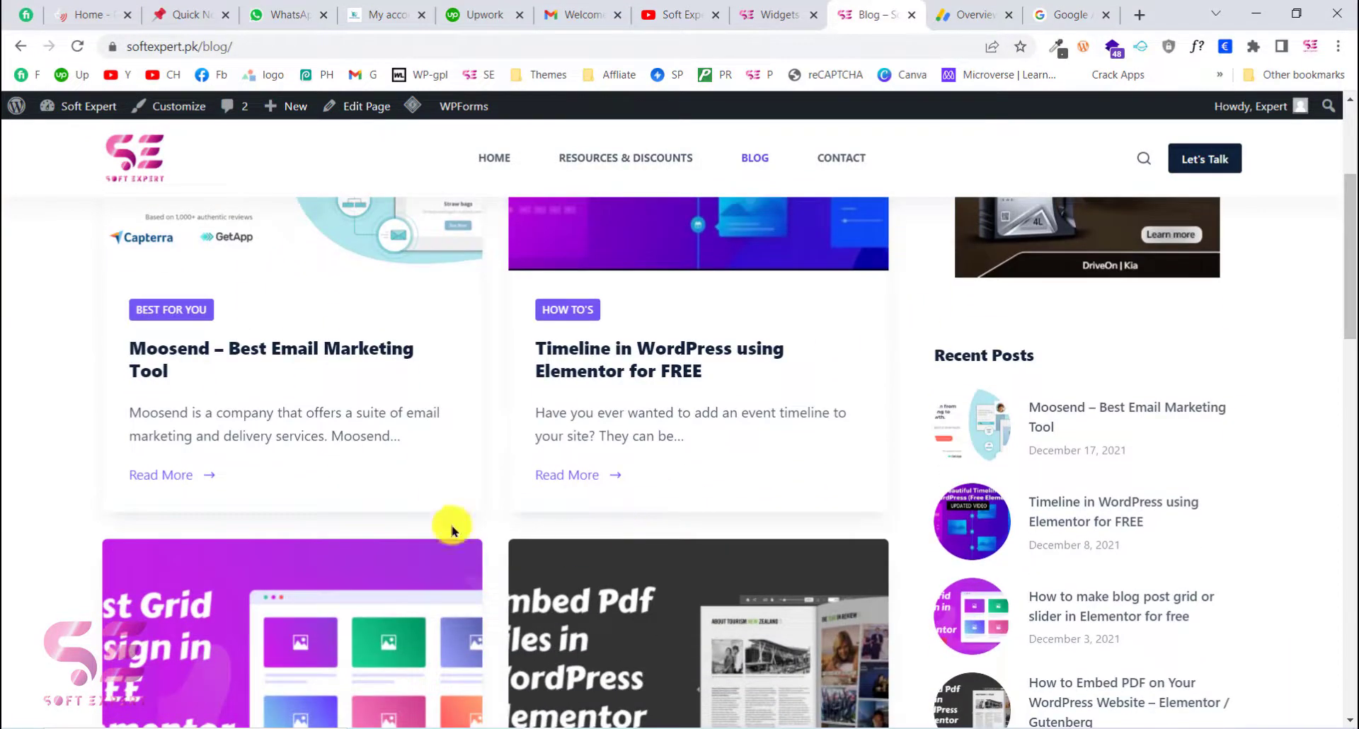
# Read through the Moosend article, then return to the WordPress Widgets tab.
pyautogui.click(293, 357)
pyautogui.scroll(-10, 501, 403)
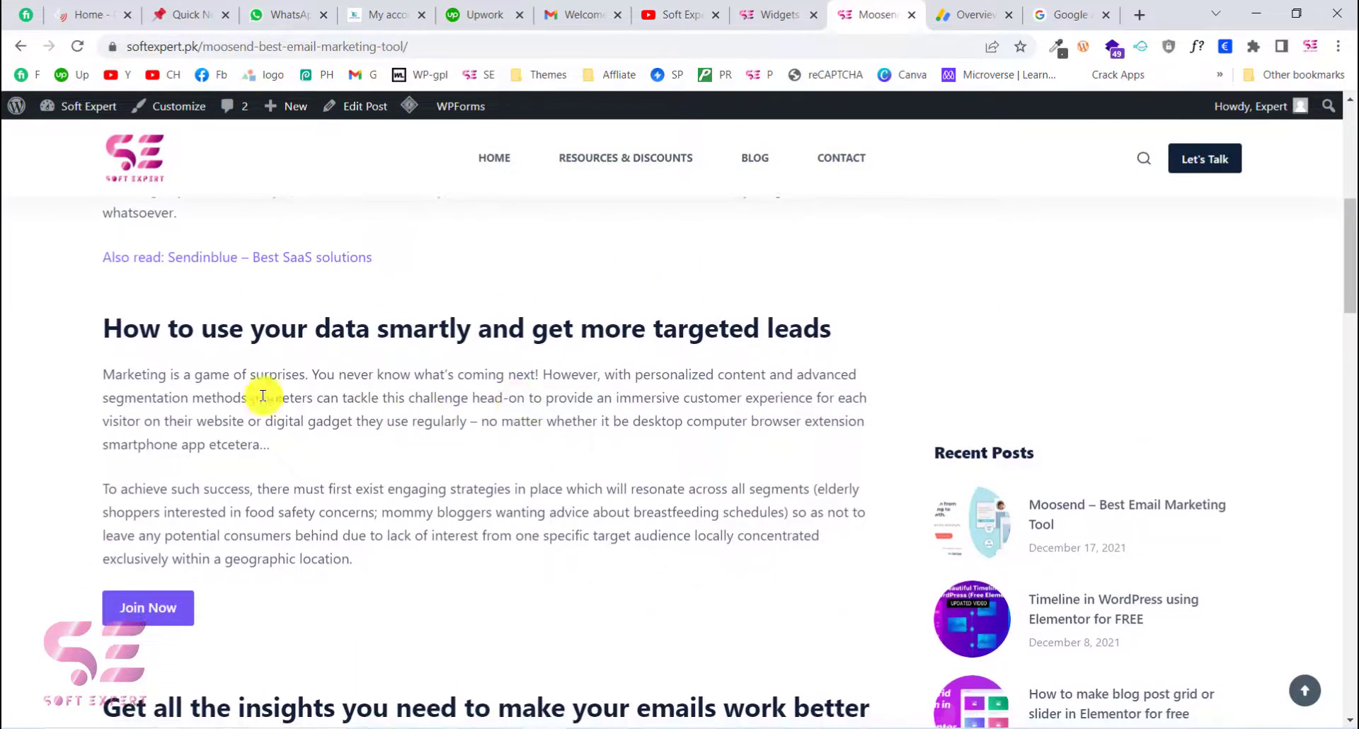
pyautogui.scroll(-3, 393, 417)
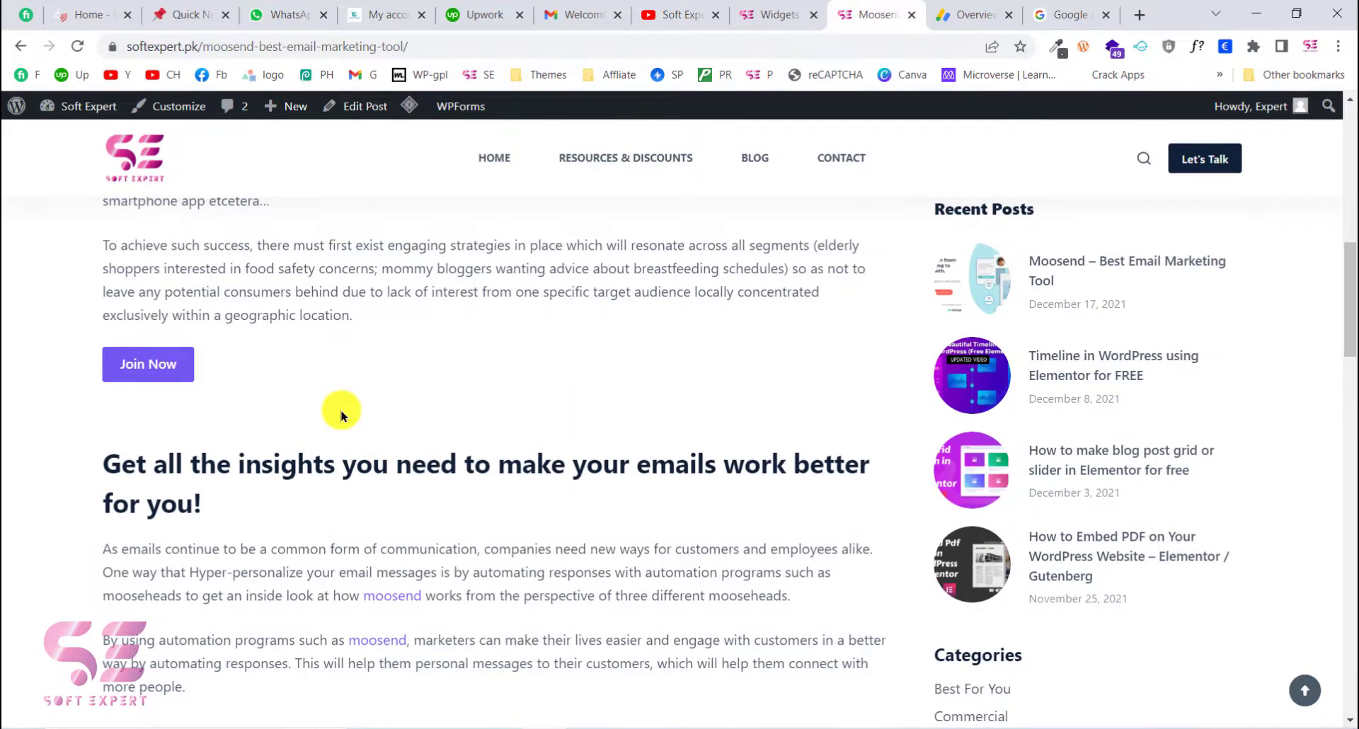
pyautogui.scroll(-1, 342, 413)
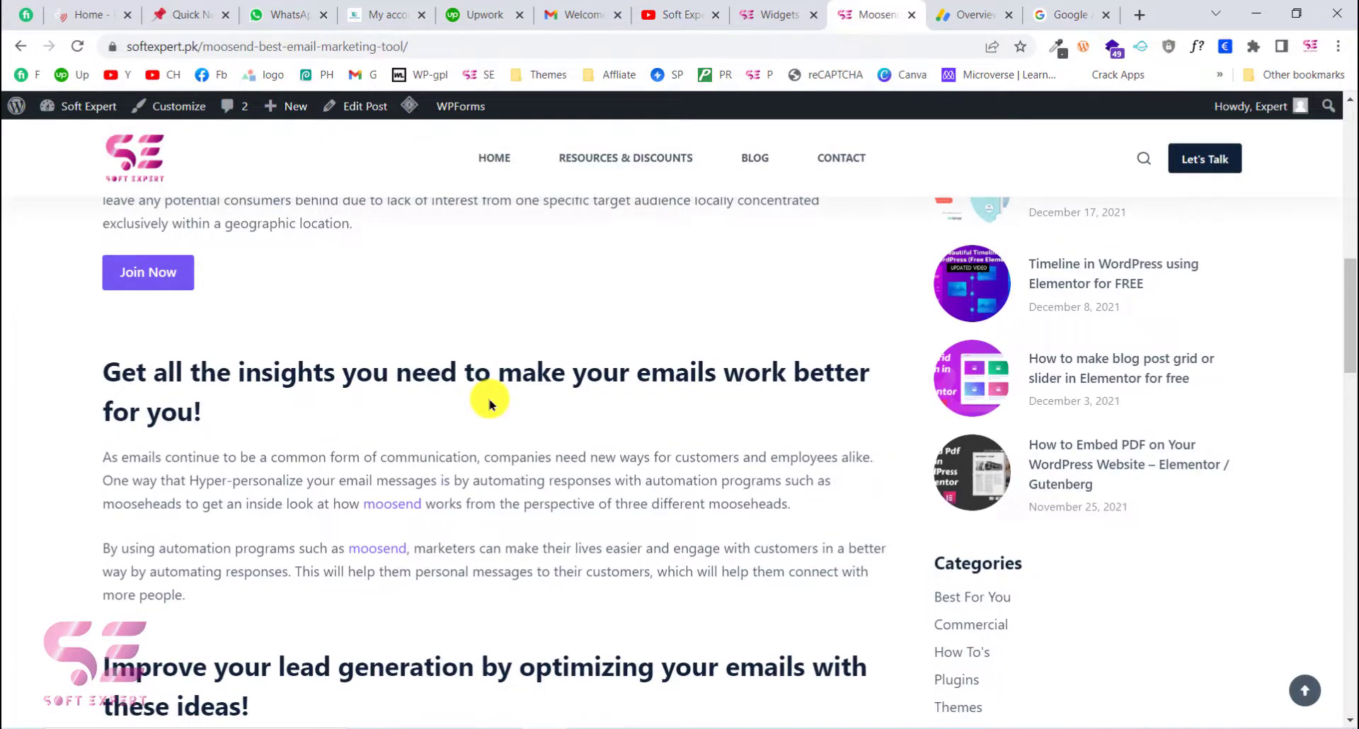
pyautogui.click(767, 19)
pyautogui.scroll(-1, 85, 509)
# Search Add New plugins for 'ad inserter', then install and activate Ad Inserter.
pyautogui.moveTo(51, 544)
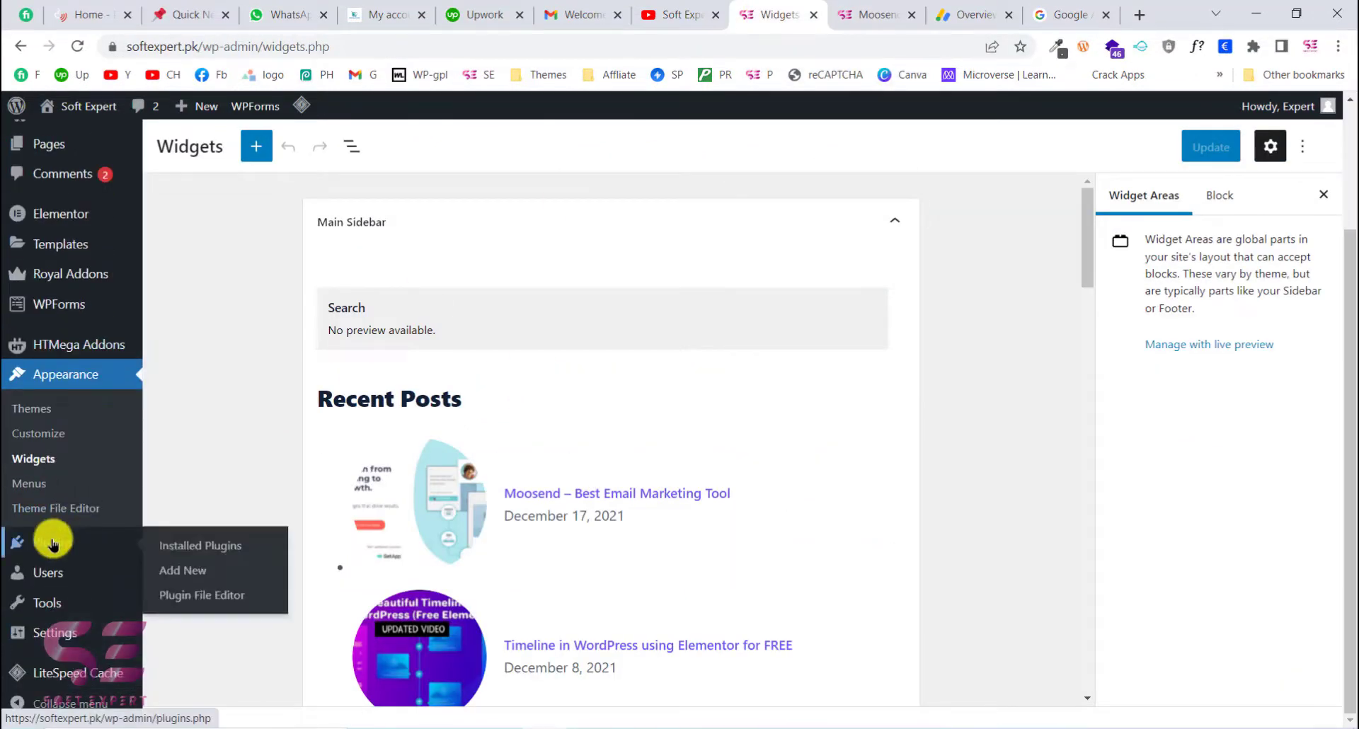
pyautogui.click(189, 571)
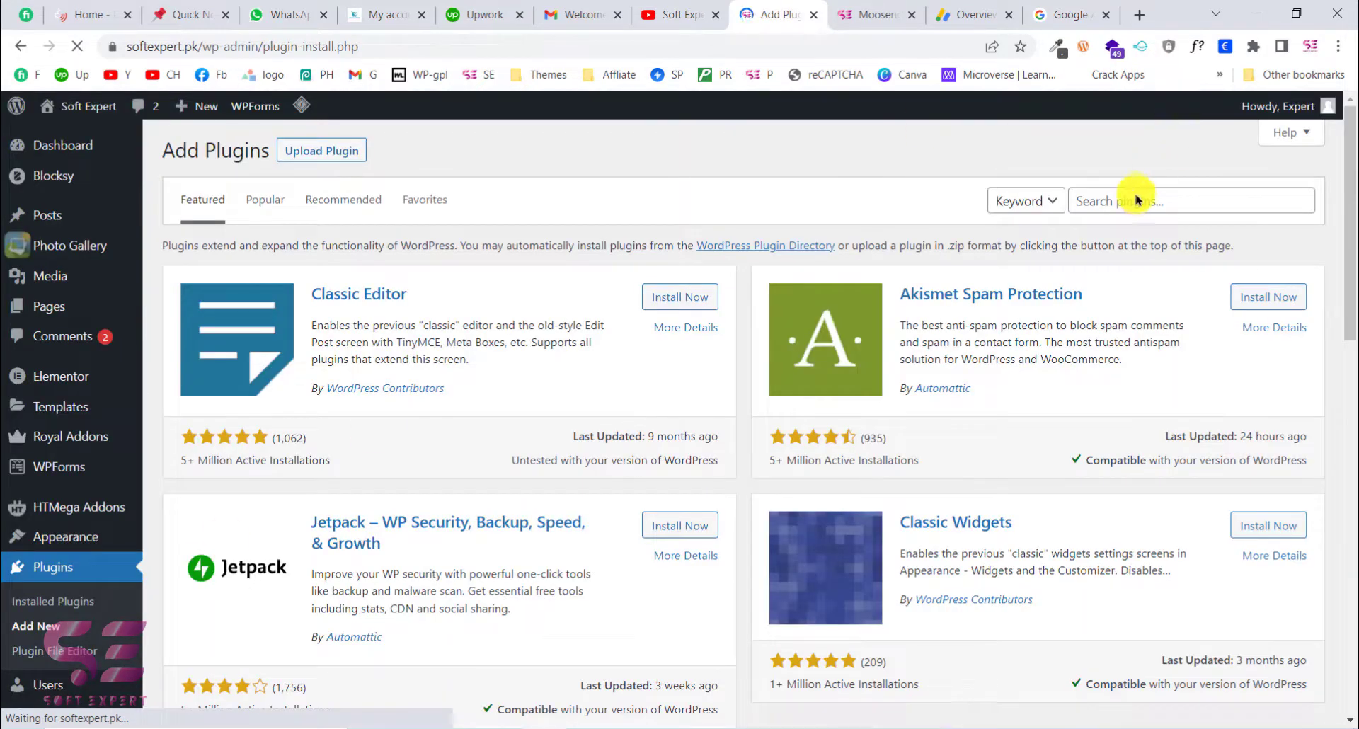
pyautogui.click(1132, 196)
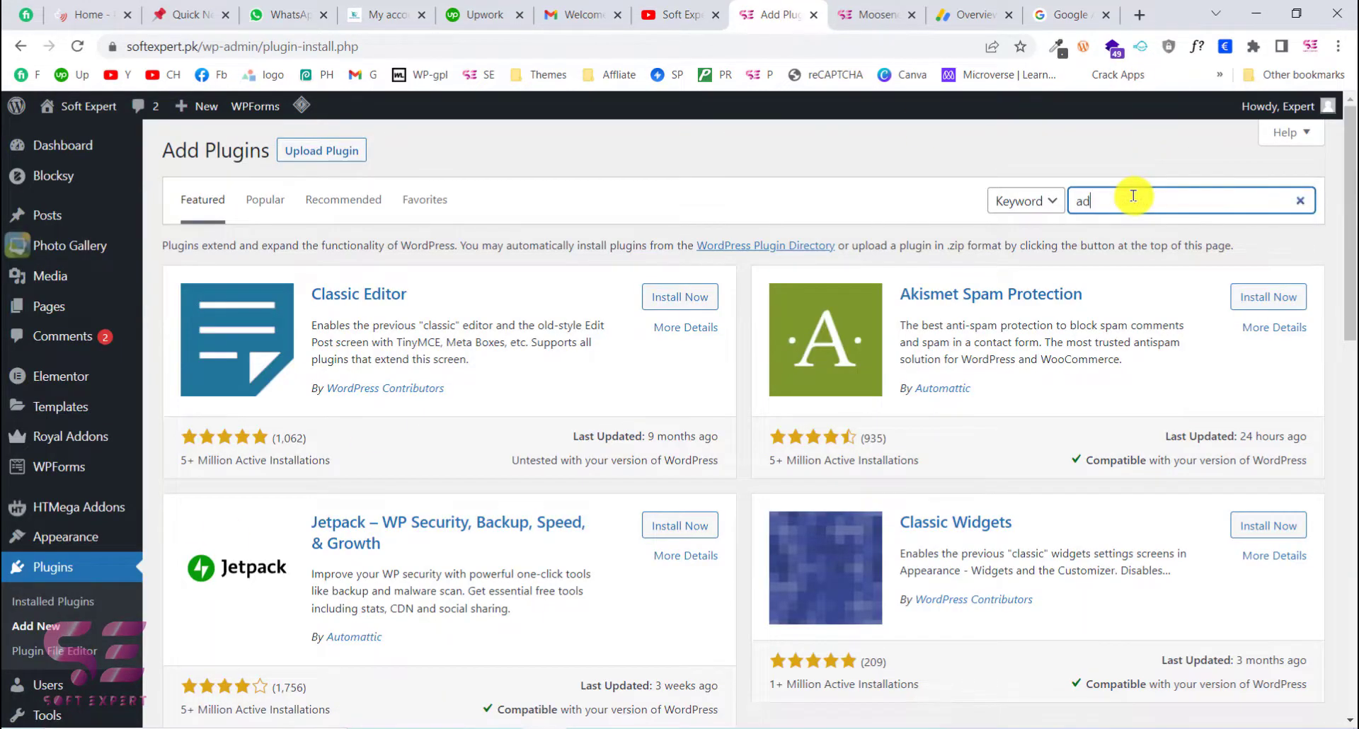
pyautogui.write('ad inserter')
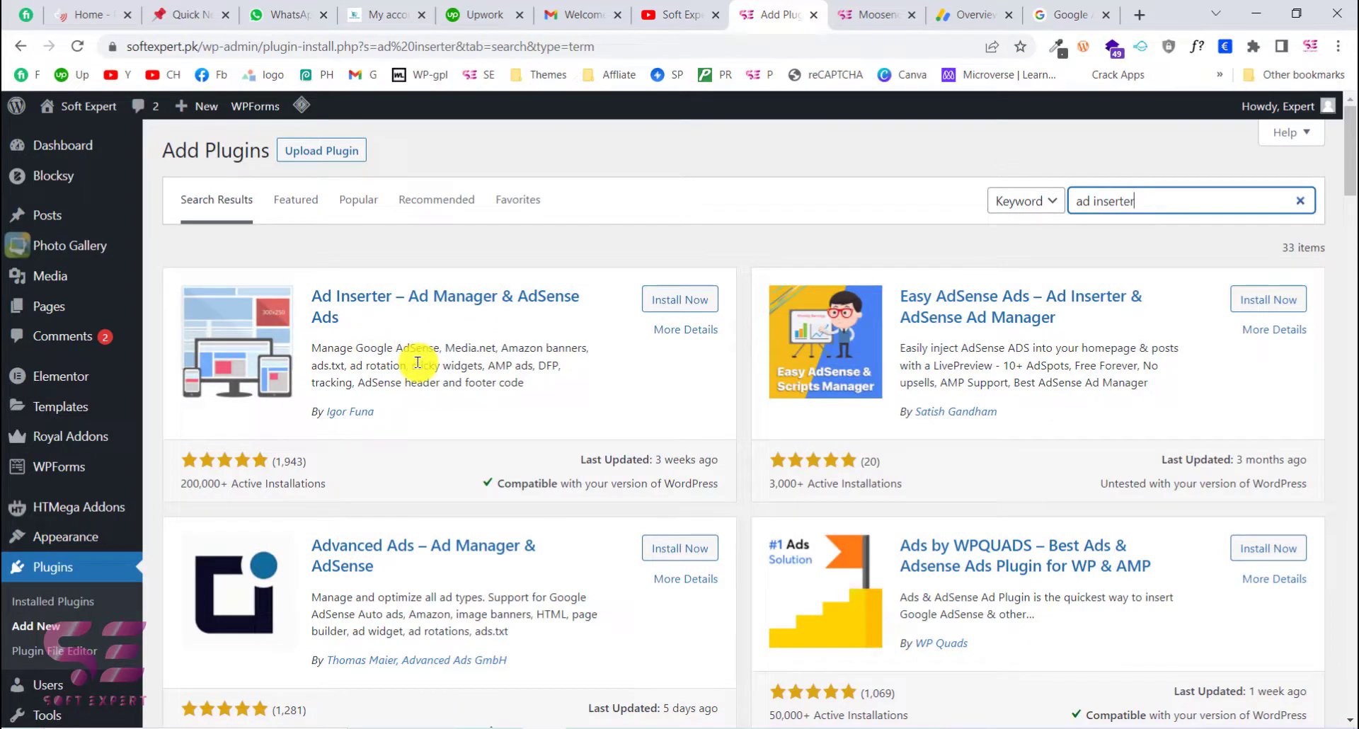
pyautogui.click(679, 305)
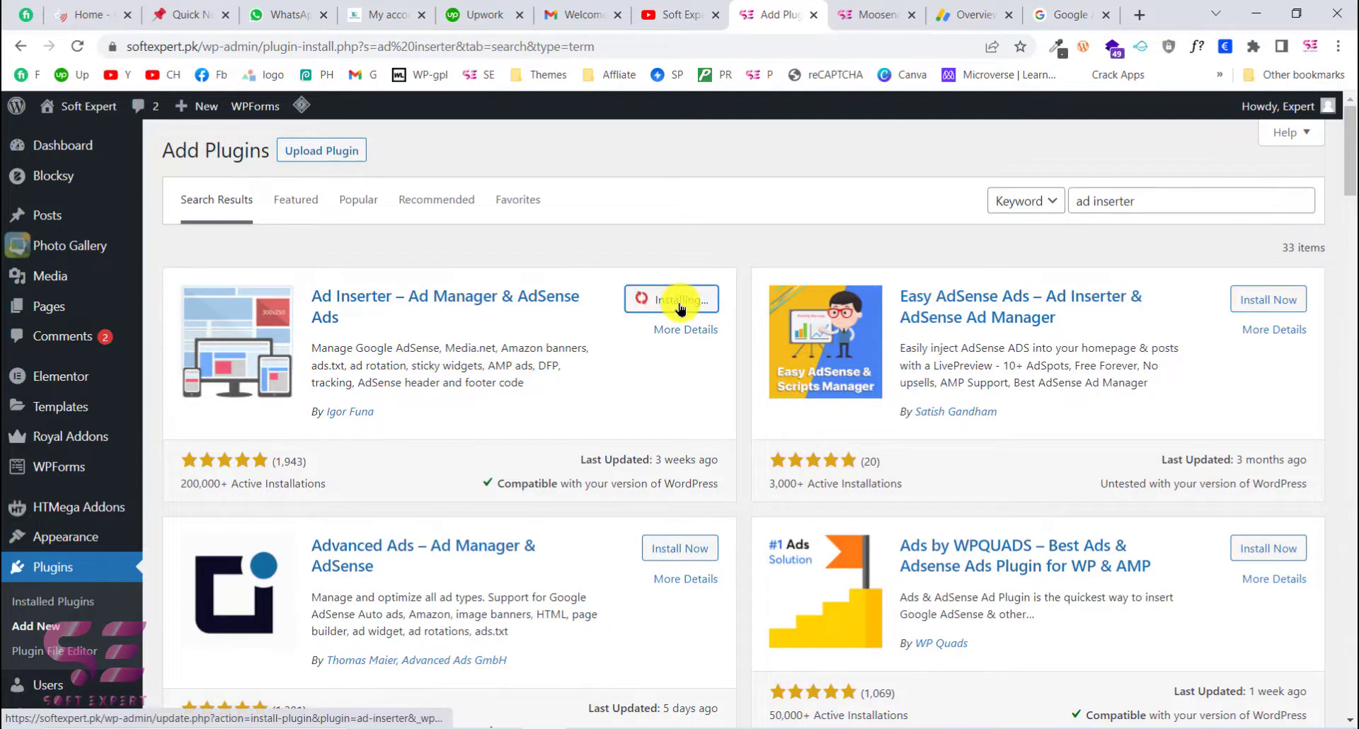
pyautogui.click(679, 301)
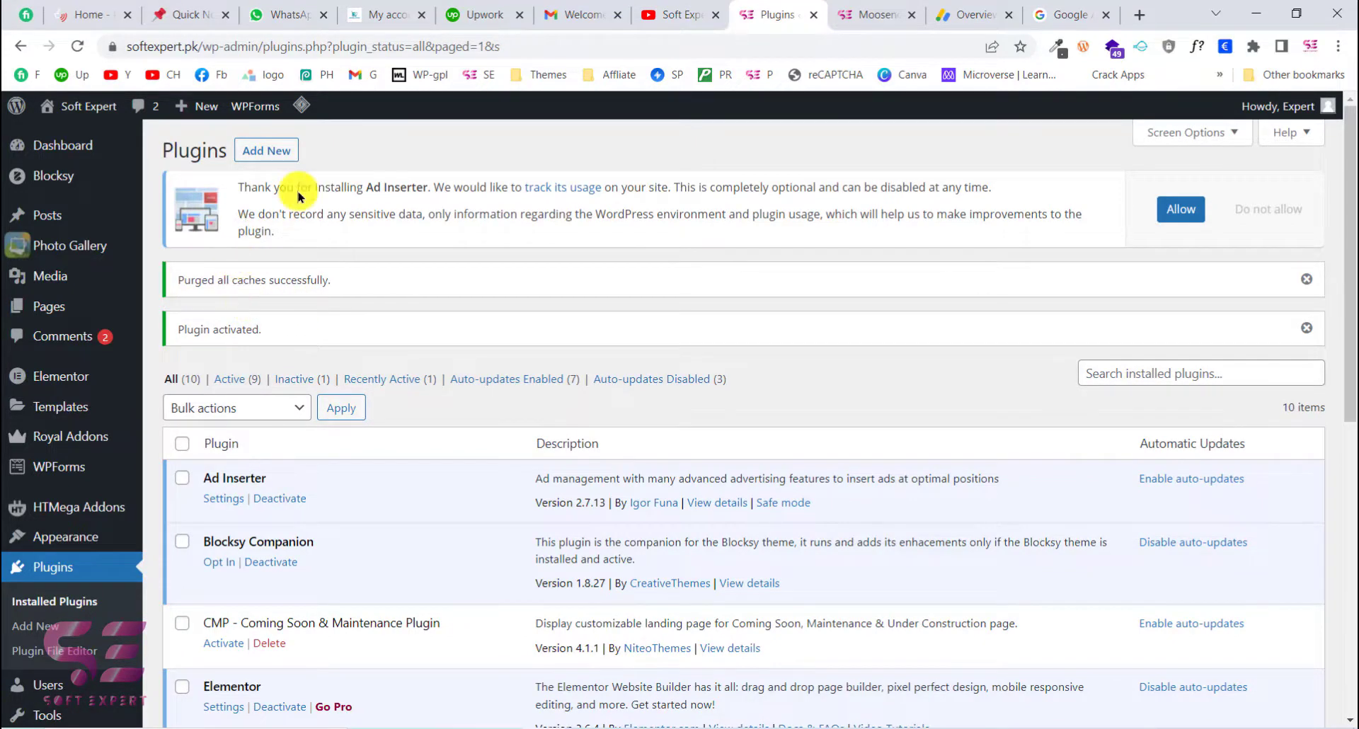
# Decline Ad Inserter's usage tracking prompt.
pyautogui.click(1279, 210)
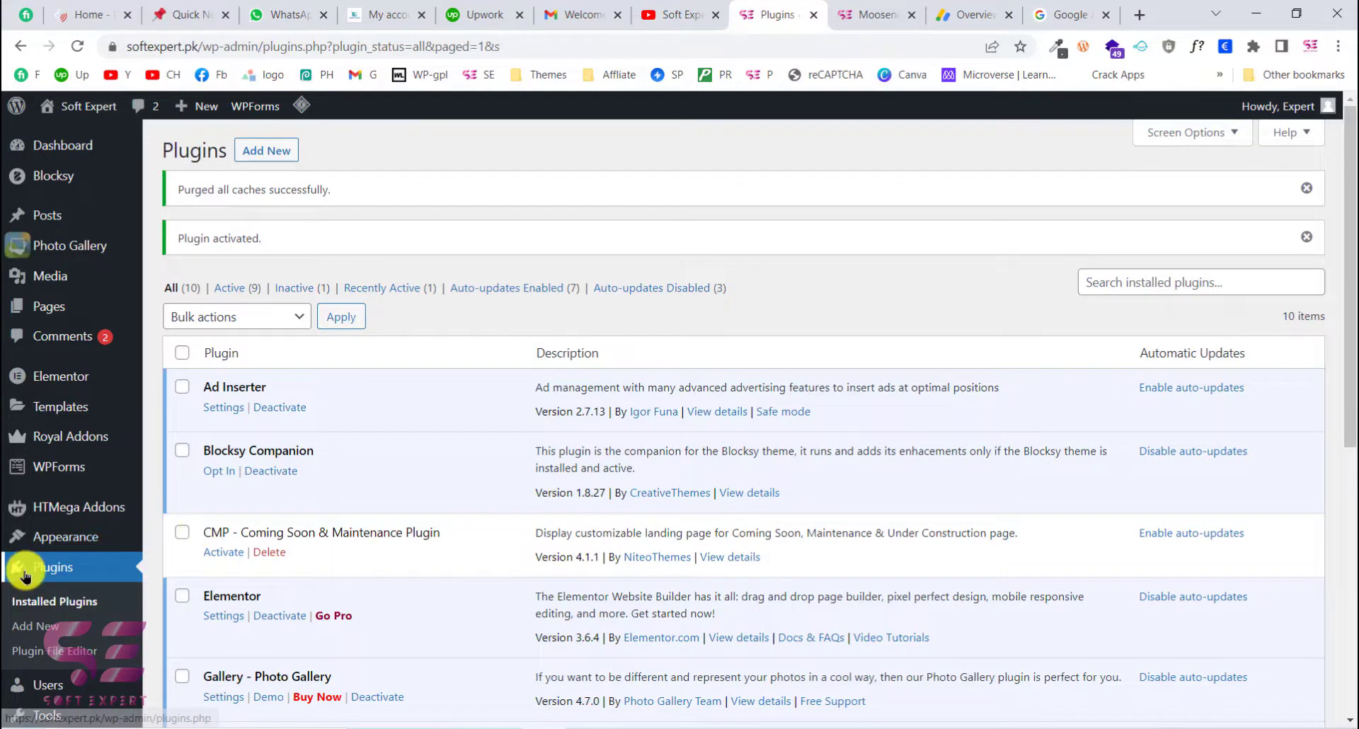
pyautogui.scroll(-1, 26, 576)
pyautogui.scroll(-3, 26, 577)
# Review the empty Block 1 in Ad Inserter settings, then return to the live Moosend post.
pyautogui.moveTo(56, 630)
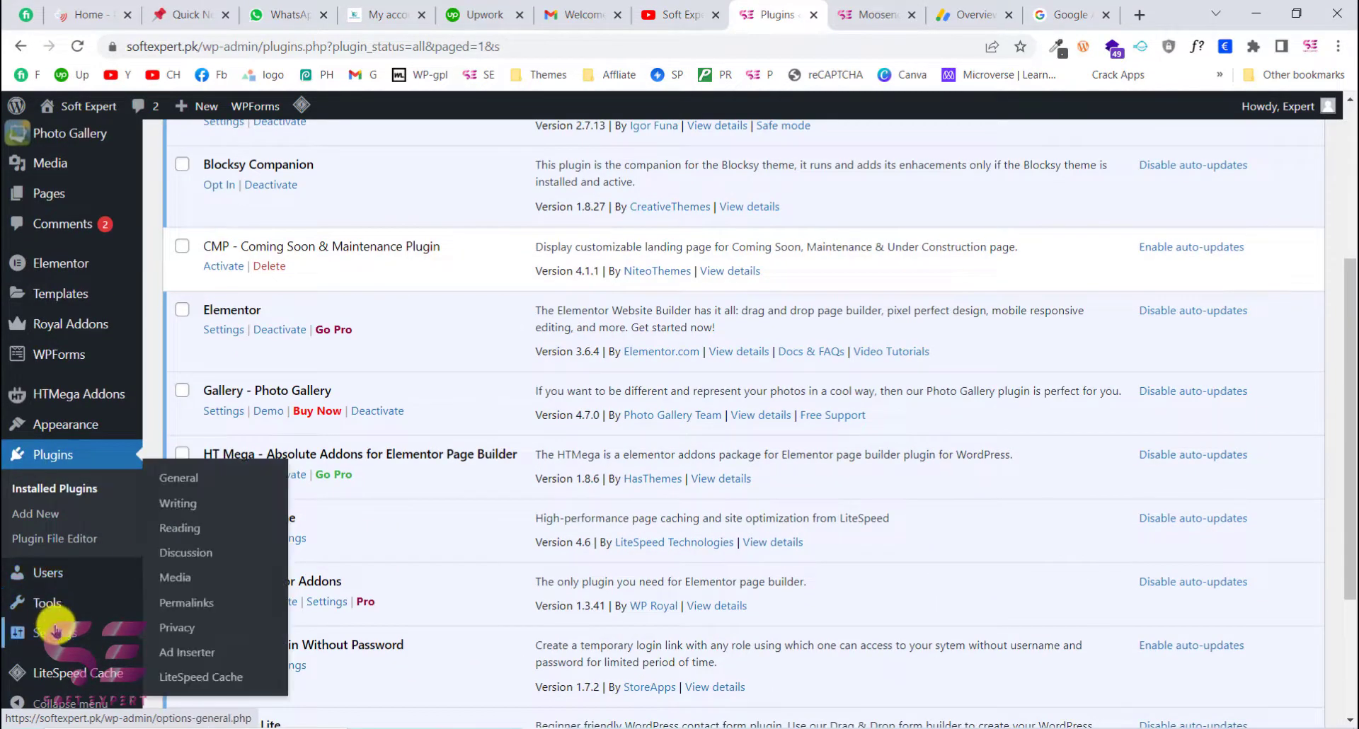
pyautogui.click(199, 654)
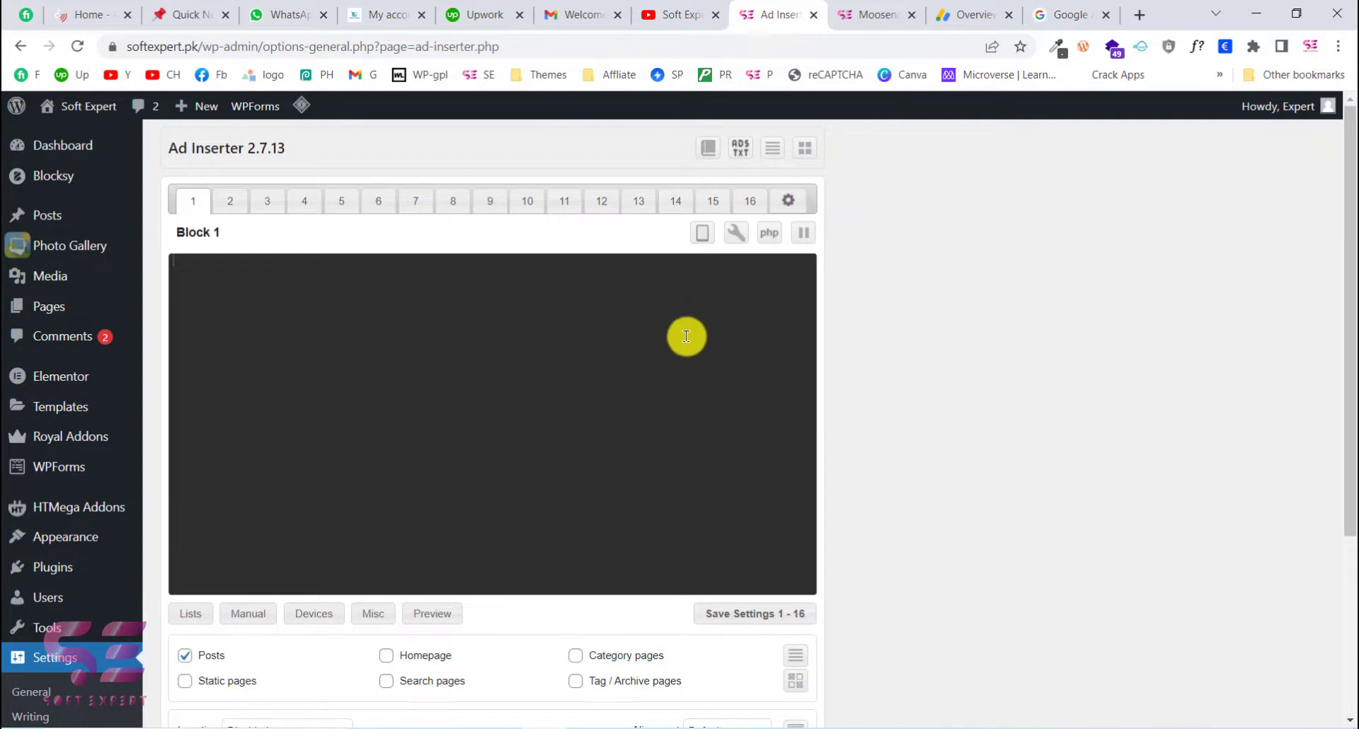
pyautogui.scroll(-3, 680, 404)
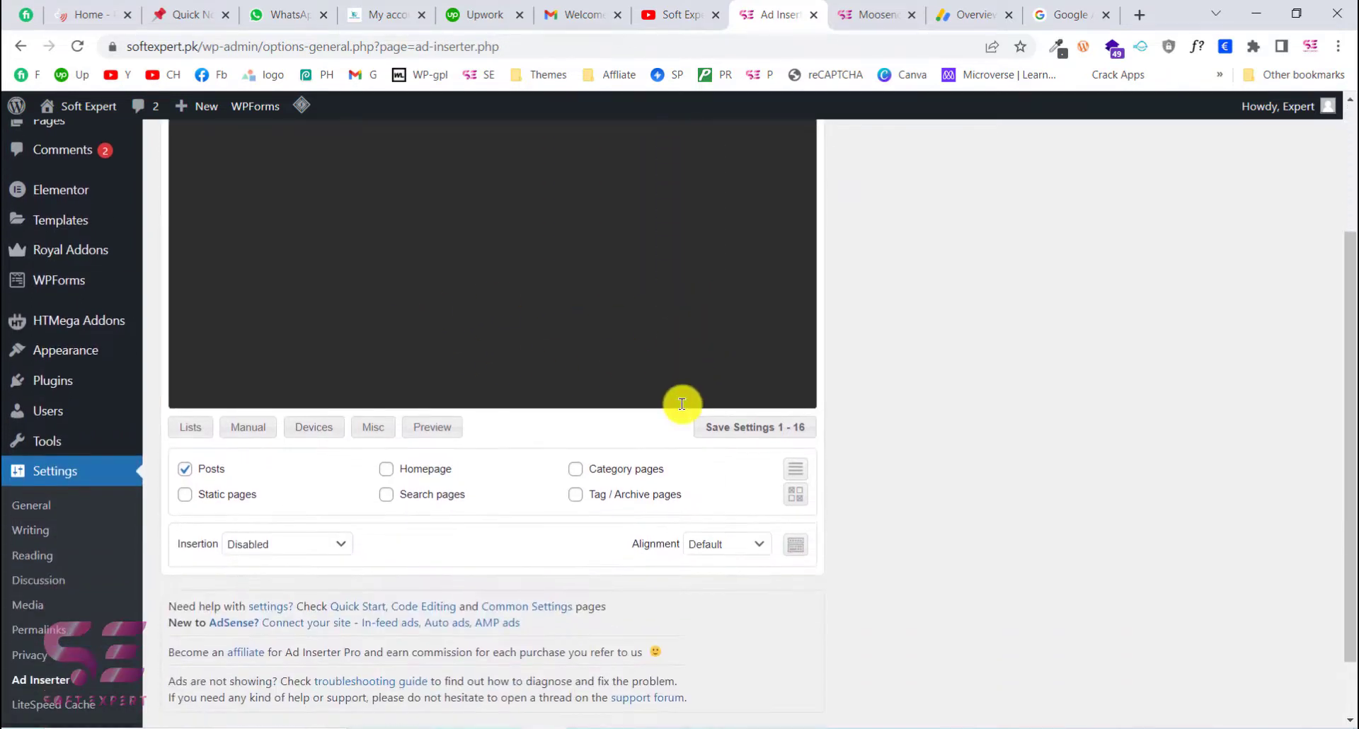
pyautogui.scroll(2, 681, 404)
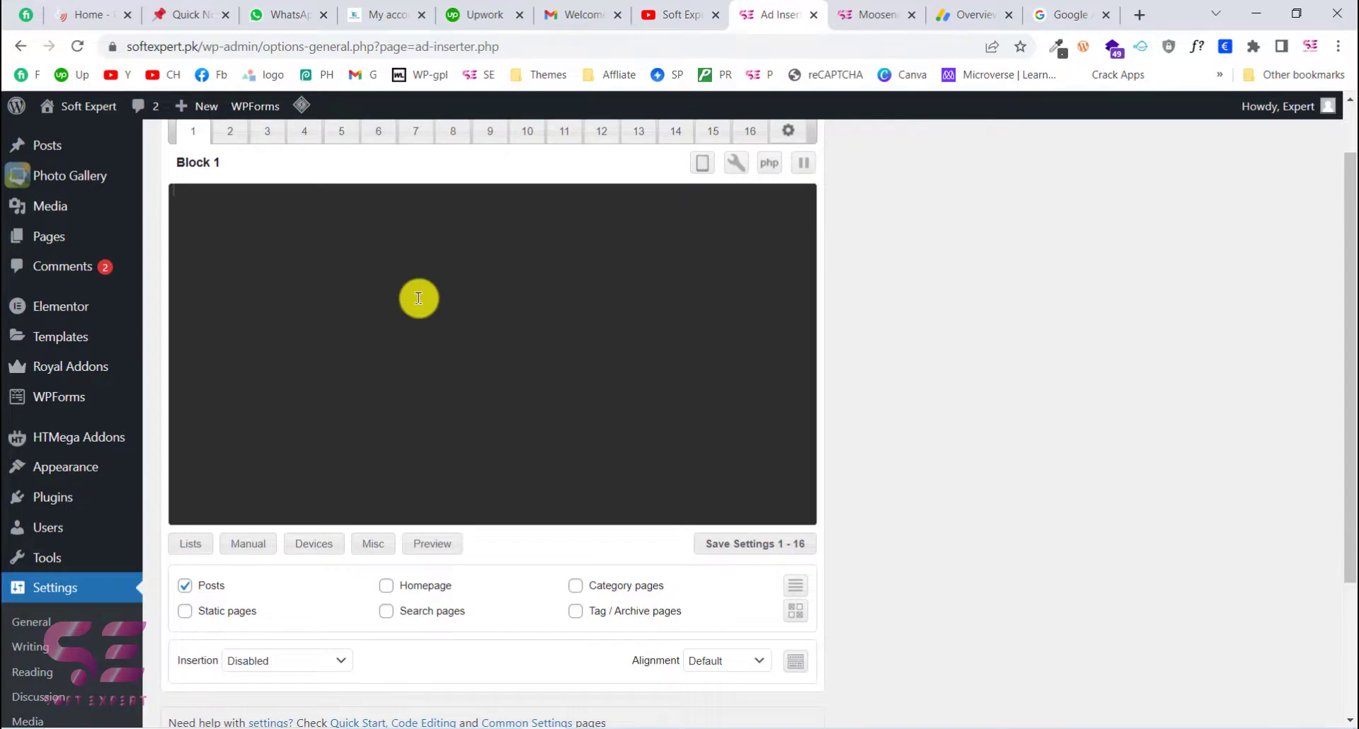
pyautogui.scroll(-2, 407, 322)
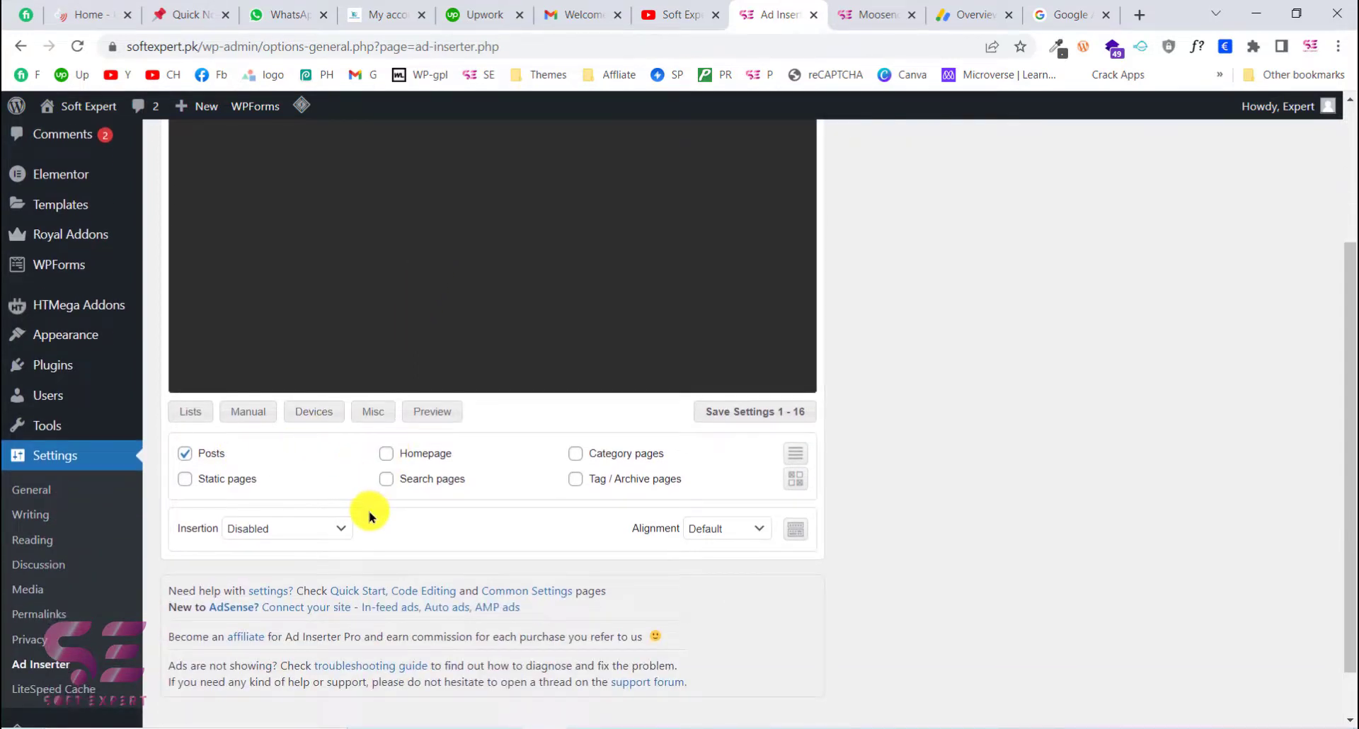
pyautogui.scroll(-1, 367, 516)
pyautogui.scroll(4, 367, 516)
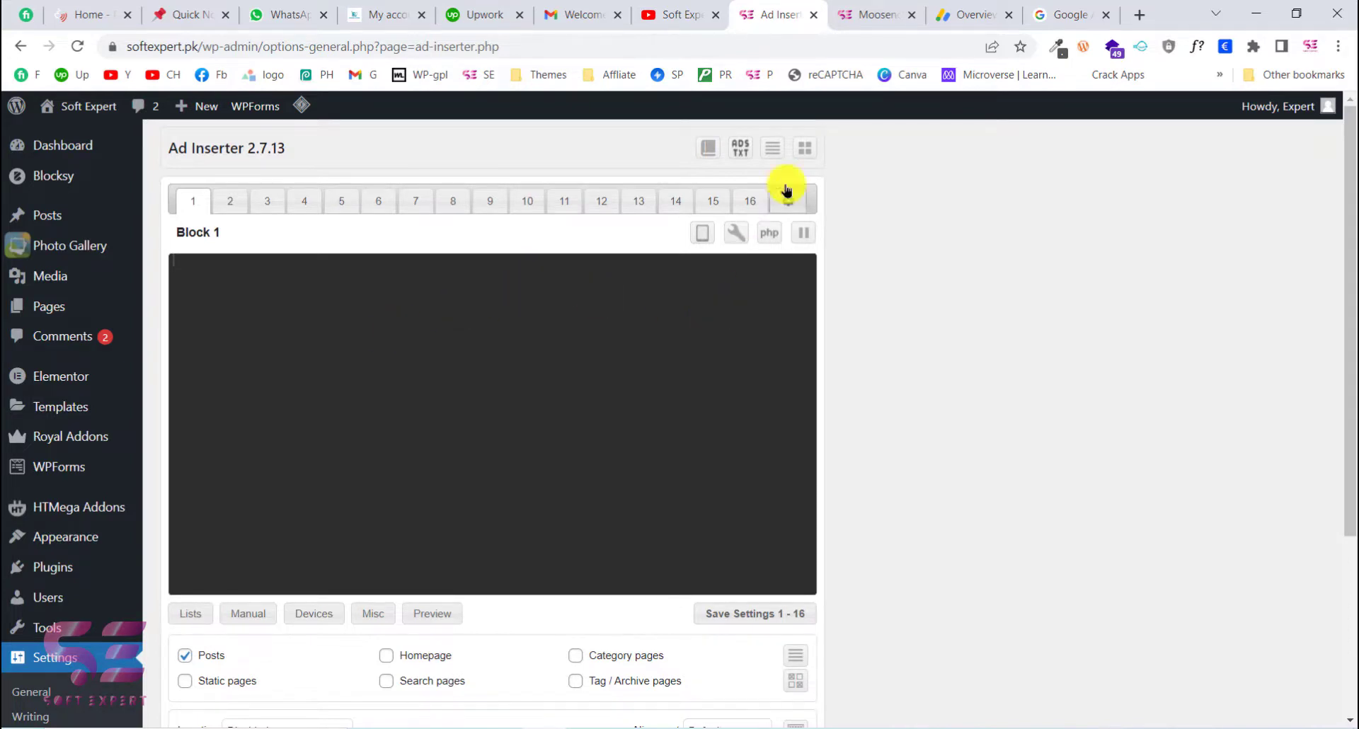
pyautogui.click(852, 11)
pyautogui.scroll(-1, 455, 358)
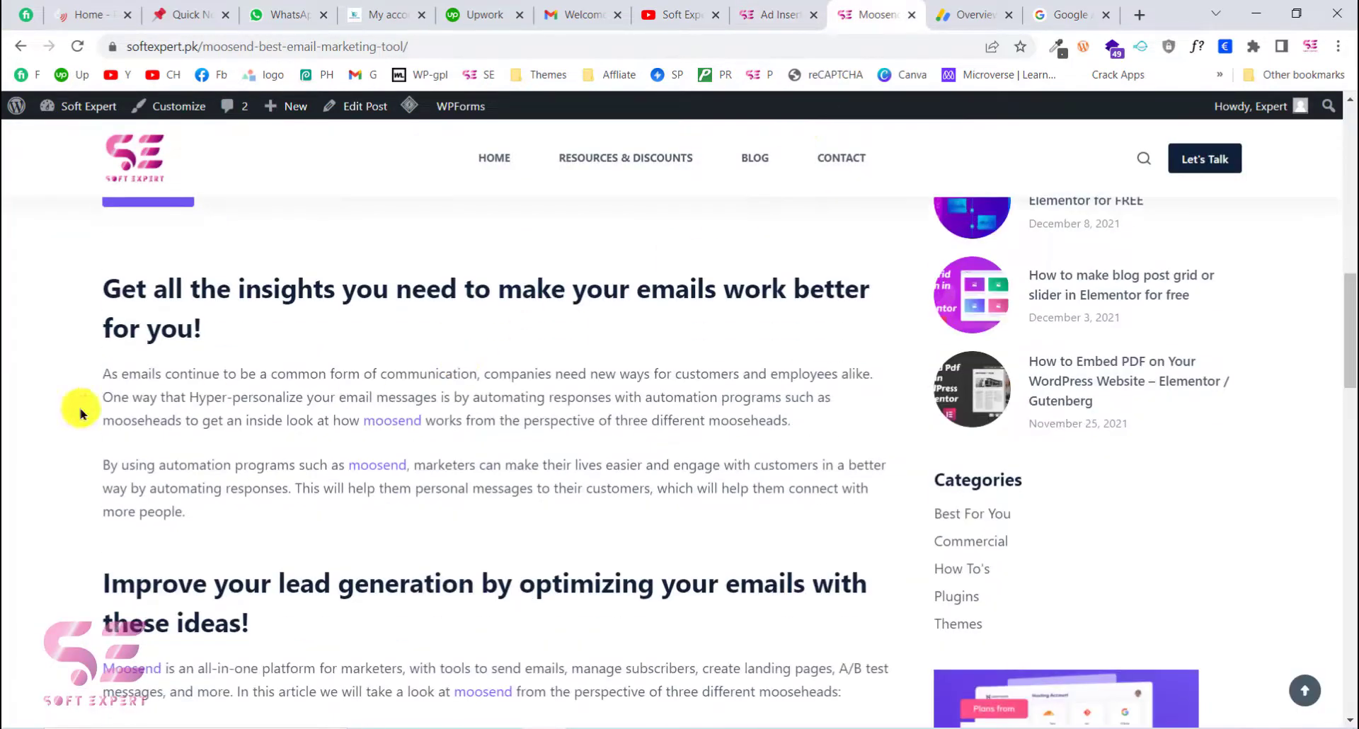
# Edit the SE article ad in-article unit, preview it wider, and save to reveal its code.
pyautogui.click(970, 7)
pyautogui.press('Escape')
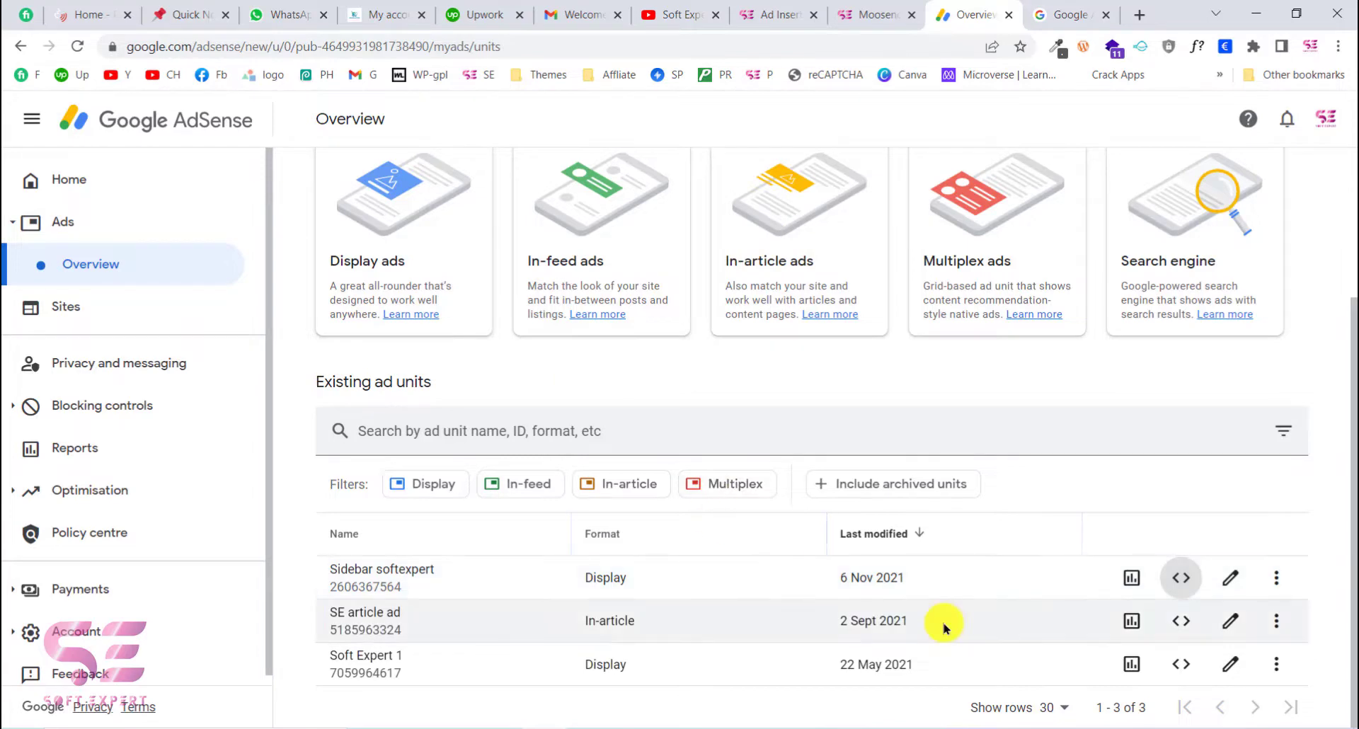
pyautogui.click(1228, 620)
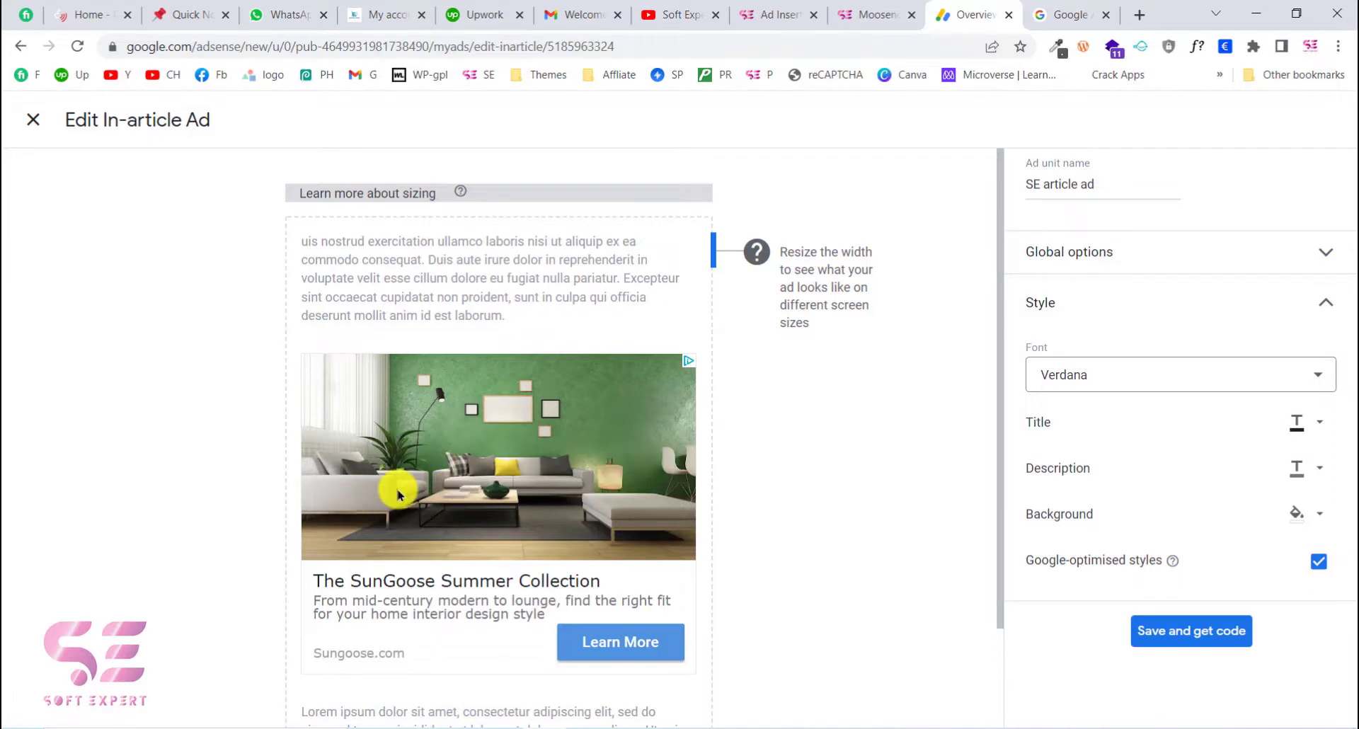
pyautogui.moveTo(715, 249); pyautogui.dragTo(971, 239)
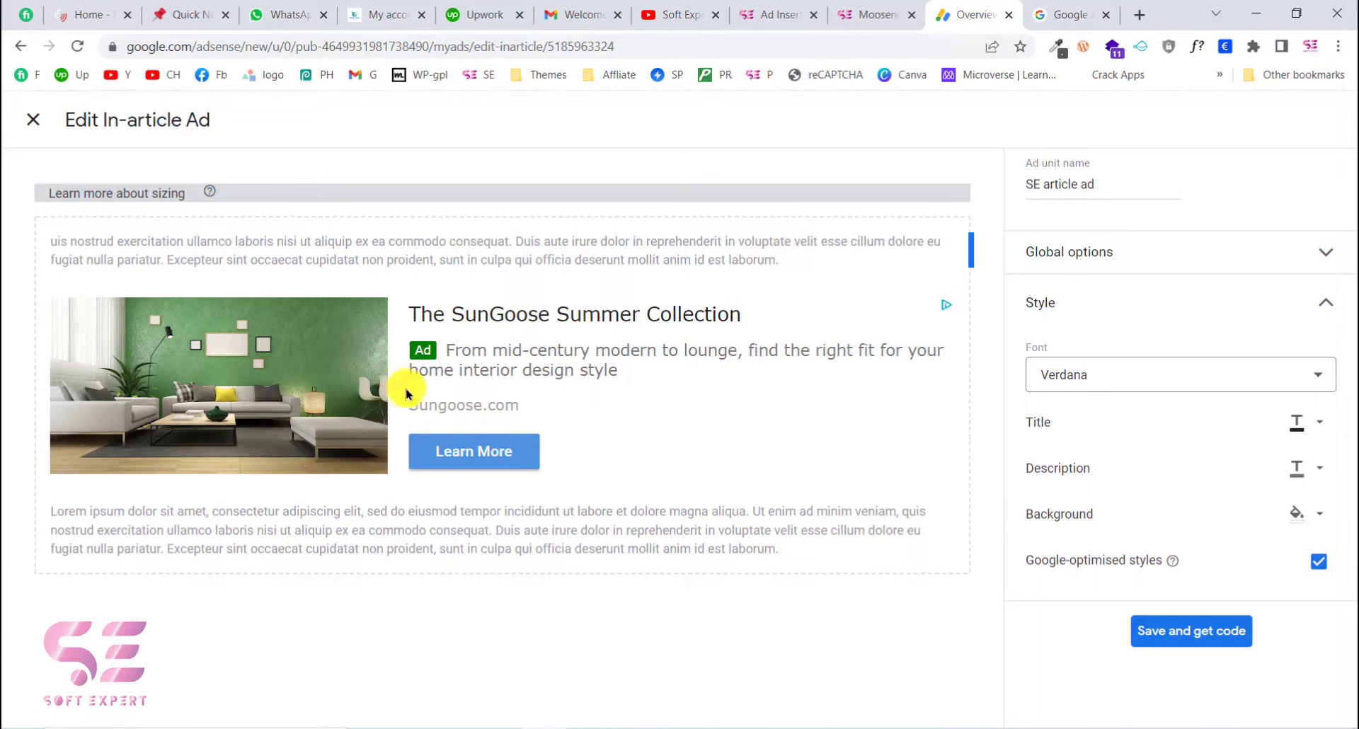
pyautogui.click(1183, 637)
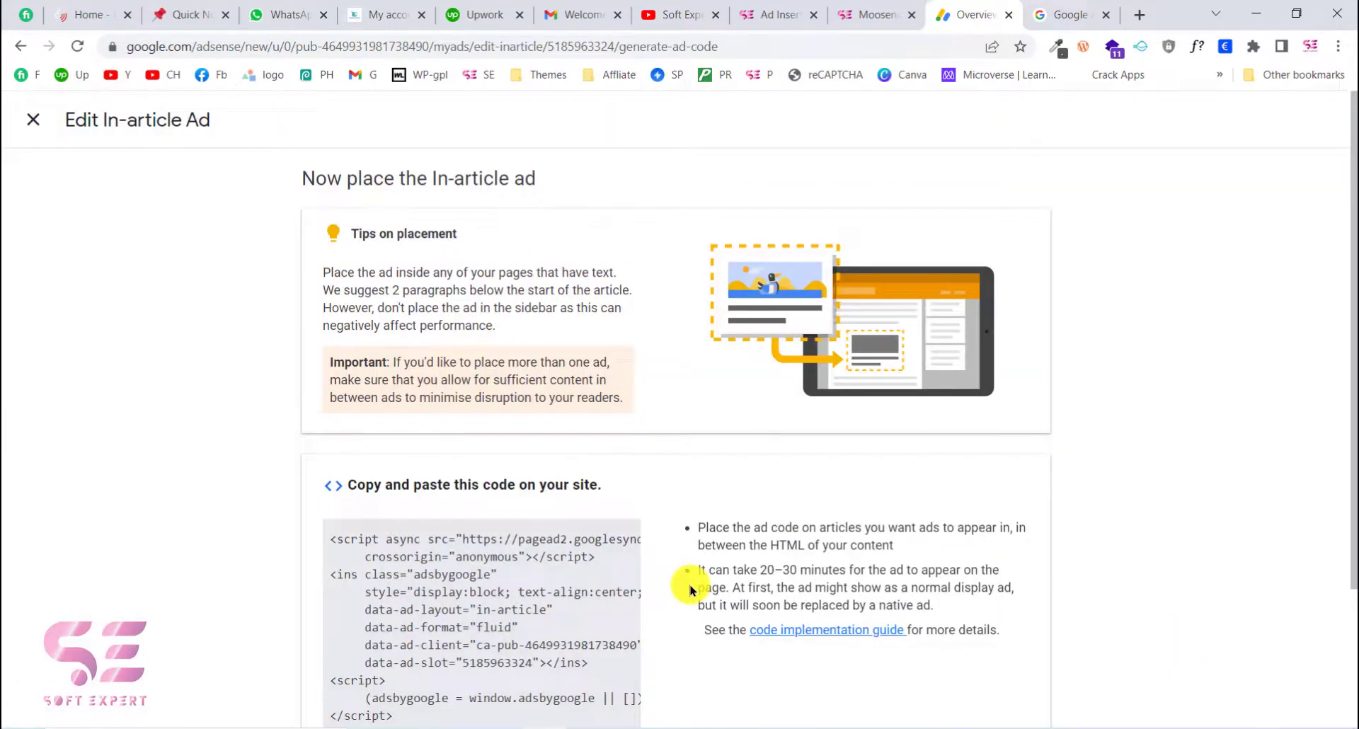
pyautogui.scroll(-2, 698, 586)
pyautogui.scroll(-1, 499, 464)
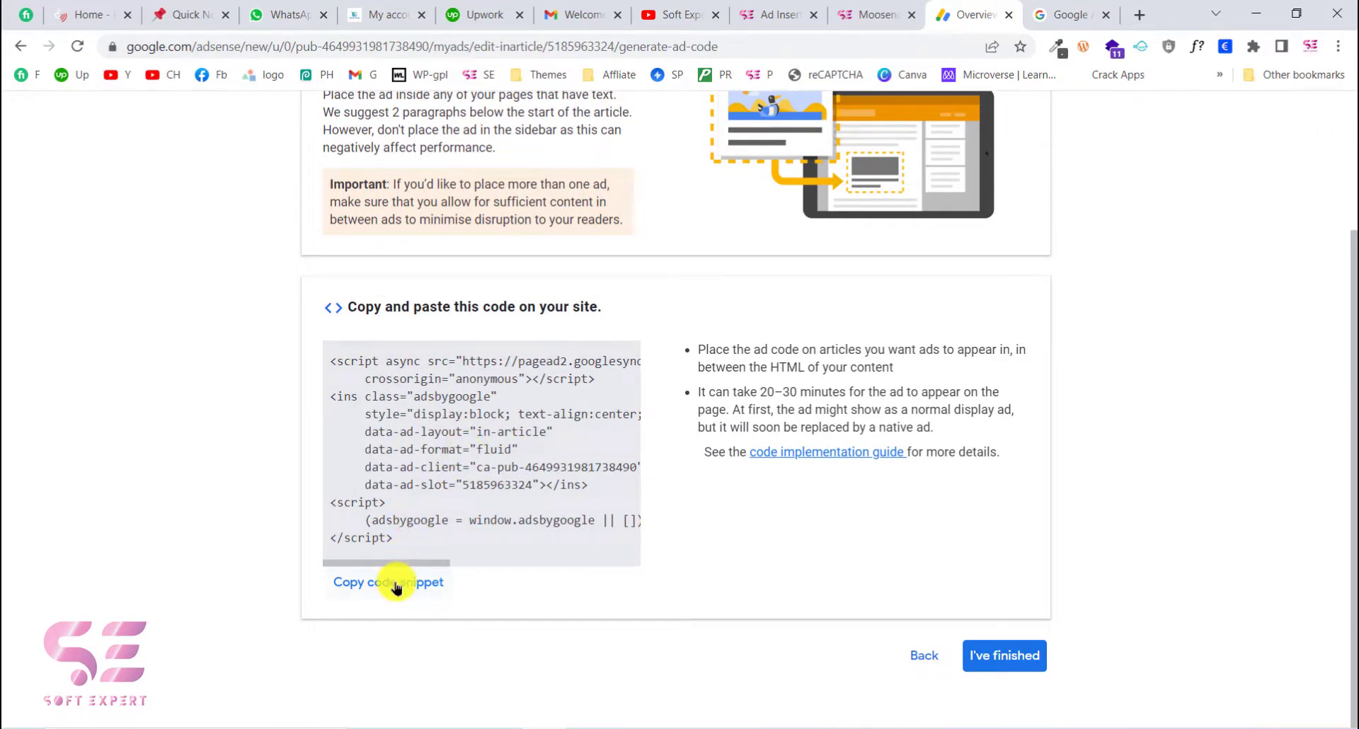
# Paste the in-article AdSense code into Ad Inserter Block 1 with Posts enabled.
pyautogui.click(775, 14)
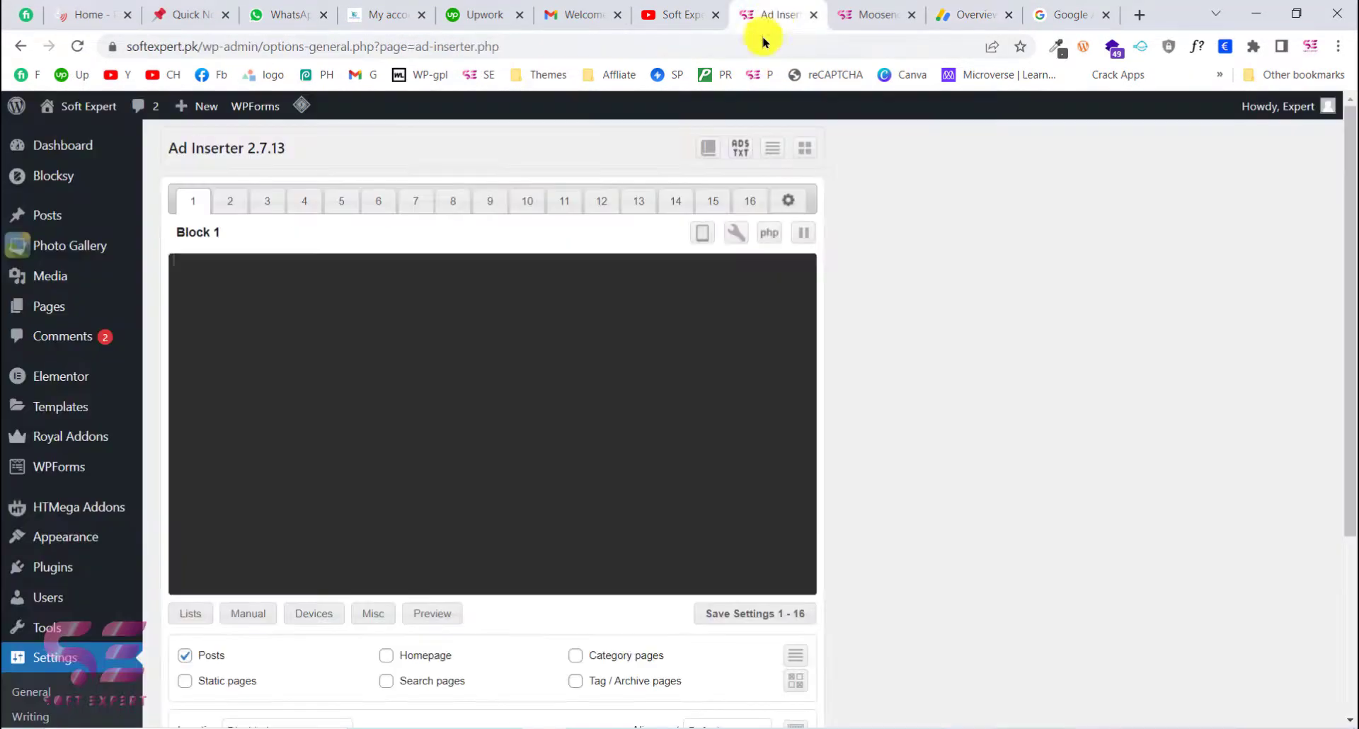
pyautogui.rightClick(447, 318)
pyautogui.click(506, 452)
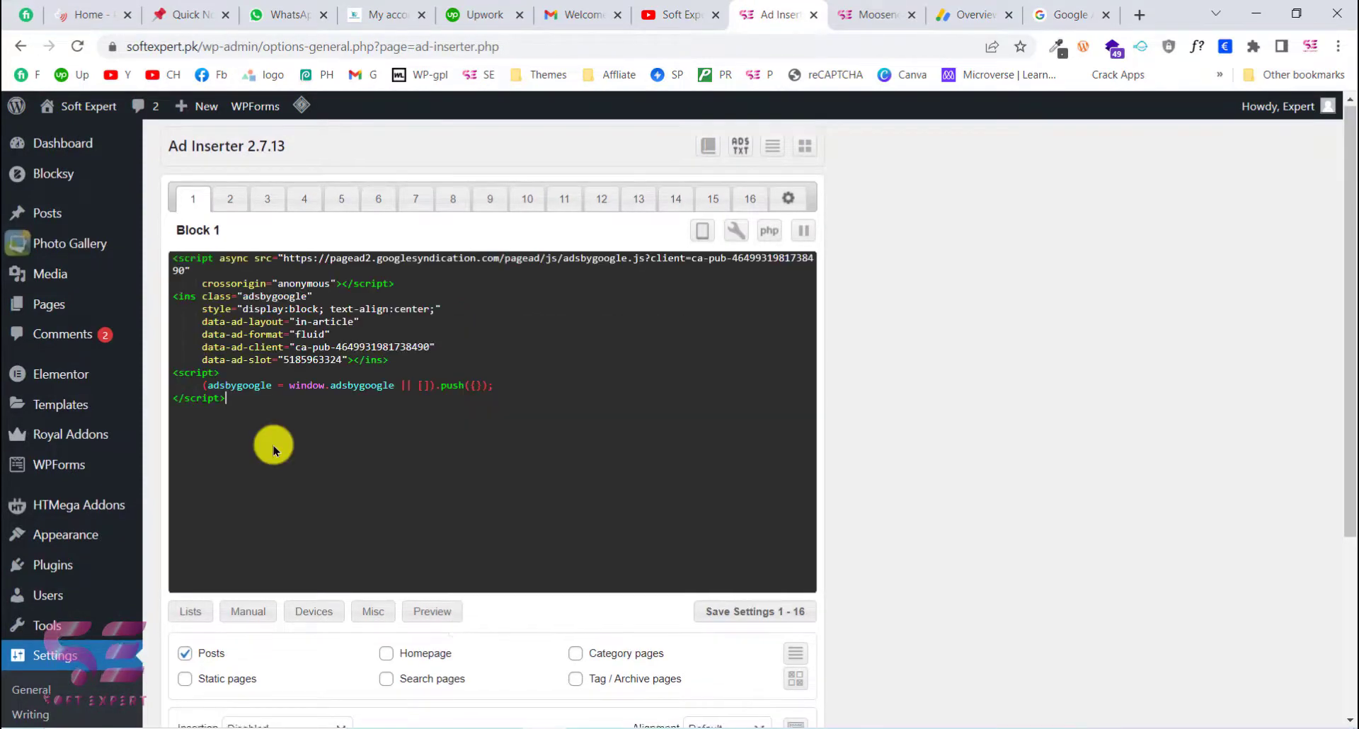
pyautogui.scroll(-4, 273, 450)
pyautogui.click(190, 402)
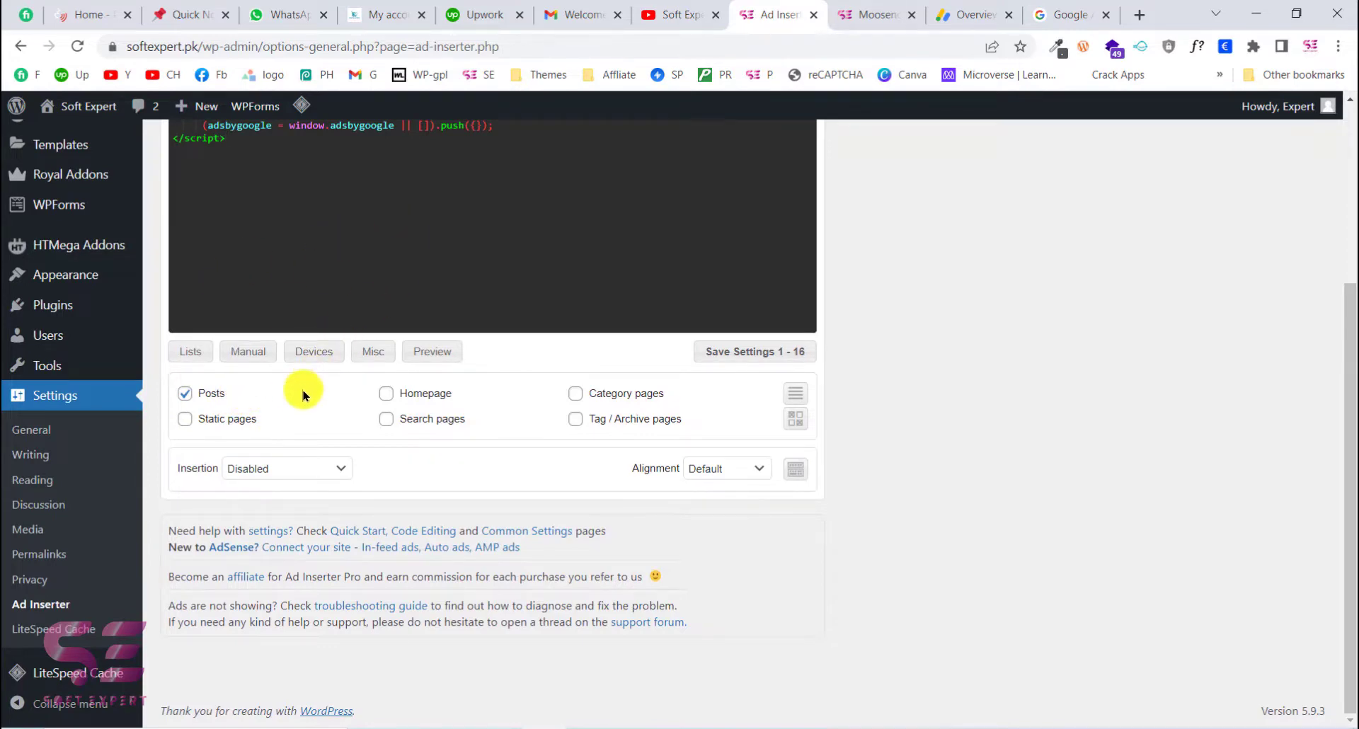
pyautogui.click(181, 403)
pyautogui.click(227, 158)
# Set Block 1 insertion to After paragraph 2 with Center alignment.
pyautogui.click(289, 464)
pyautogui.click(291, 464)
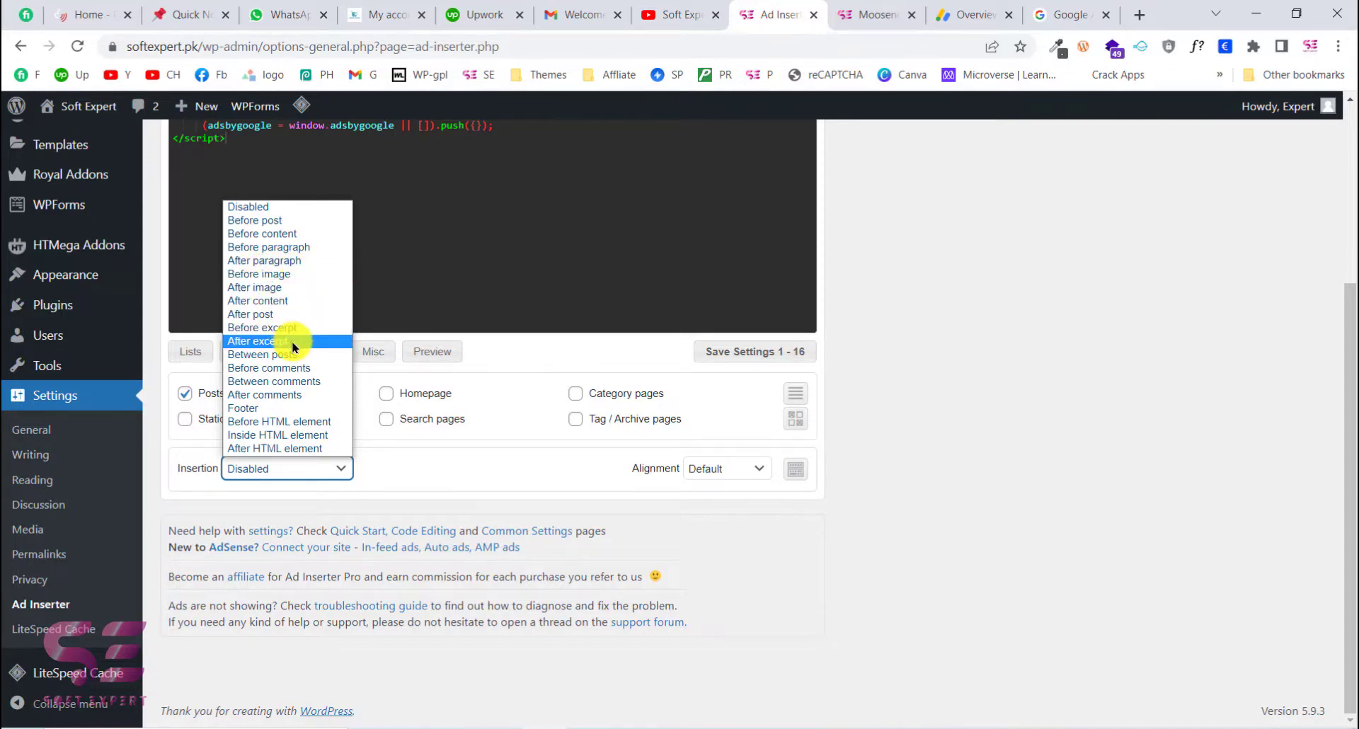
pyautogui.click(246, 264)
pyautogui.click(398, 468)
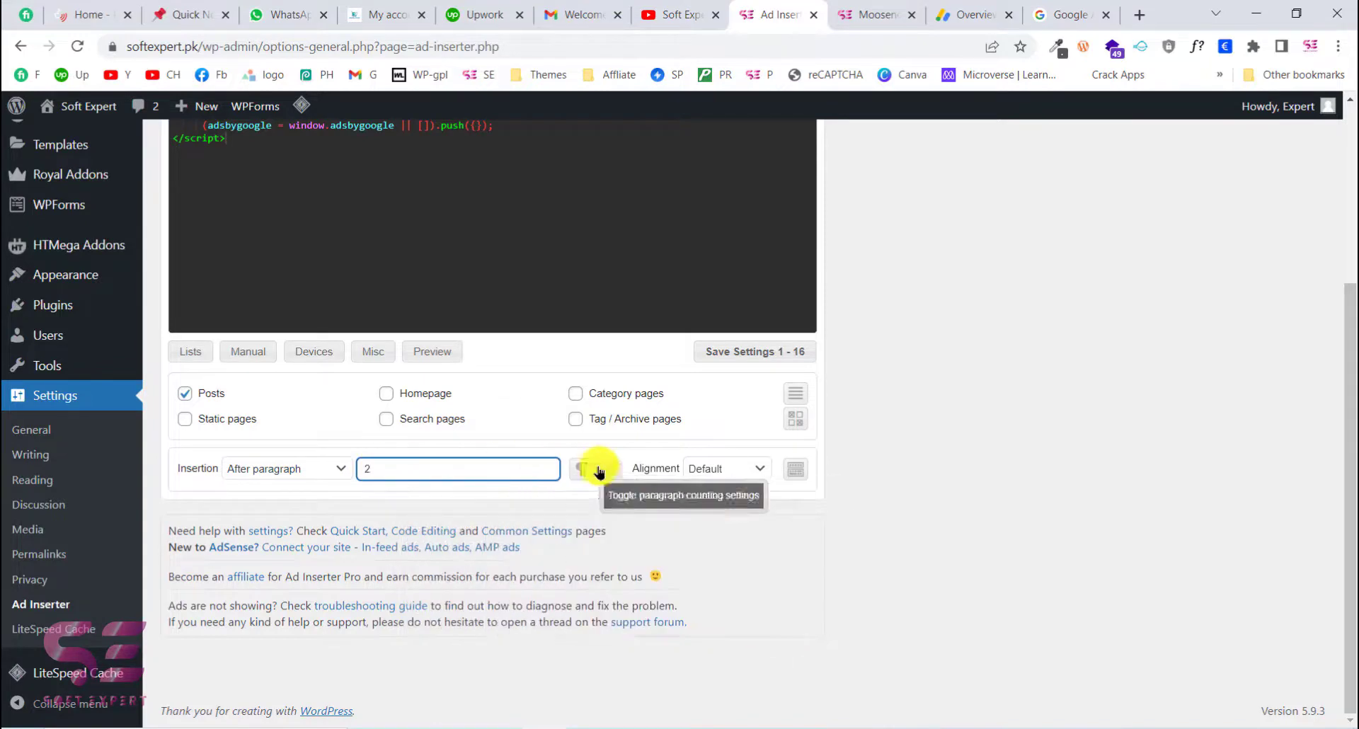
pyautogui.click(722, 468)
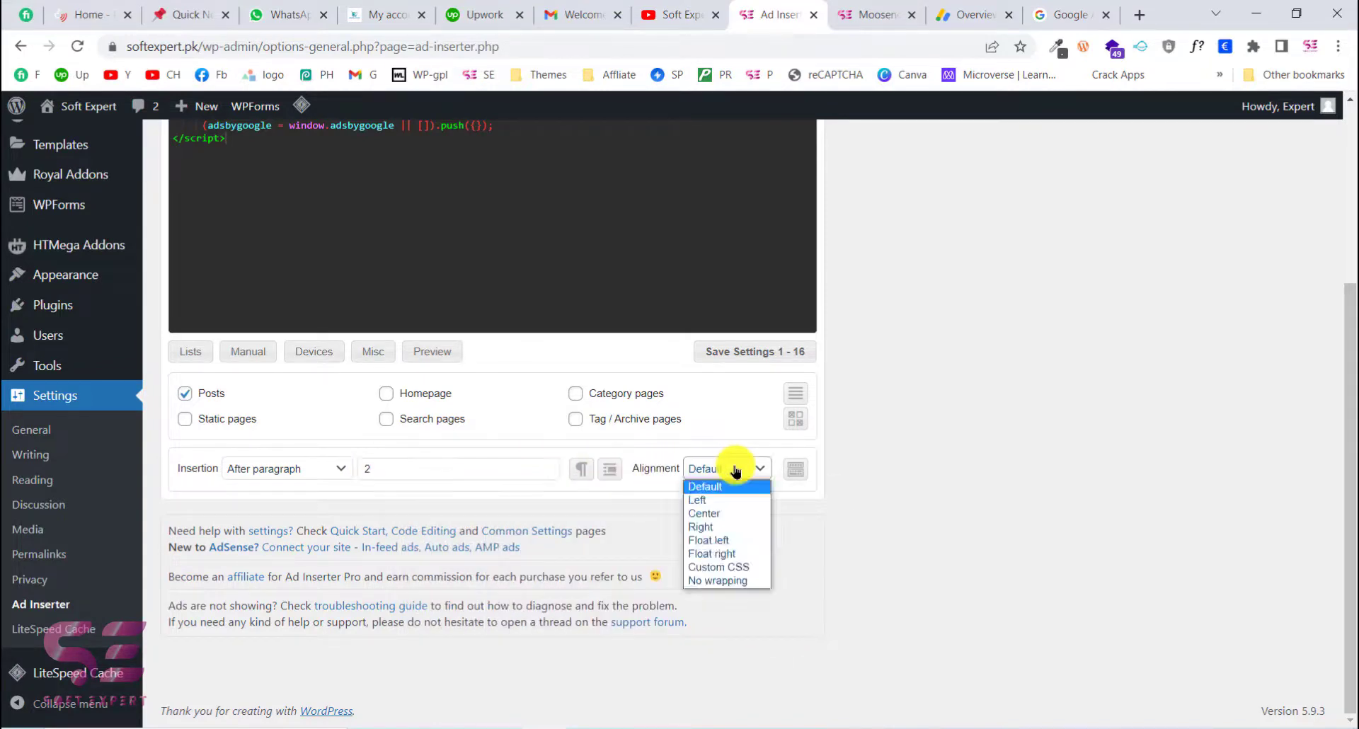
pyautogui.press('Escape')
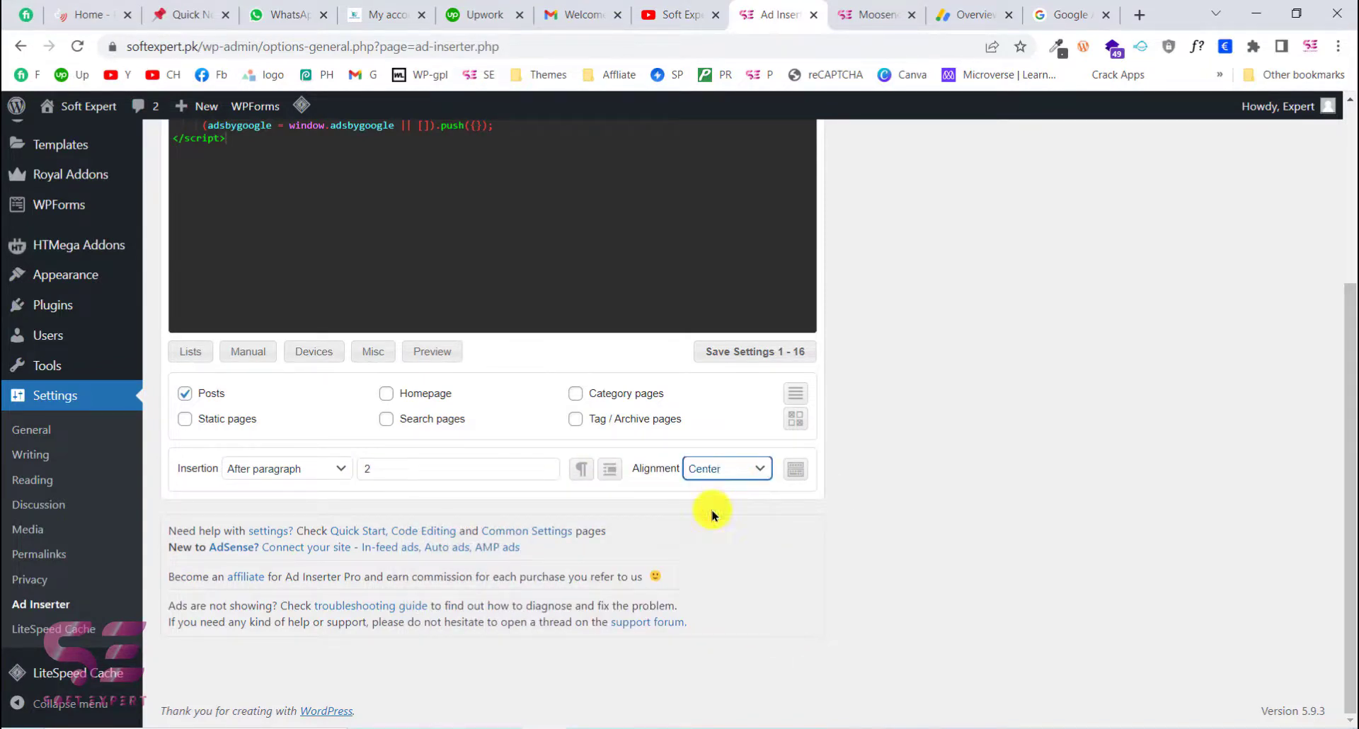
pyautogui.scroll(1, 711, 515)
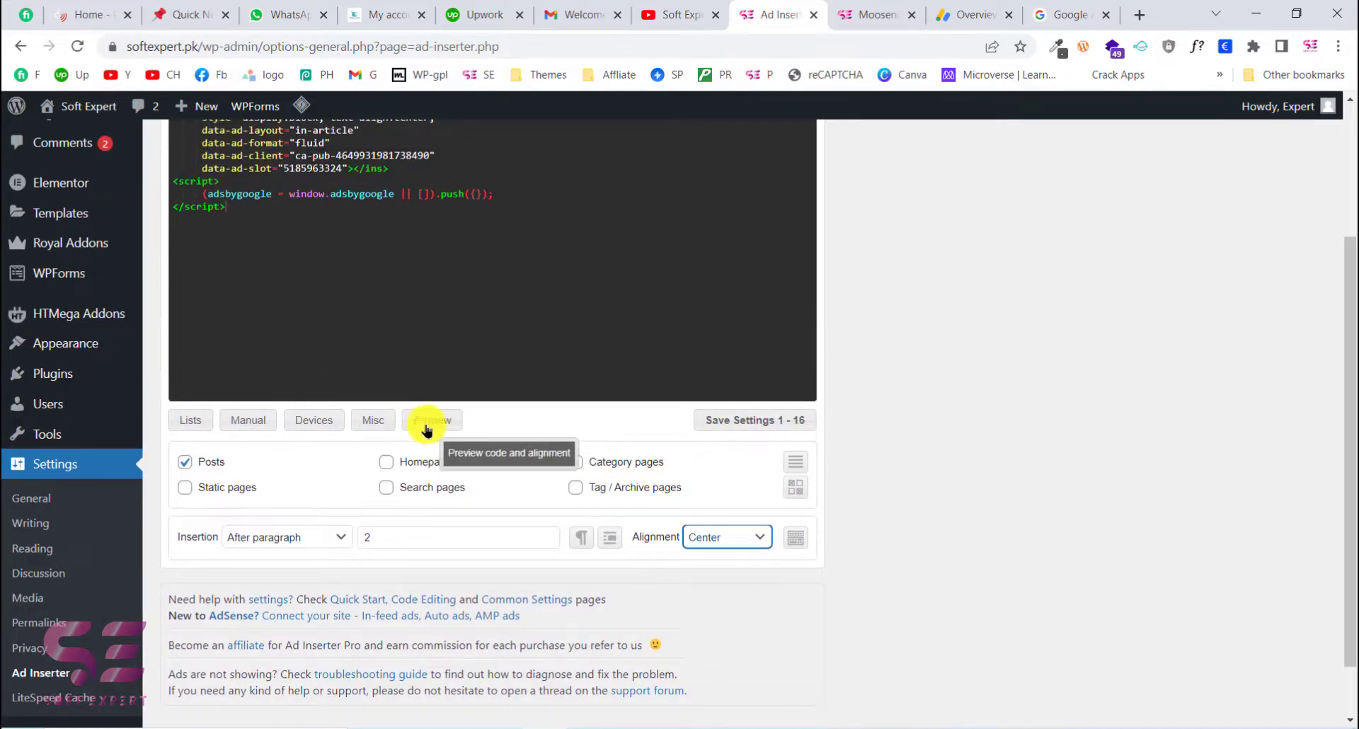
# Save the Ad Inserter settings and reload the Moosend post to find the ad space.
pyautogui.click(723, 425)
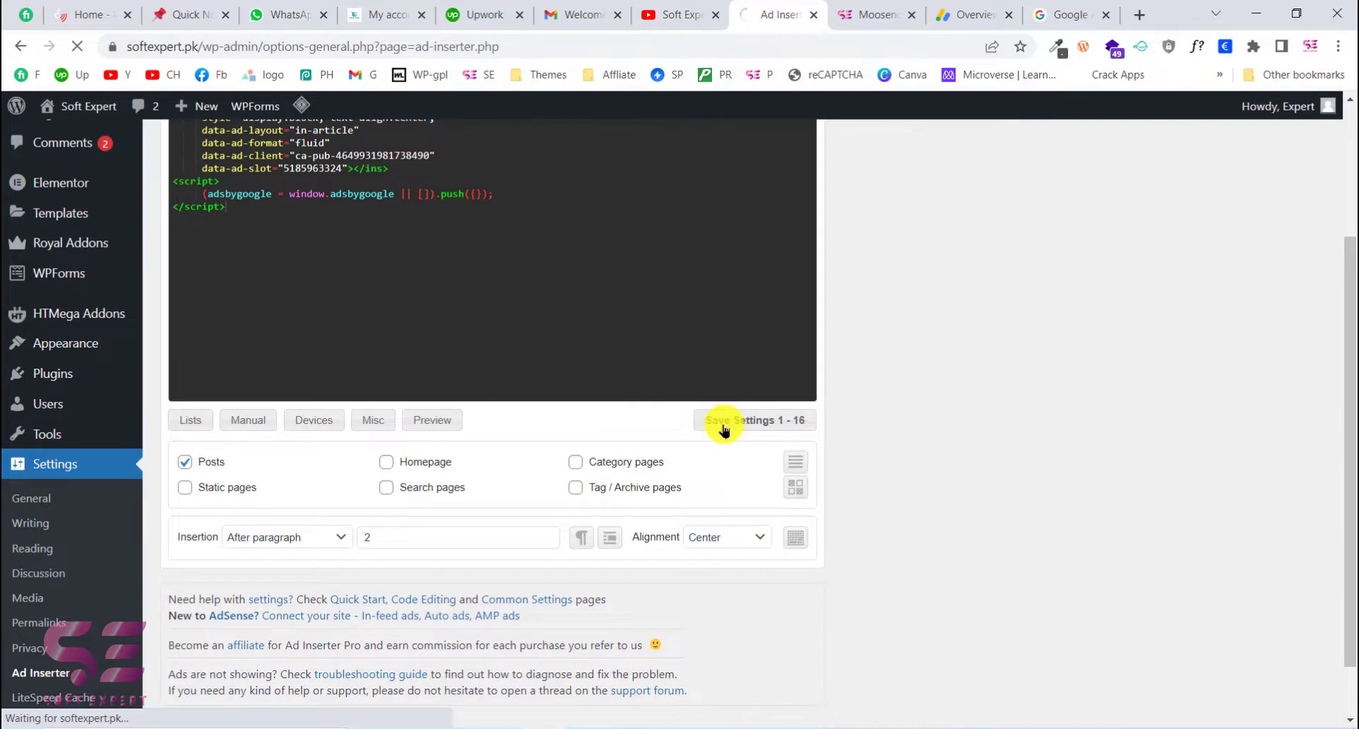
pyautogui.click(862, 10)
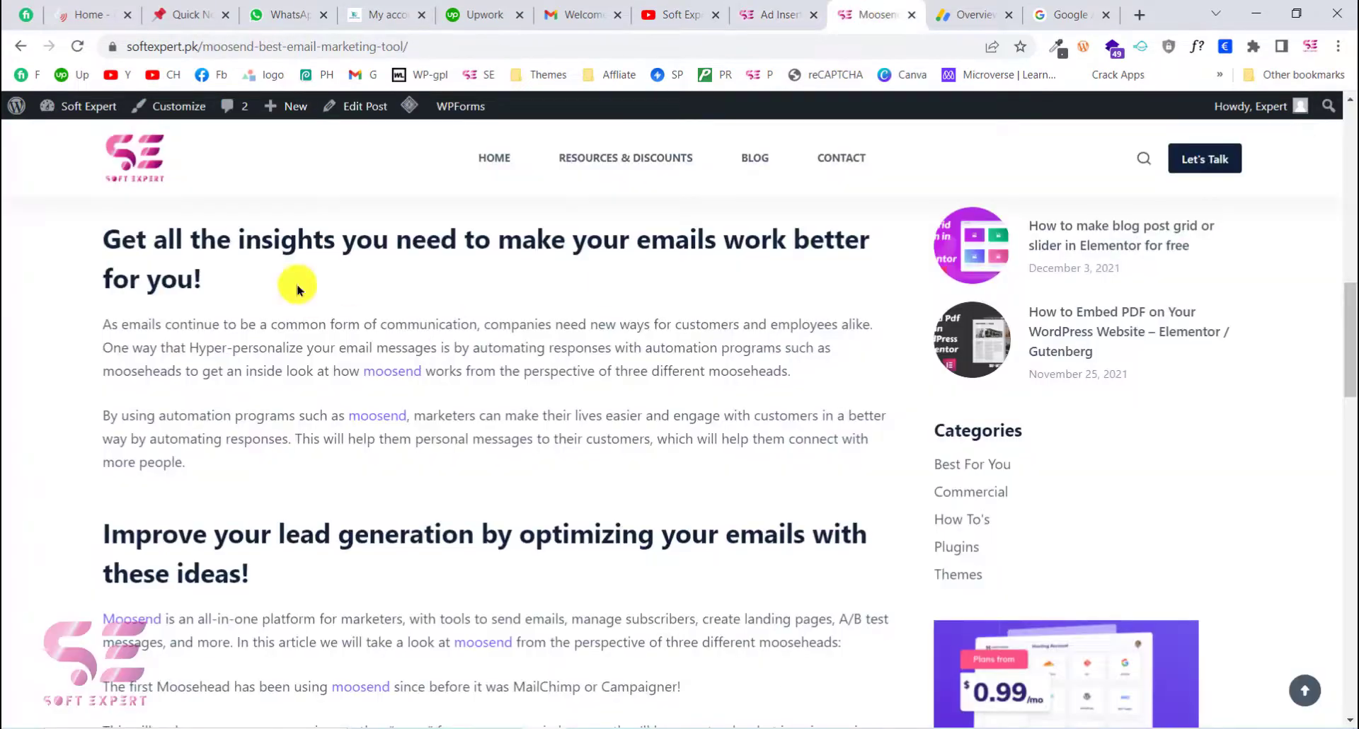
pyautogui.click(77, 46)
pyautogui.scroll(-6, 450, 550)
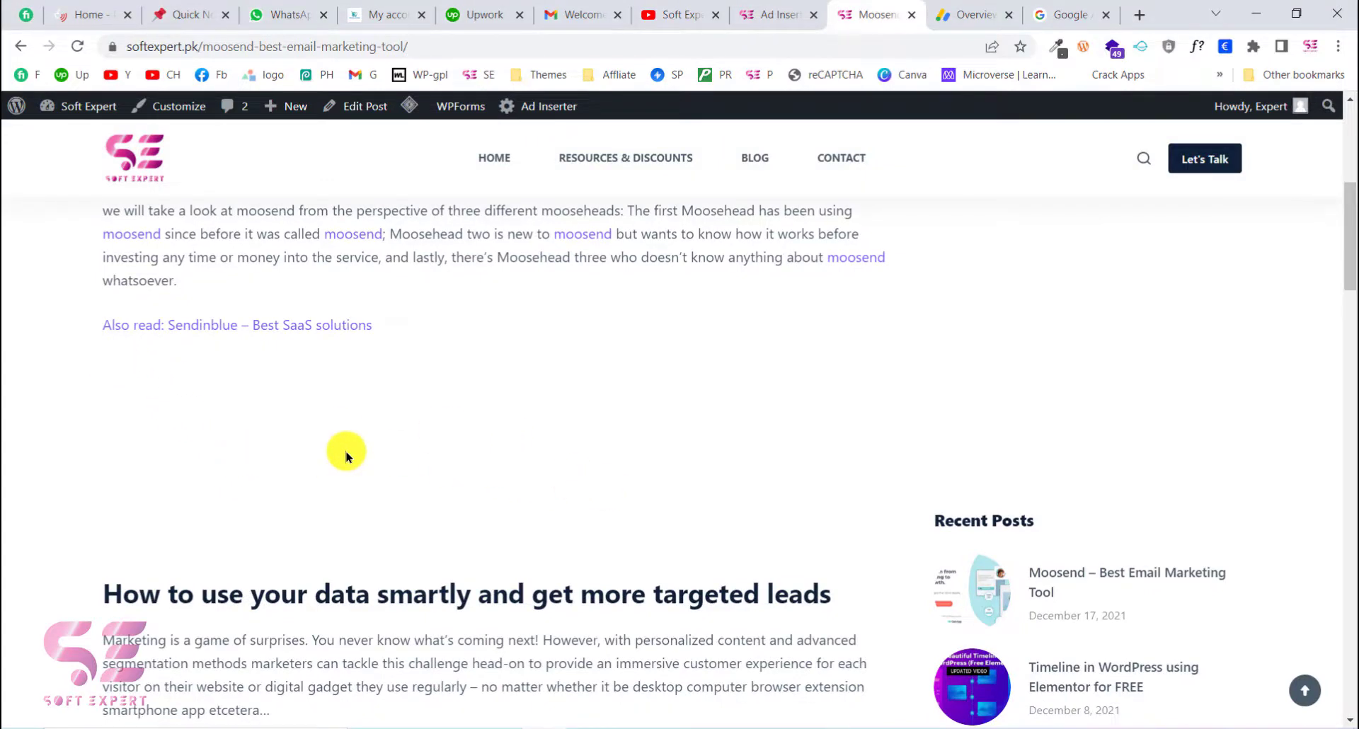
pyautogui.scroll(-1, 343, 452)
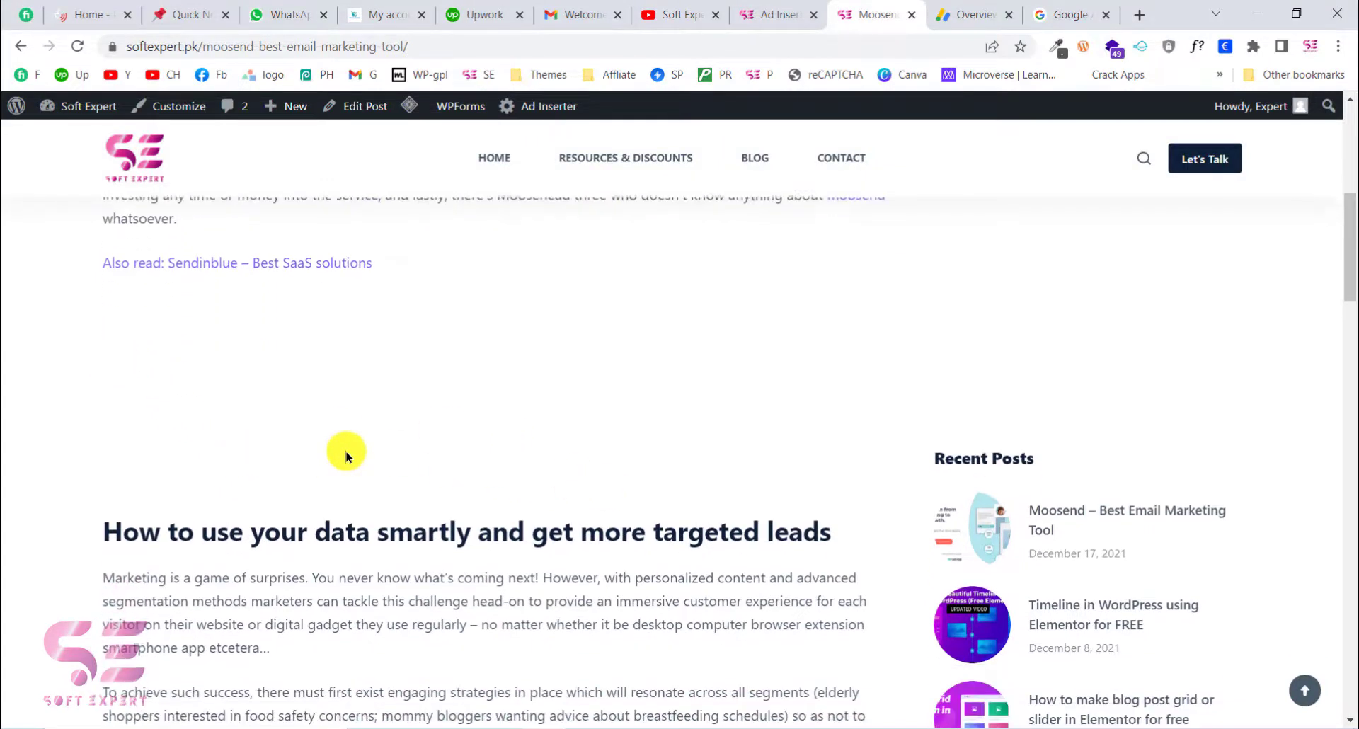
# Inspect the blank ad space to confirm the 890×200 ad frame.
pyautogui.rightClick(359, 374)
pyautogui.click(425, 710)
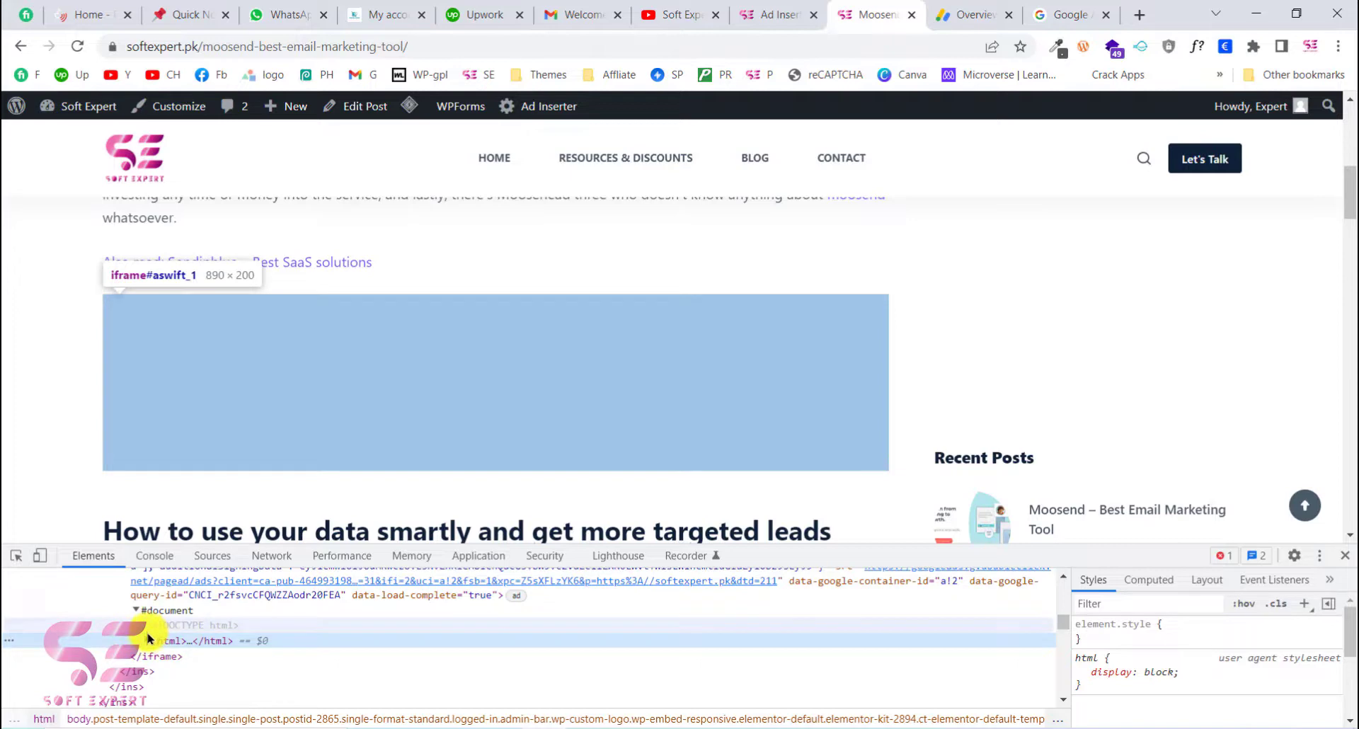
pyautogui.click(147, 641)
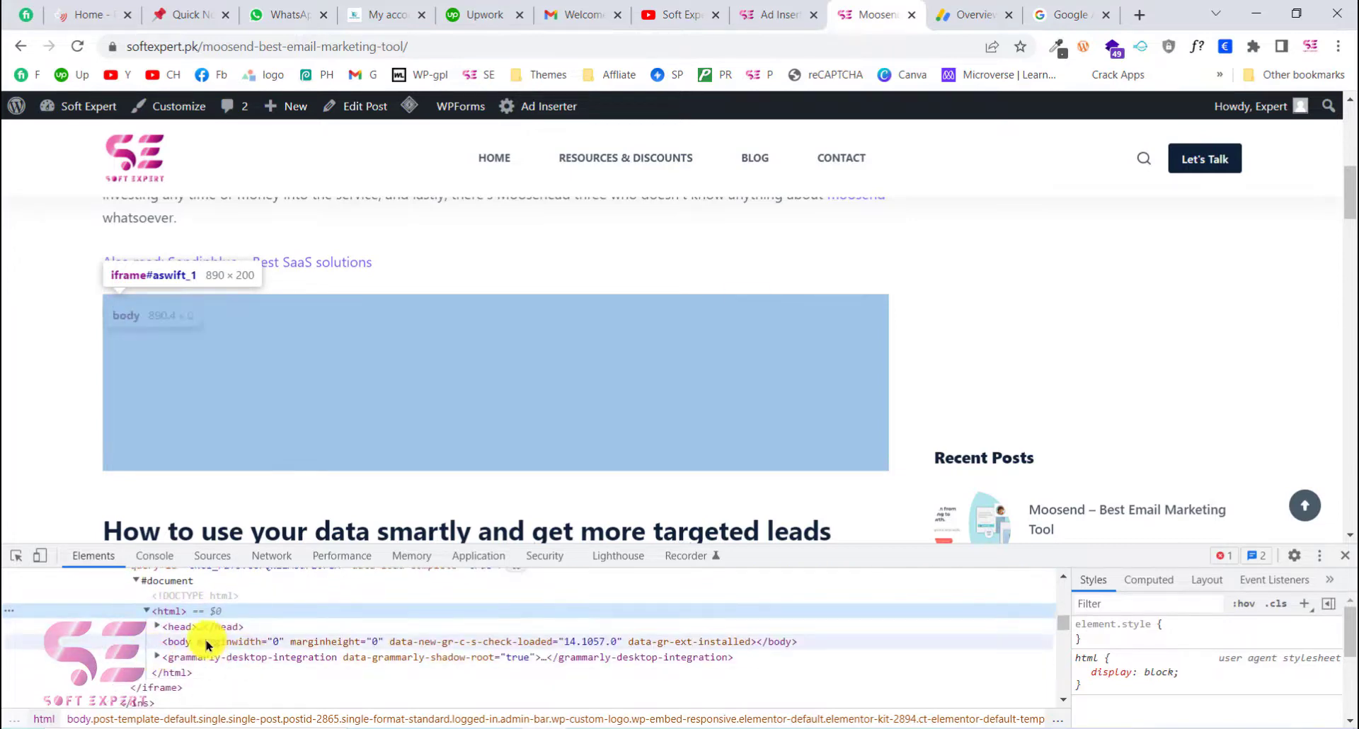
pyautogui.click(168, 646)
# Copy the Moosend post's URL and open a new Incognito window.
pyautogui.click(423, 37)
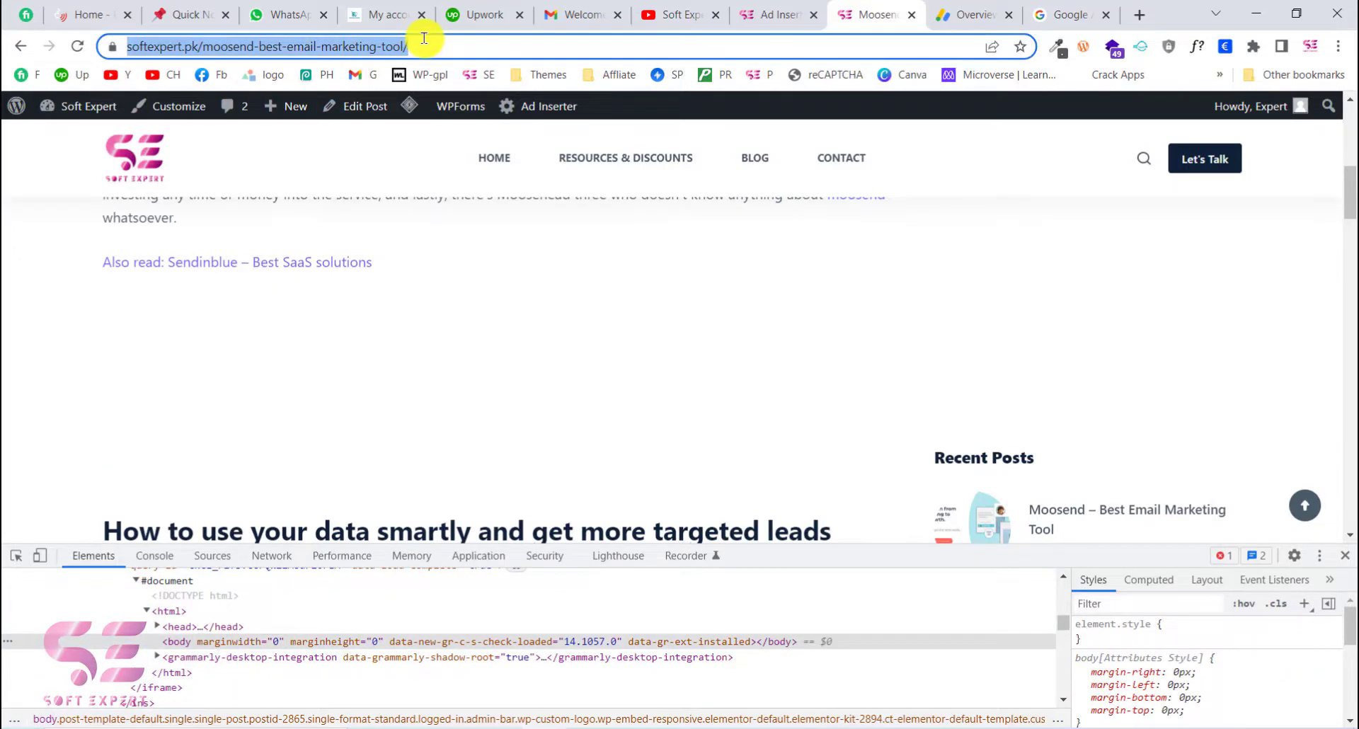
pyautogui.hotkey('ctrl', 'c')
pyautogui.hotkey('ctrl', 'shift', 'n')
# Load the Moosend post in Incognito, check its in-article and sidebar ads, then minimize the window.
pyautogui.hotkey('ctrl', 'v')
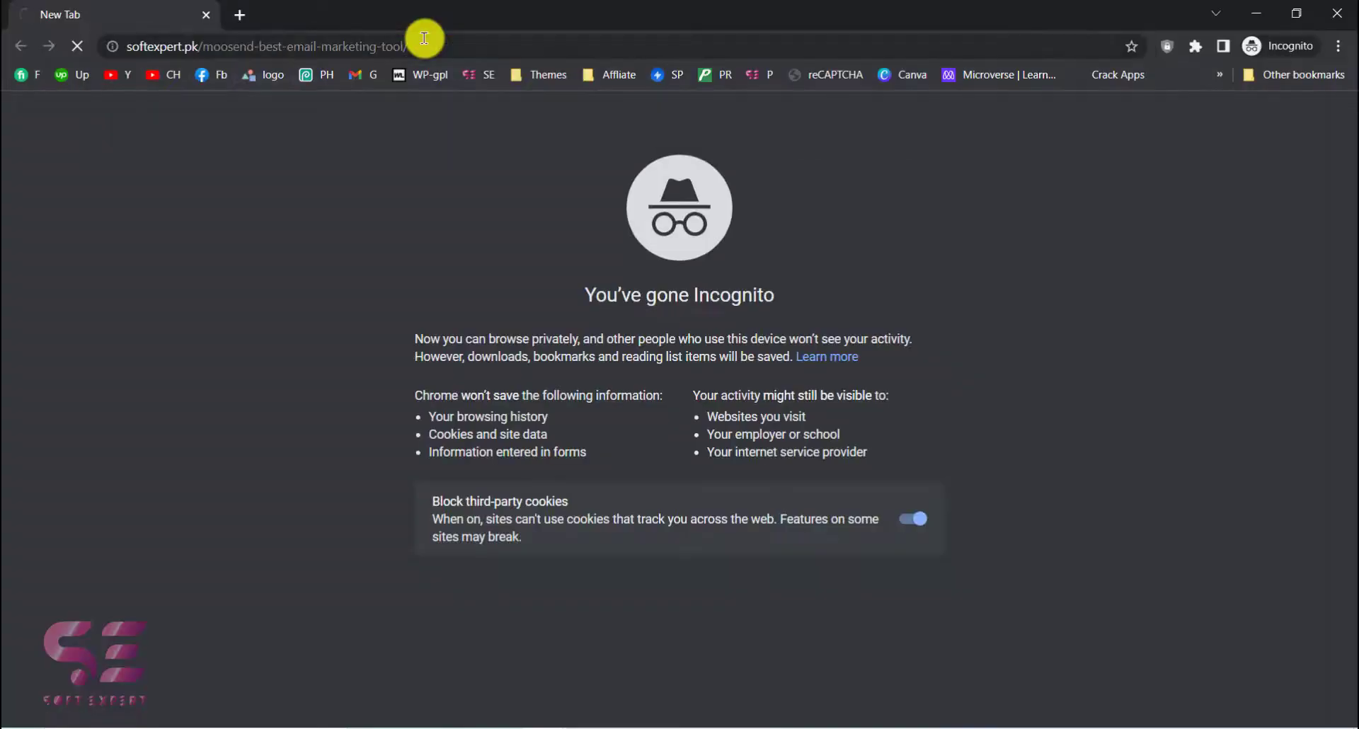
pyautogui.press('Return')
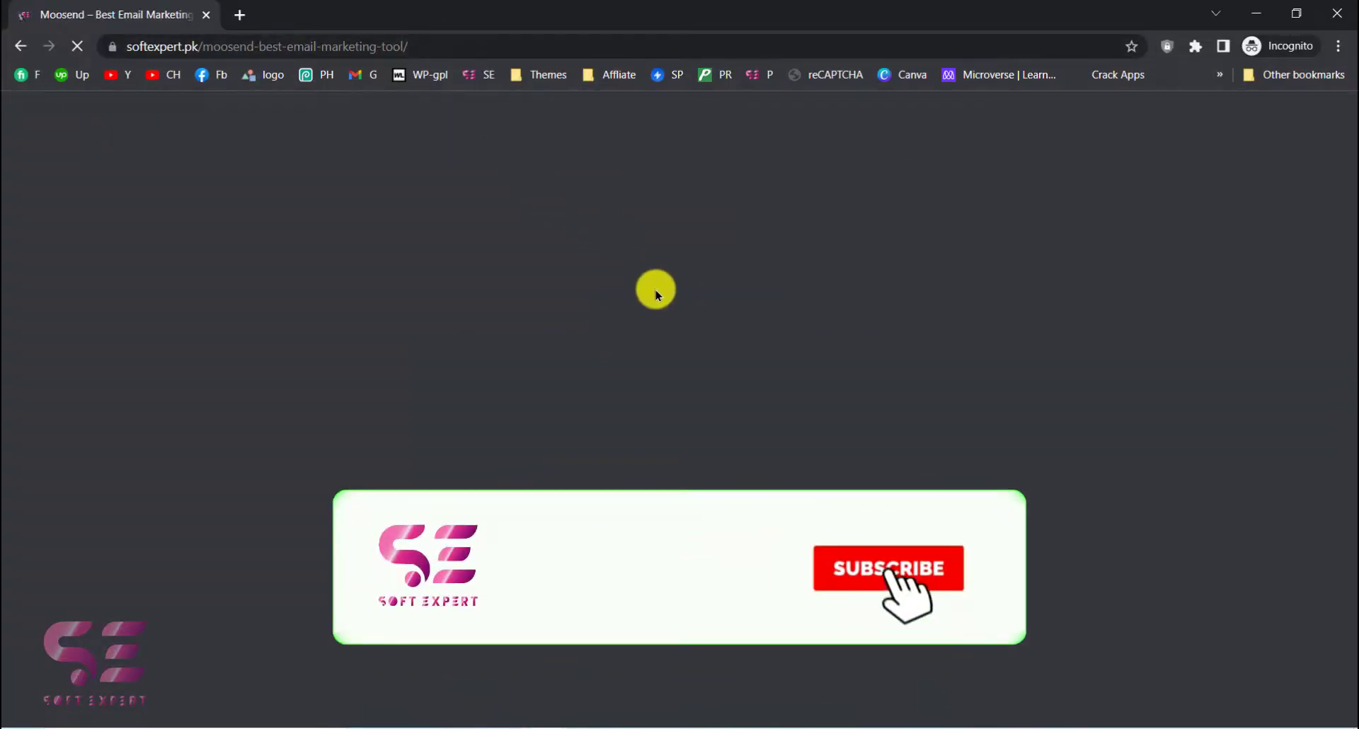
pyautogui.scroll(-8, 633, 425)
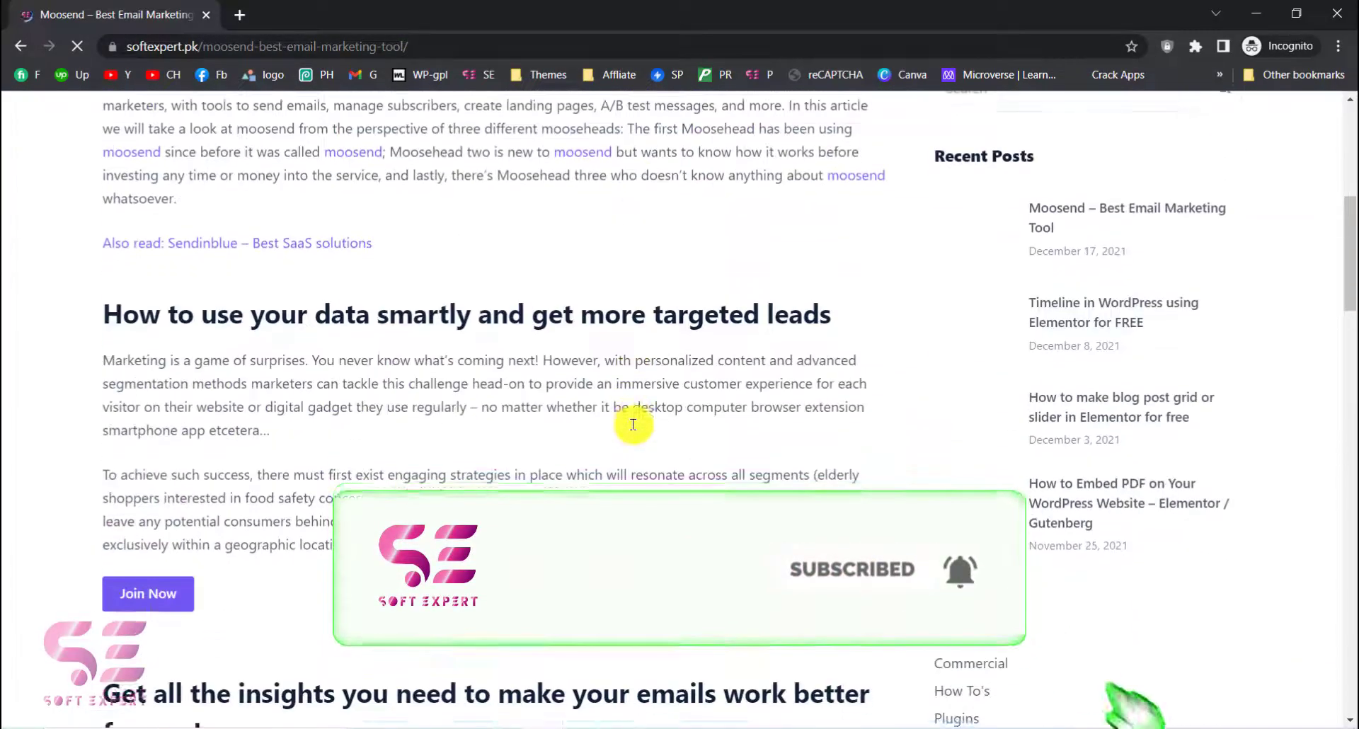
pyautogui.scroll(5, 633, 425)
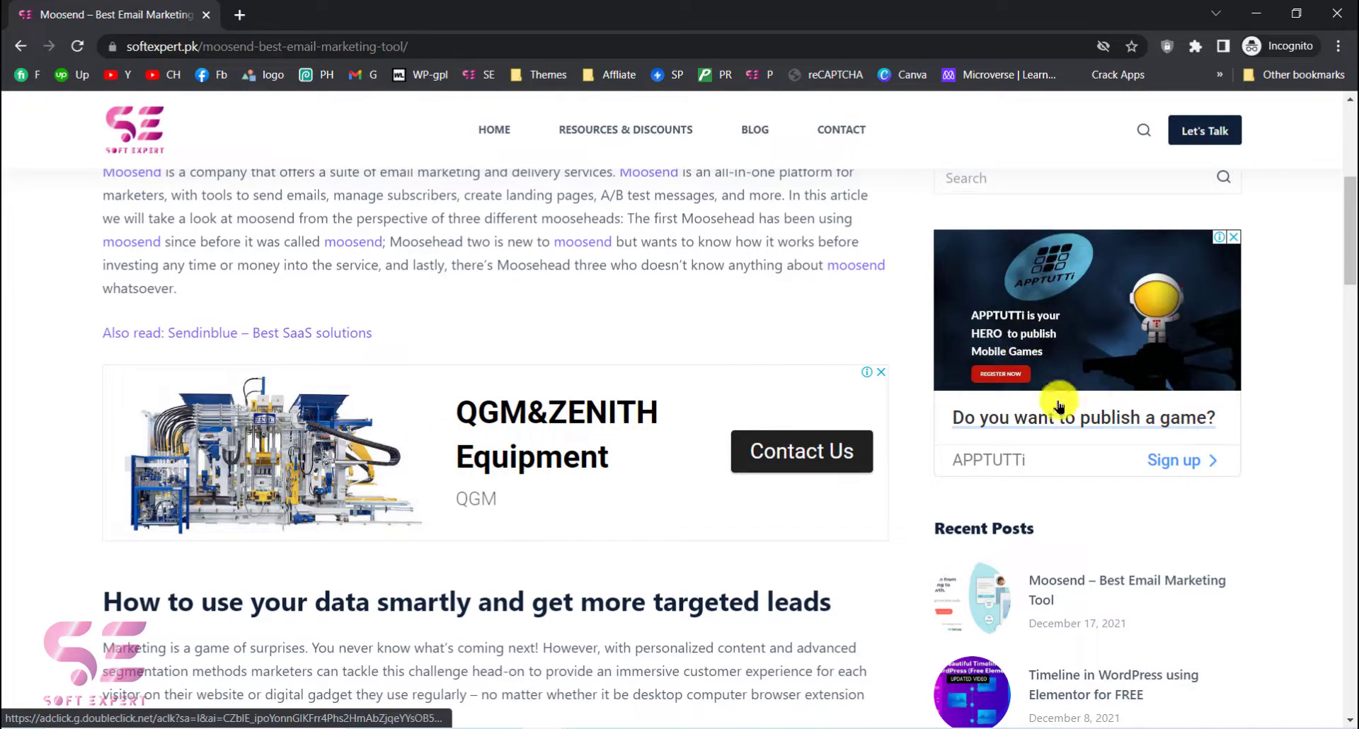
pyautogui.scroll(-1, 629, 474)
pyautogui.scroll(1, 485, 359)
pyautogui.scroll(-2, 478, 382)
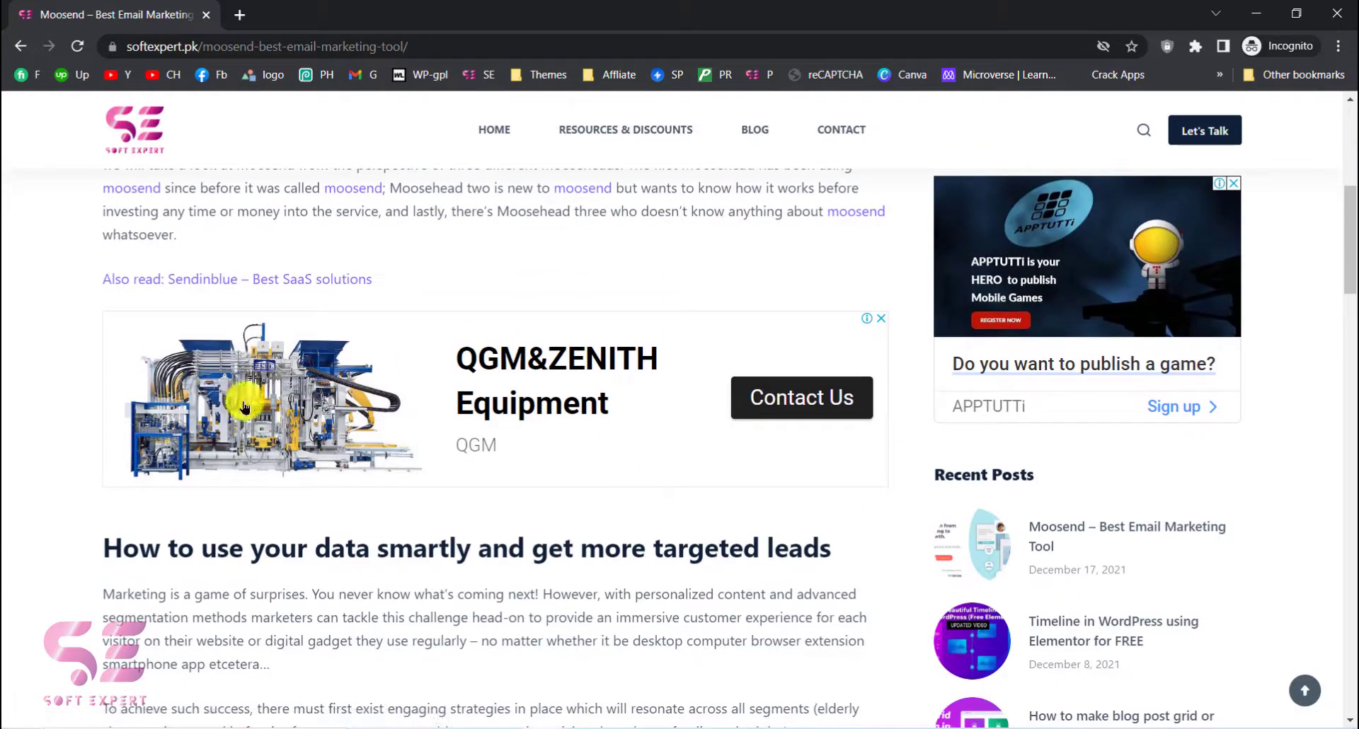
pyautogui.scroll(1, 449, 425)
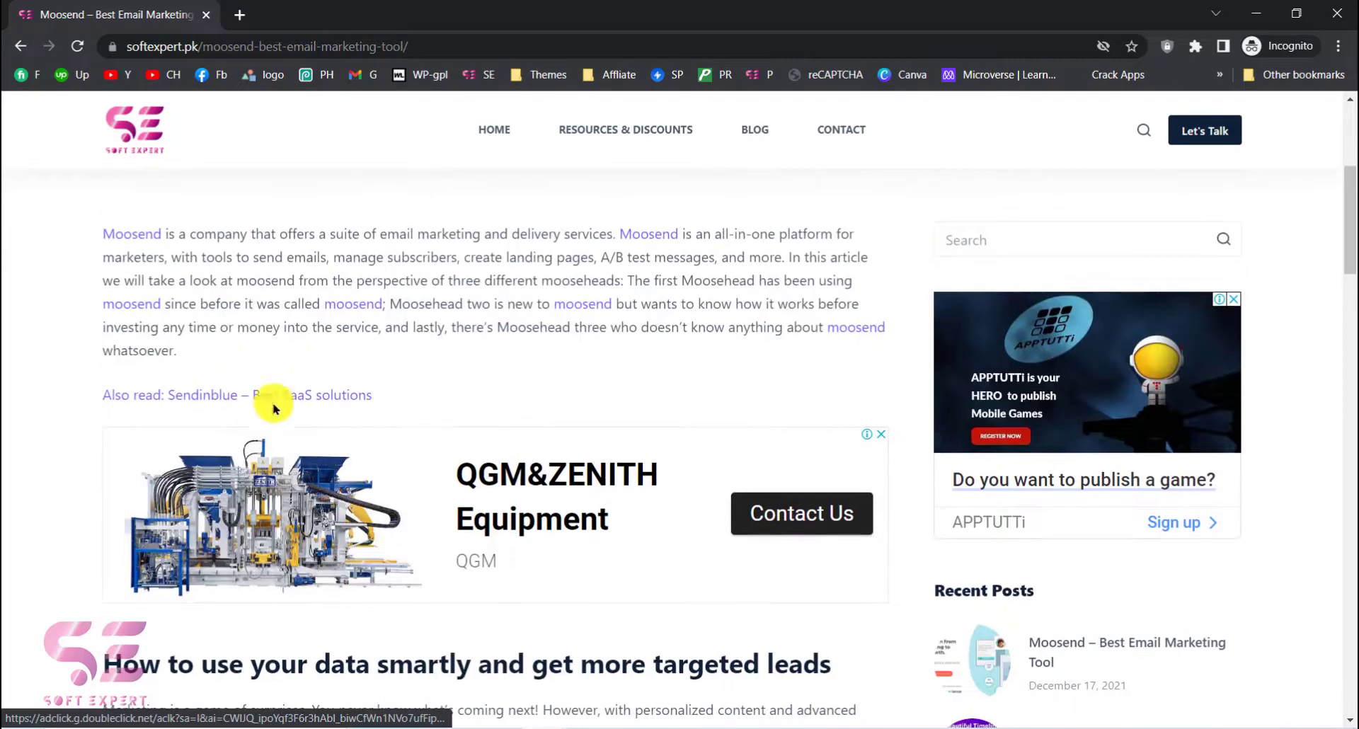
pyautogui.scroll(-7, 534, 336)
pyautogui.scroll(-4, 538, 340)
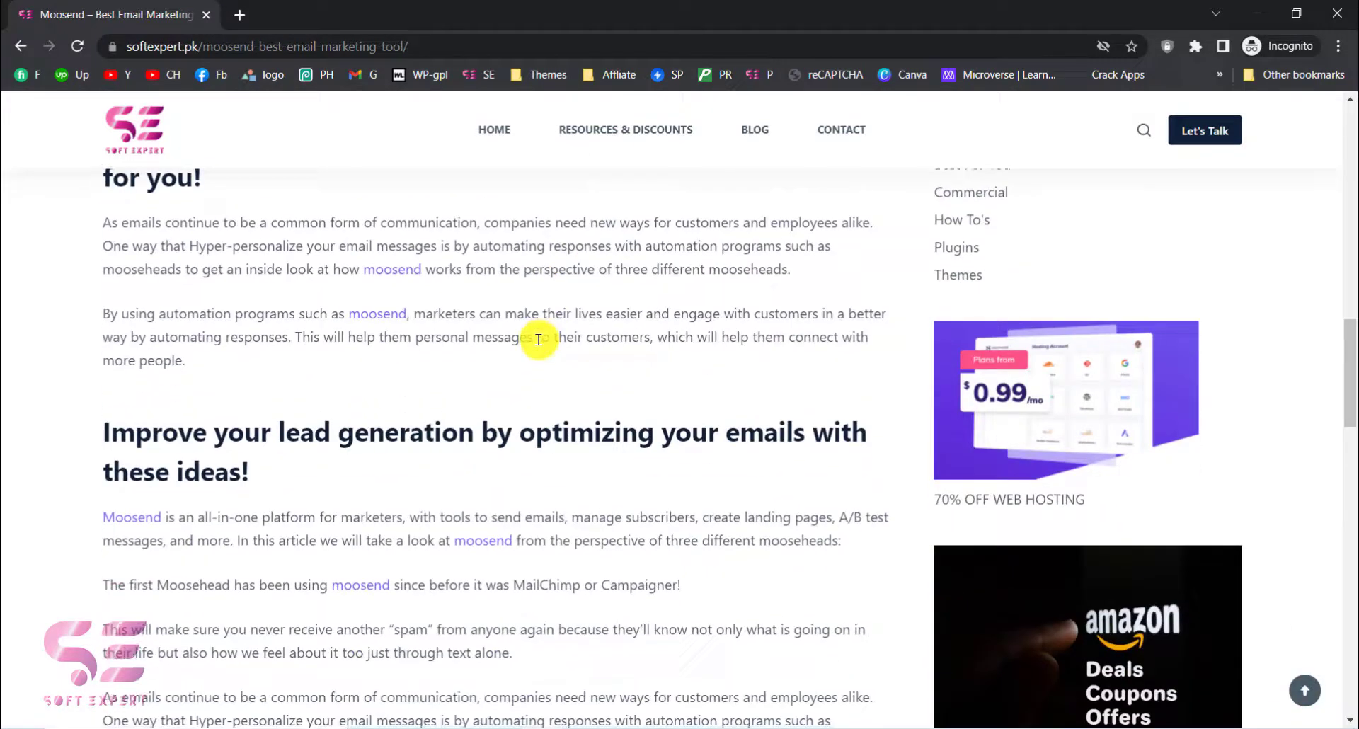
pyautogui.scroll(3, 536, 340)
pyautogui.scroll(-1, 536, 318)
pyautogui.scroll(-5, 536, 291)
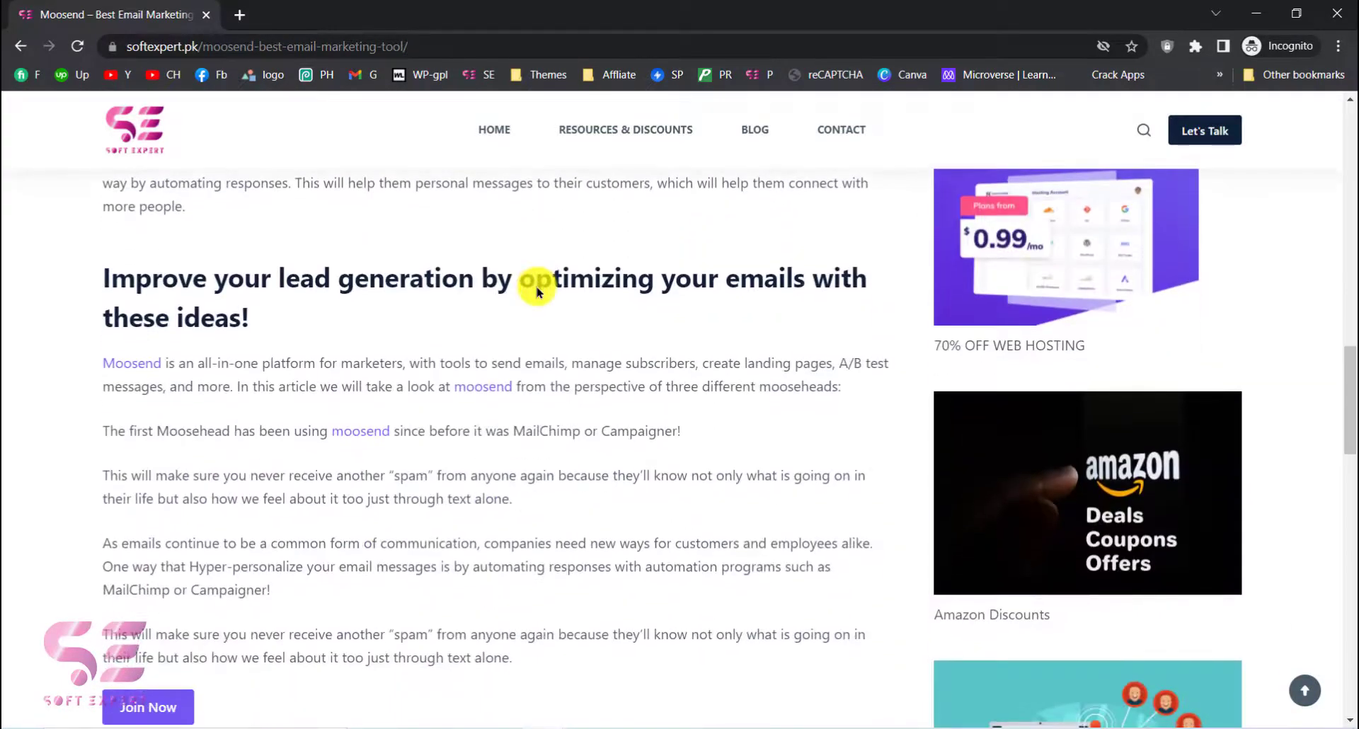
pyautogui.click(1254, 11)
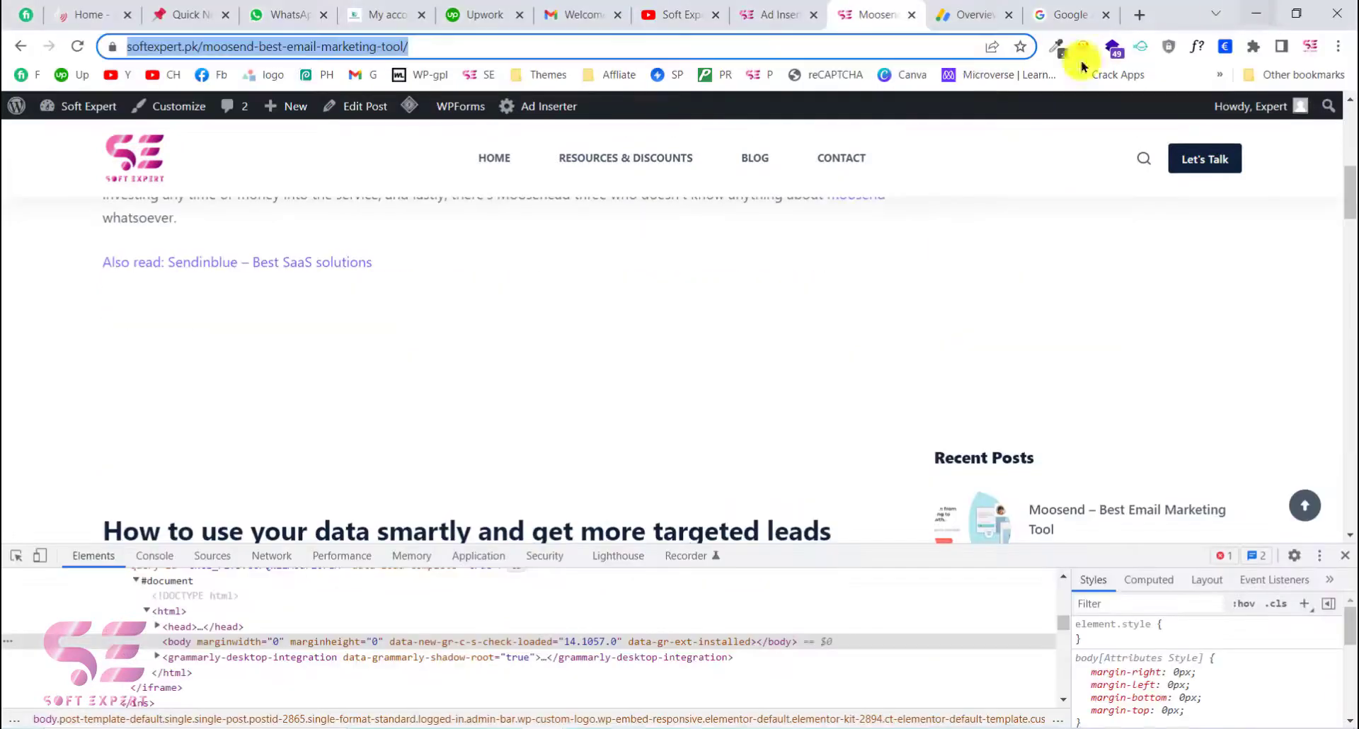
# Set Block 1's after-paragraph number to %3, save settings 1-16, and return to the Incognito post.
pyautogui.click(782, 15)
pyautogui.scroll(-2, 422, 493)
pyautogui.scroll(-2, 422, 494)
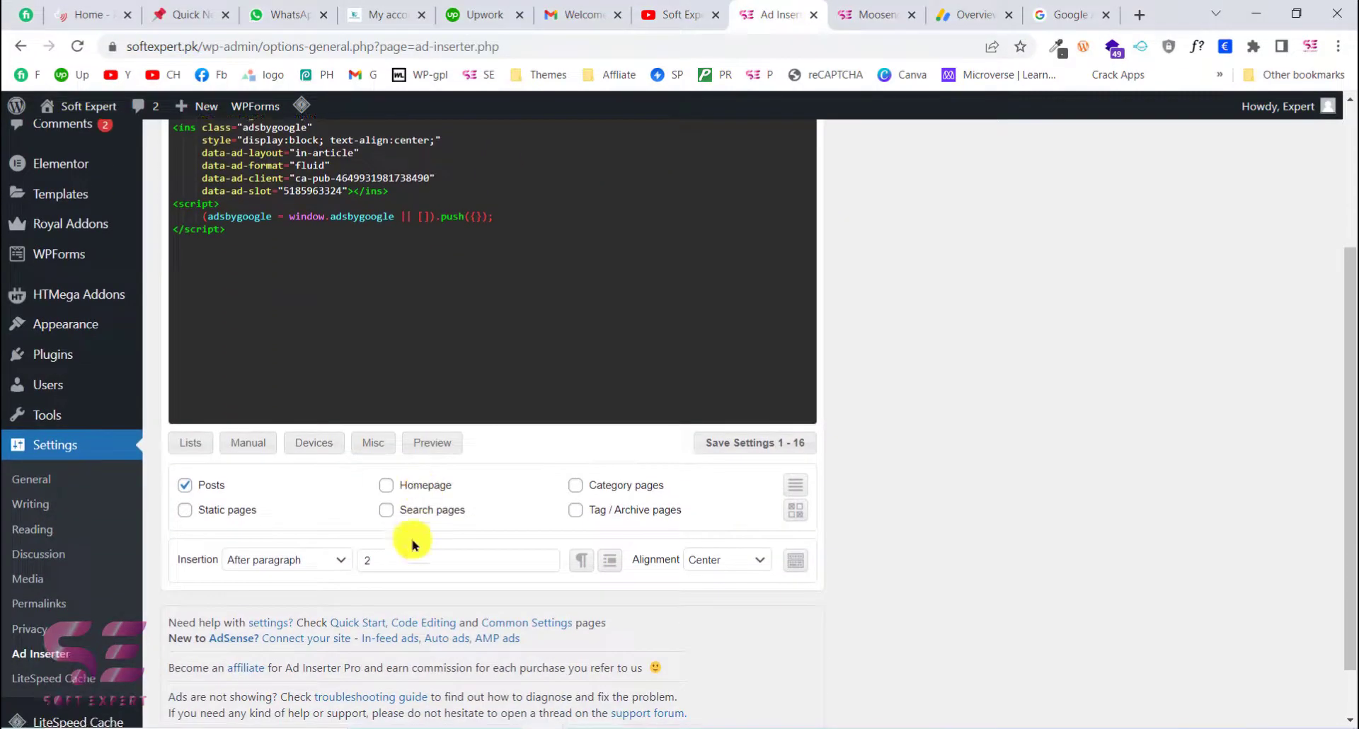
pyautogui.click(366, 562)
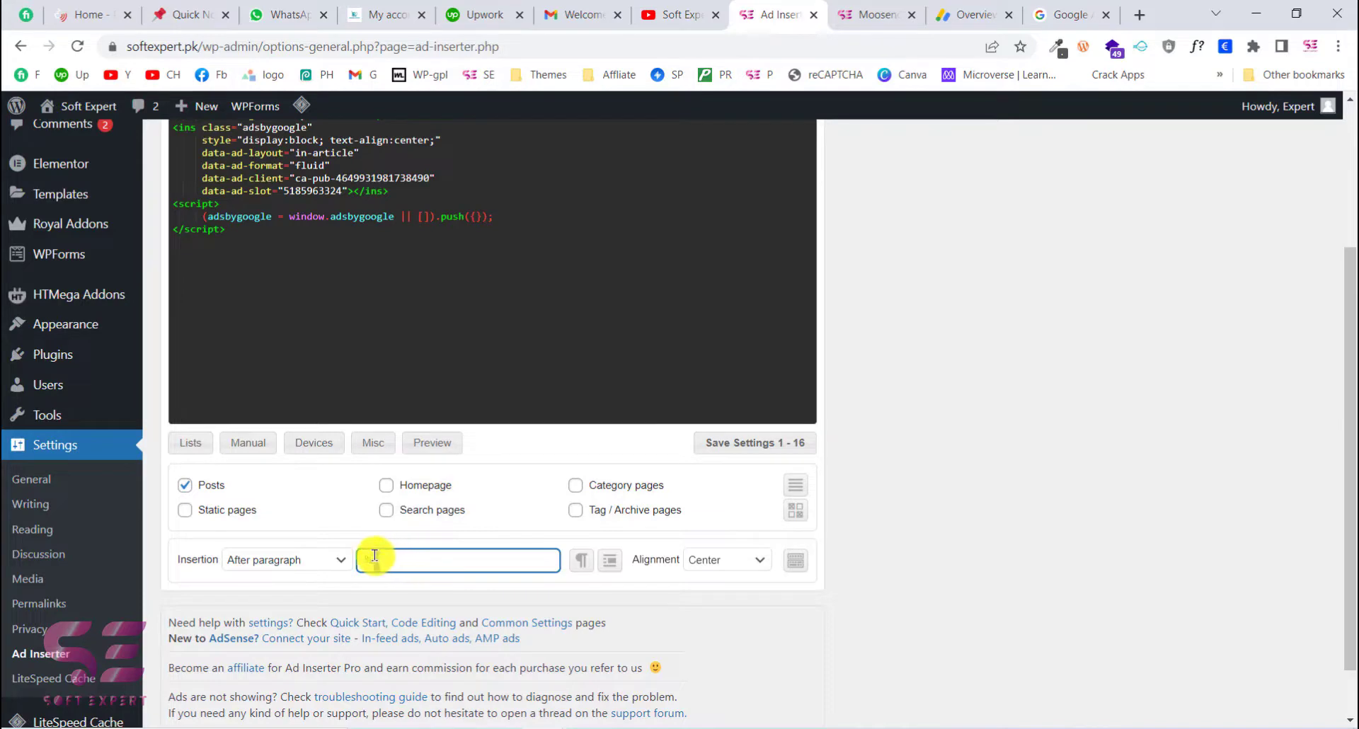
pyautogui.click(717, 445)
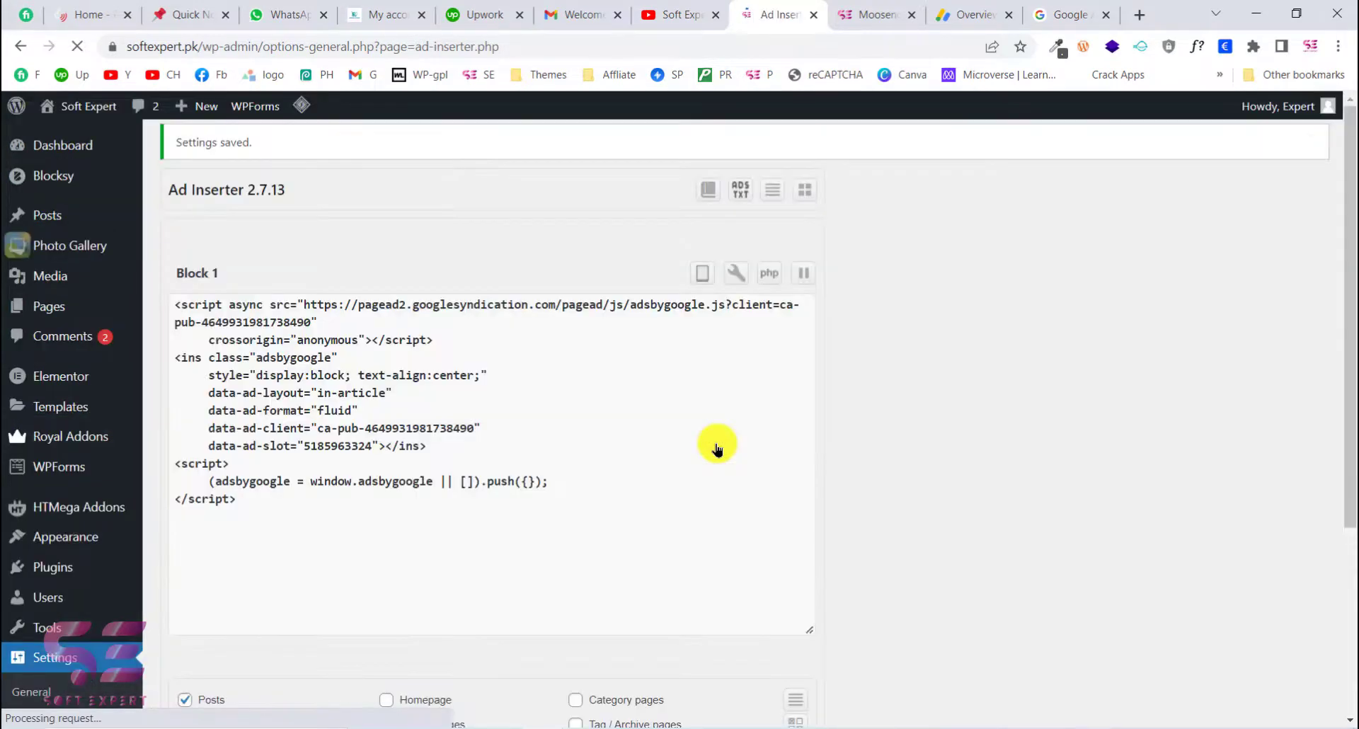
pyautogui.hotkey('alt', 'Tab')
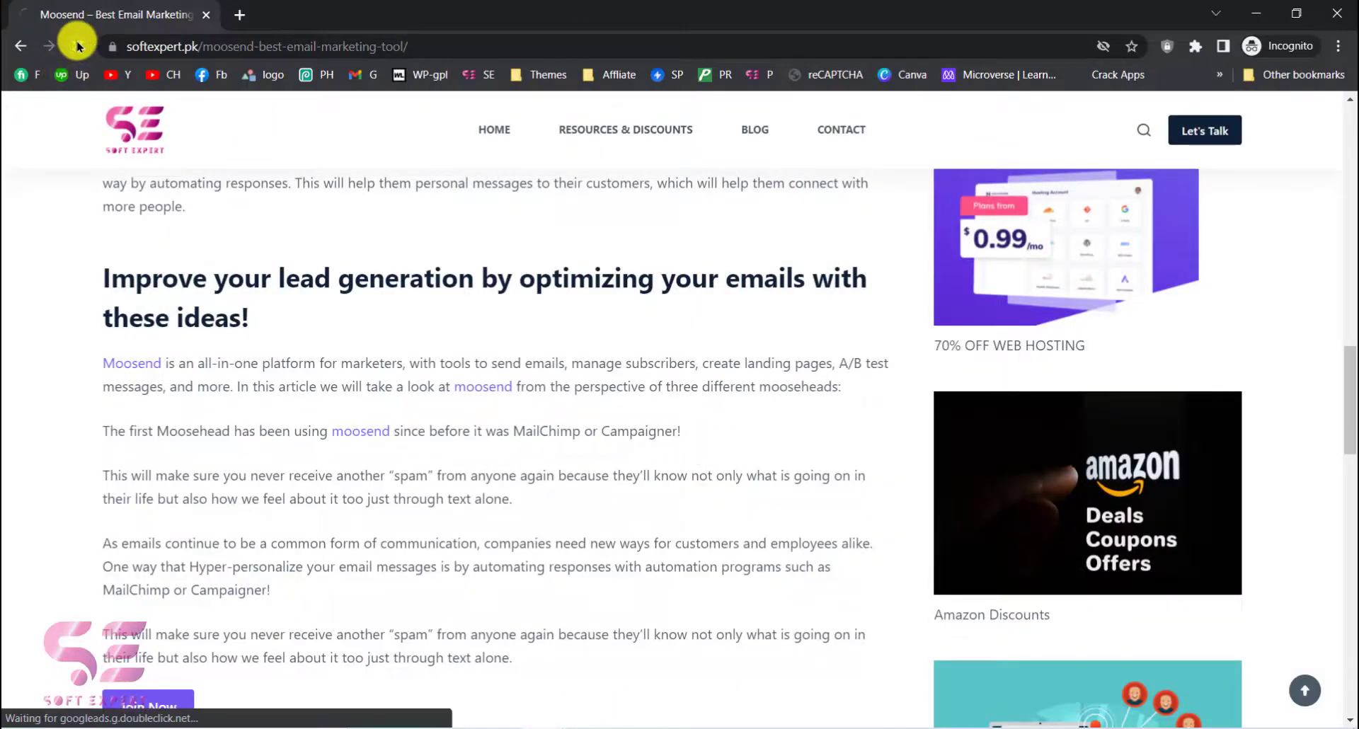
pyautogui.scroll(-8, 455, 400)
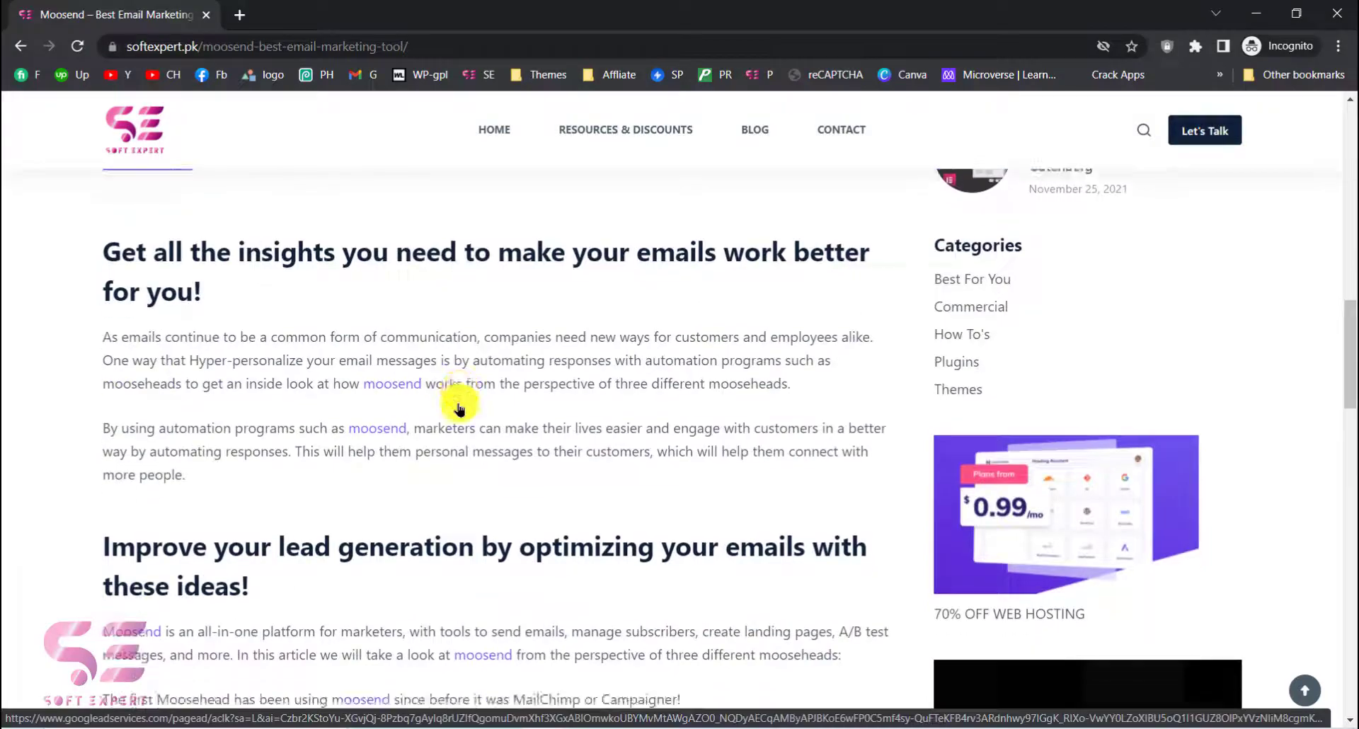
pyautogui.scroll(-20, 459, 409)
pyautogui.scroll(20, 459, 409)
pyautogui.scroll(4, 459, 409)
pyautogui.scroll(-14, 459, 409)
pyautogui.scroll(1, 459, 409)
pyautogui.scroll(-10, 459, 409)
pyautogui.scroll(15, 459, 409)
pyautogui.scroll(10, 459, 409)
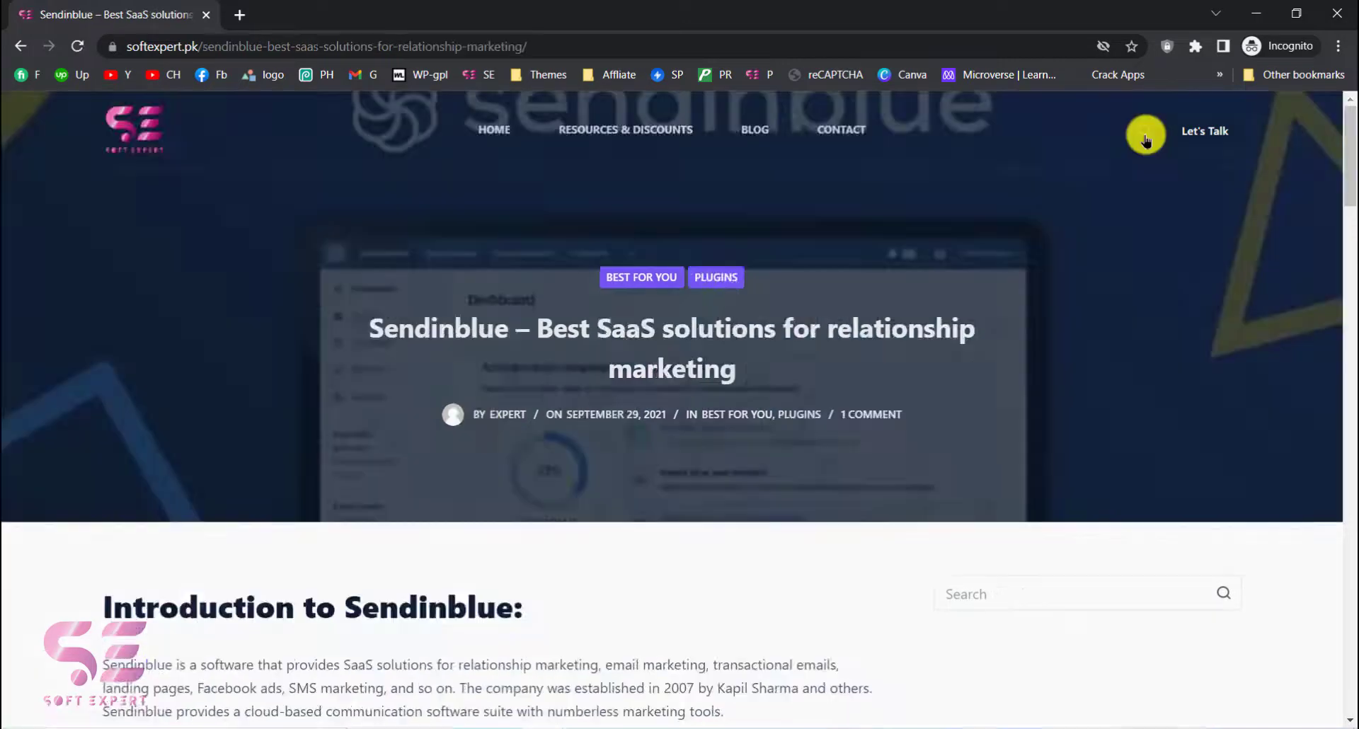
# Search 'hosting', open 'Best web hosting providers', review its ad slots, and minimize Incognito.
pyautogui.click(1144, 131)
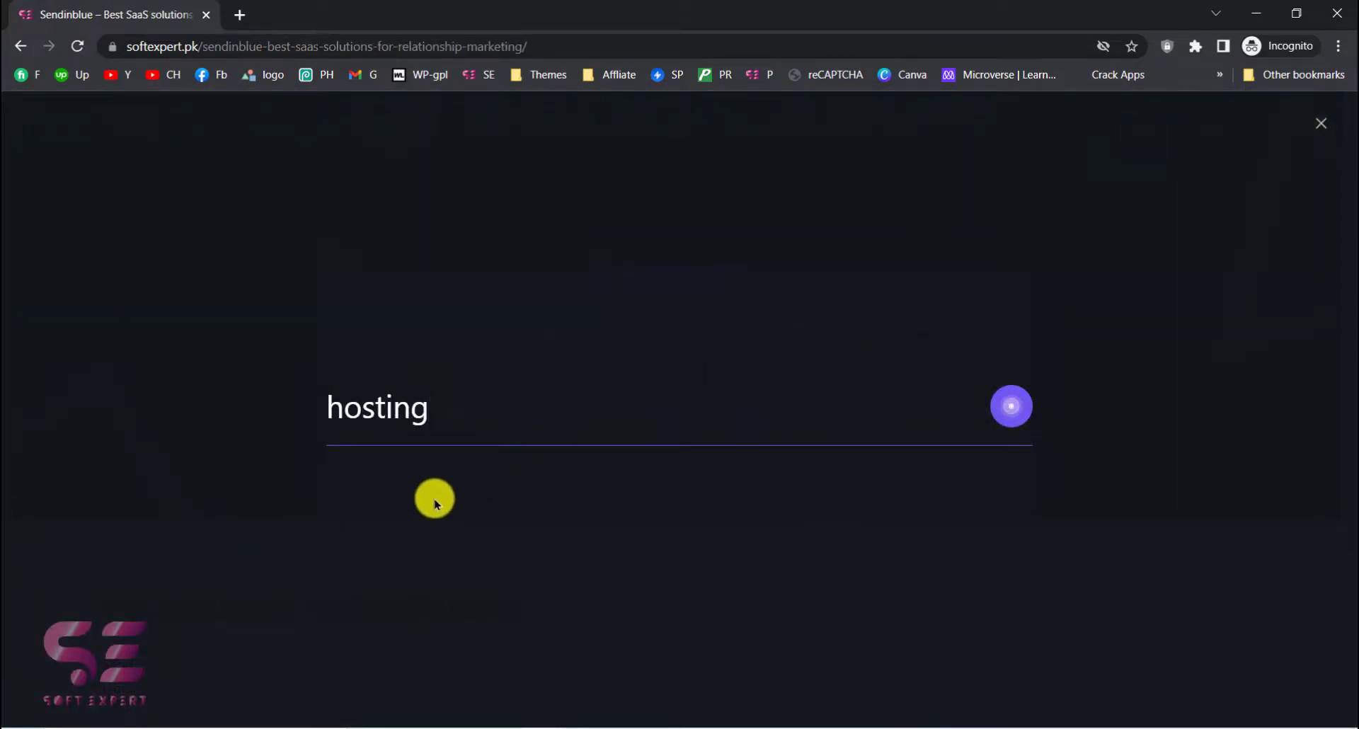
pyautogui.click(494, 388)
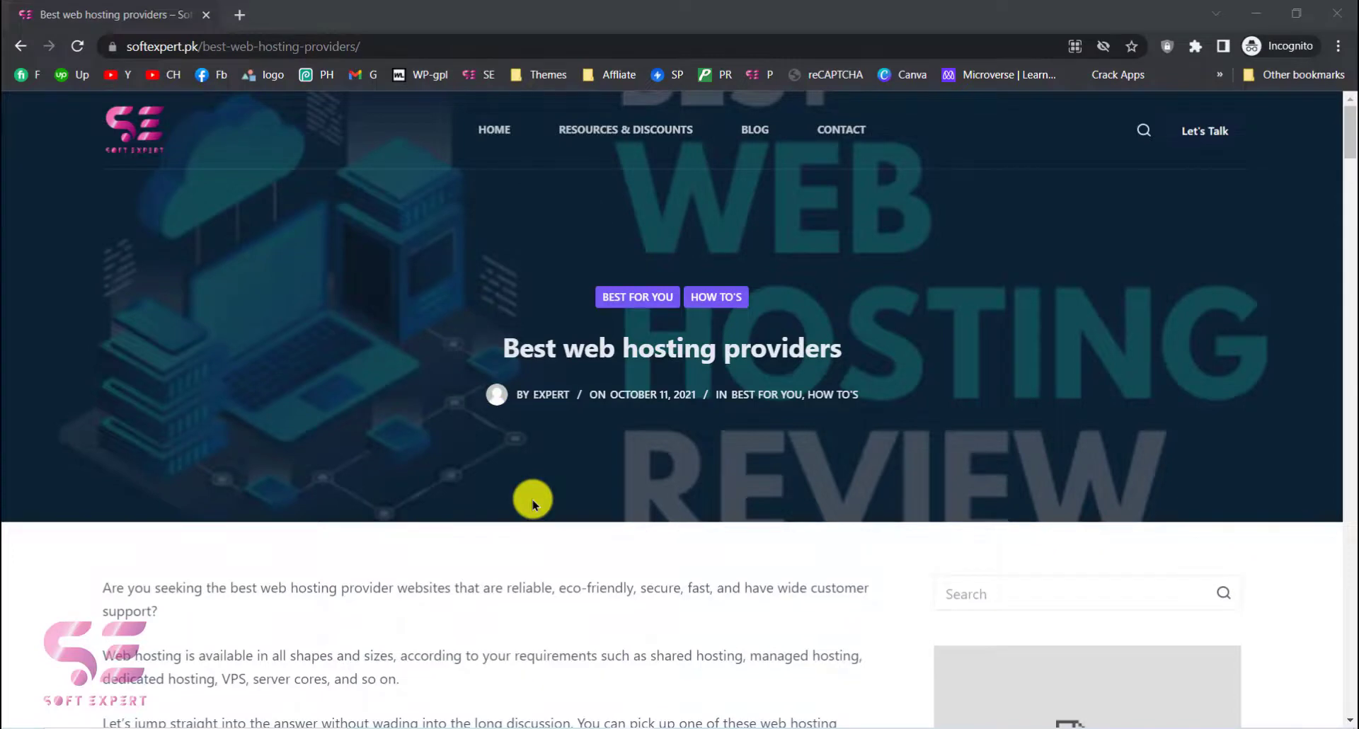
pyautogui.scroll(-6, 531, 501)
pyautogui.scroll(1, 533, 502)
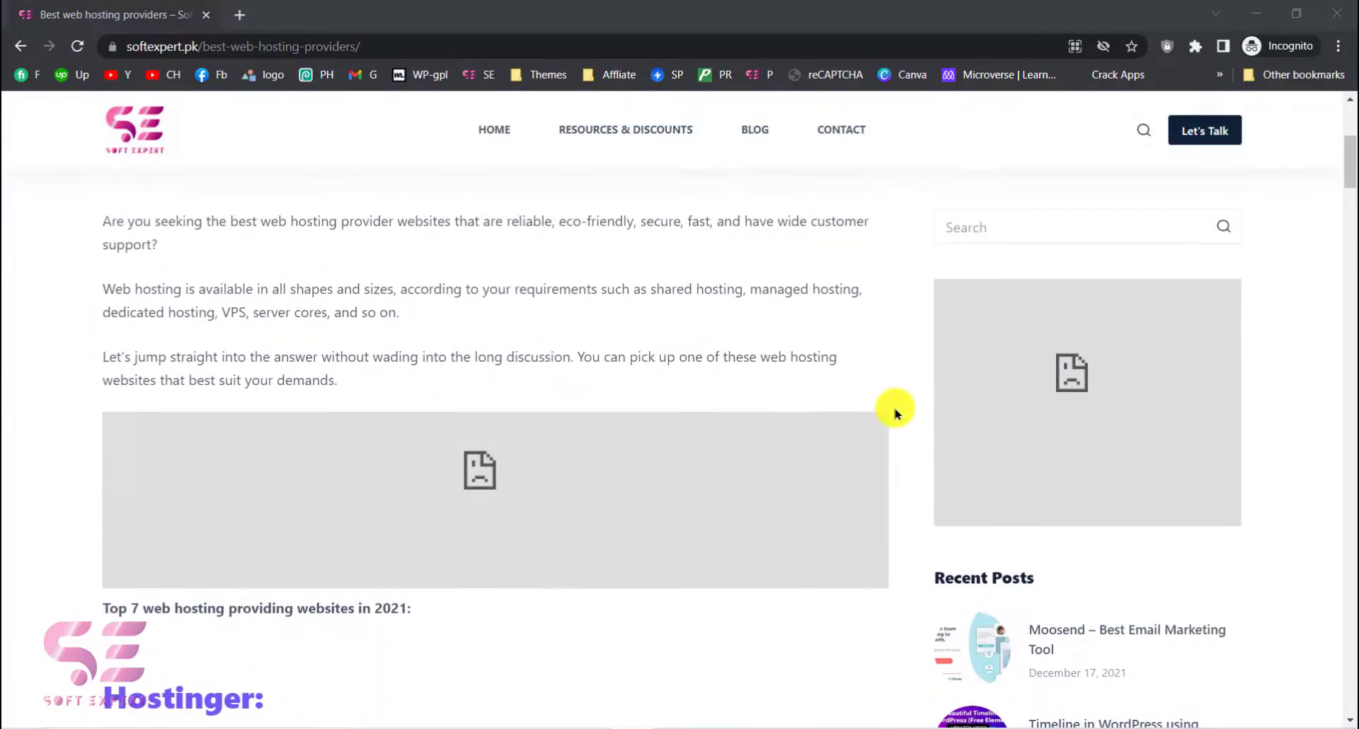
pyautogui.scroll(-3, 707, 431)
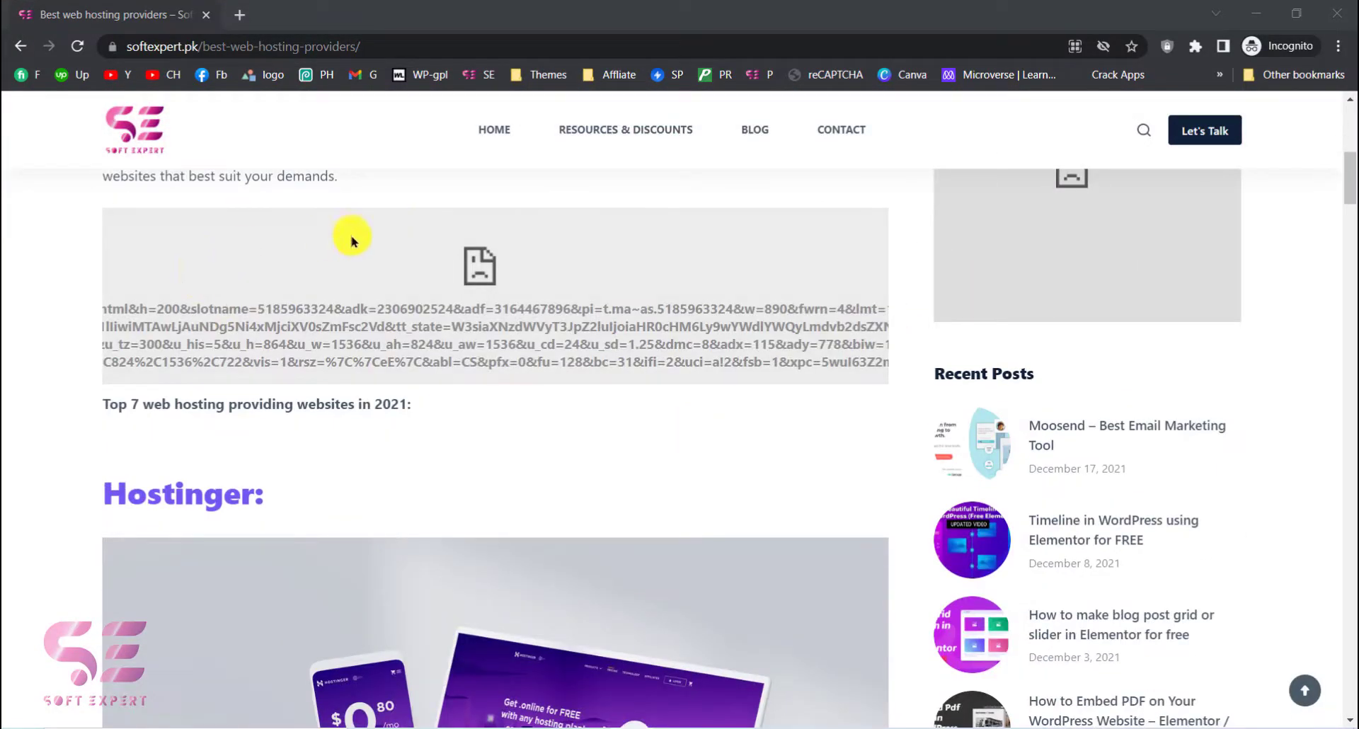
pyautogui.scroll(1, 403, 243)
pyautogui.scroll(-17, 453, 350)
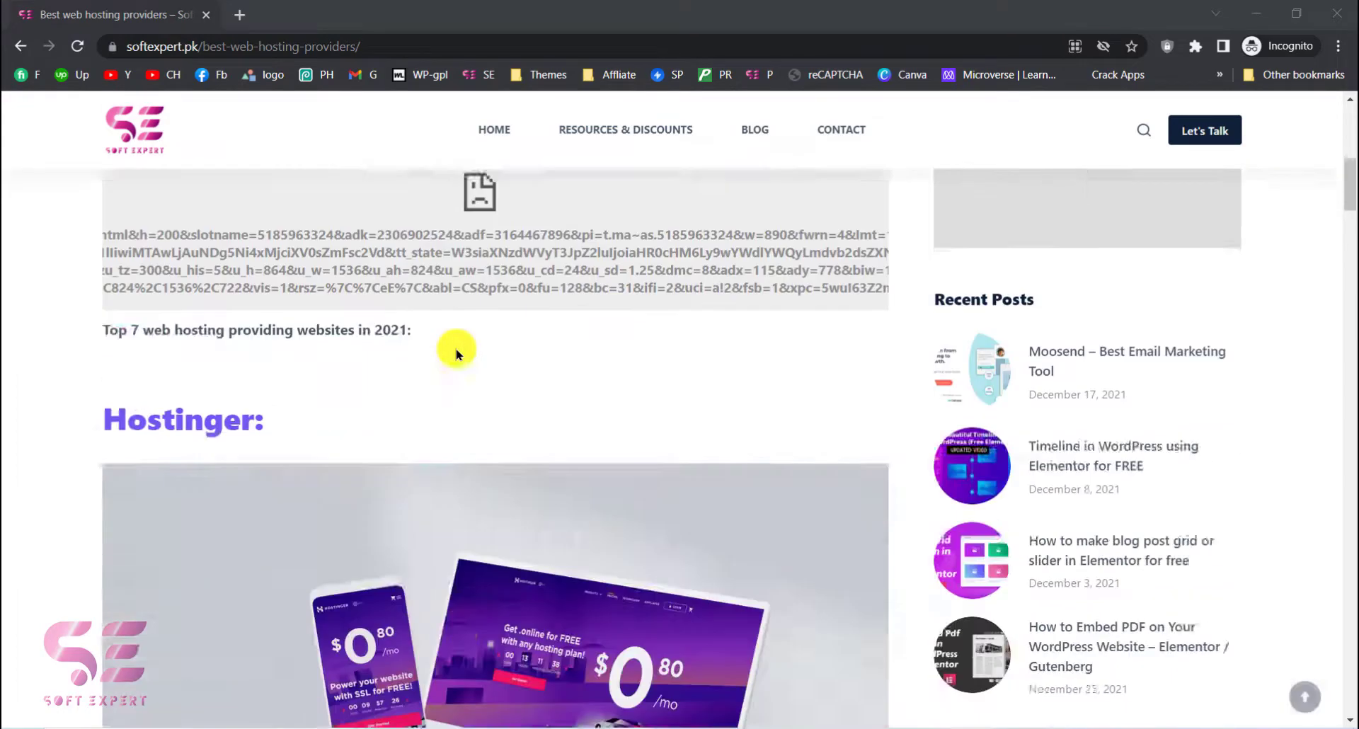
pyautogui.scroll(-15, 529, 287)
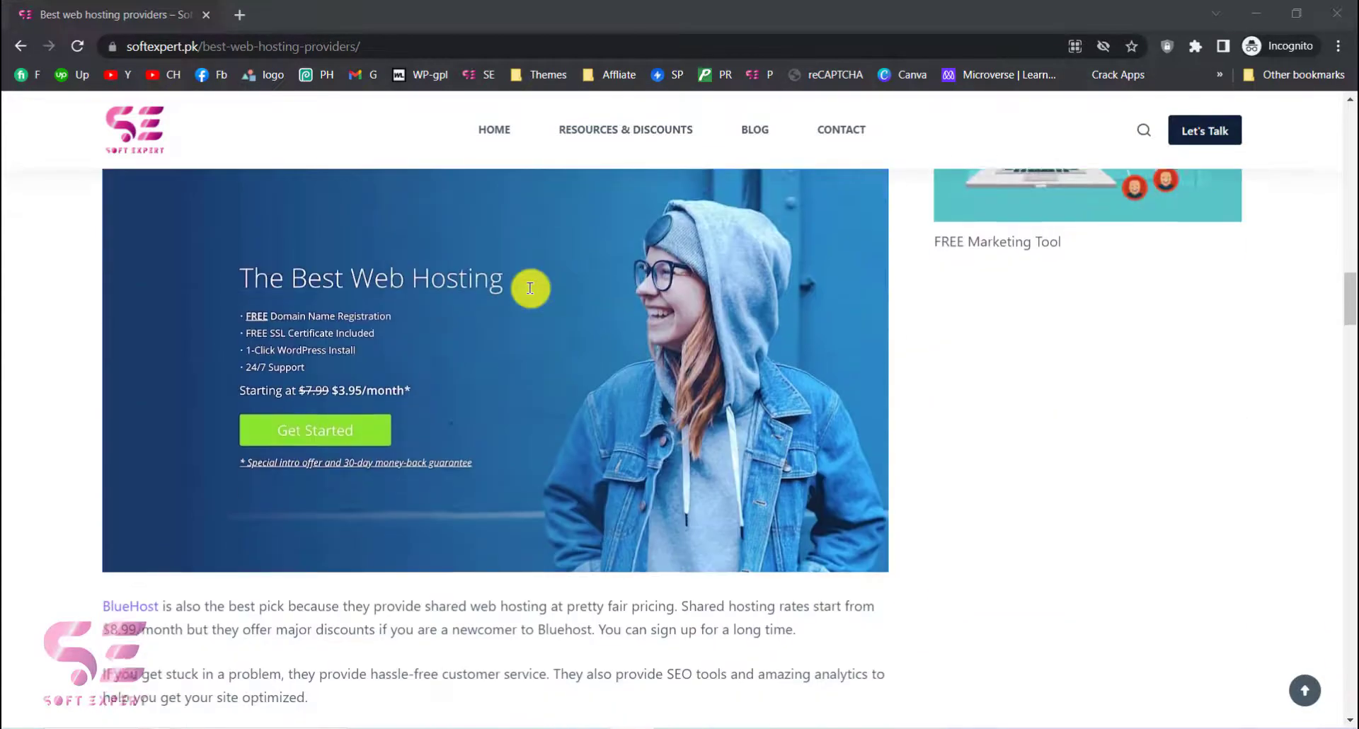
pyautogui.scroll(-10, 530, 287)
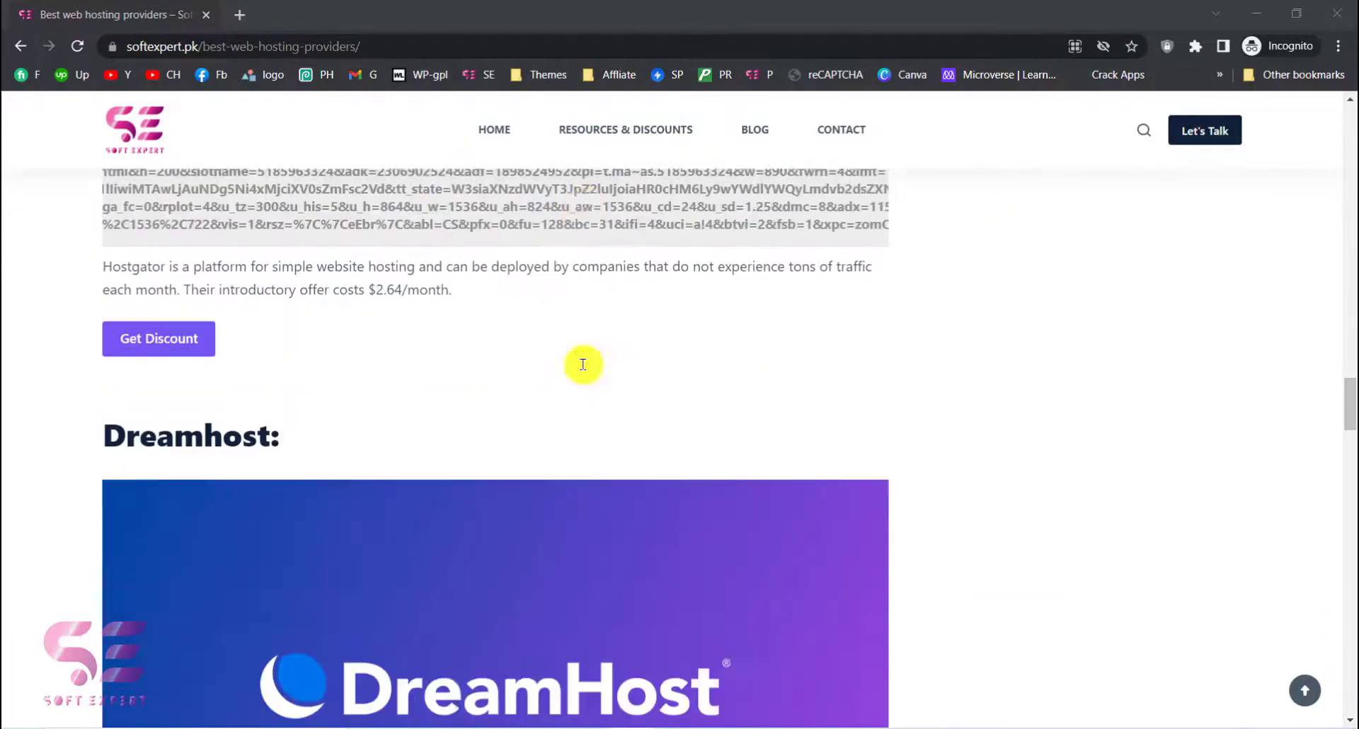
pyautogui.scroll(-7, 628, 383)
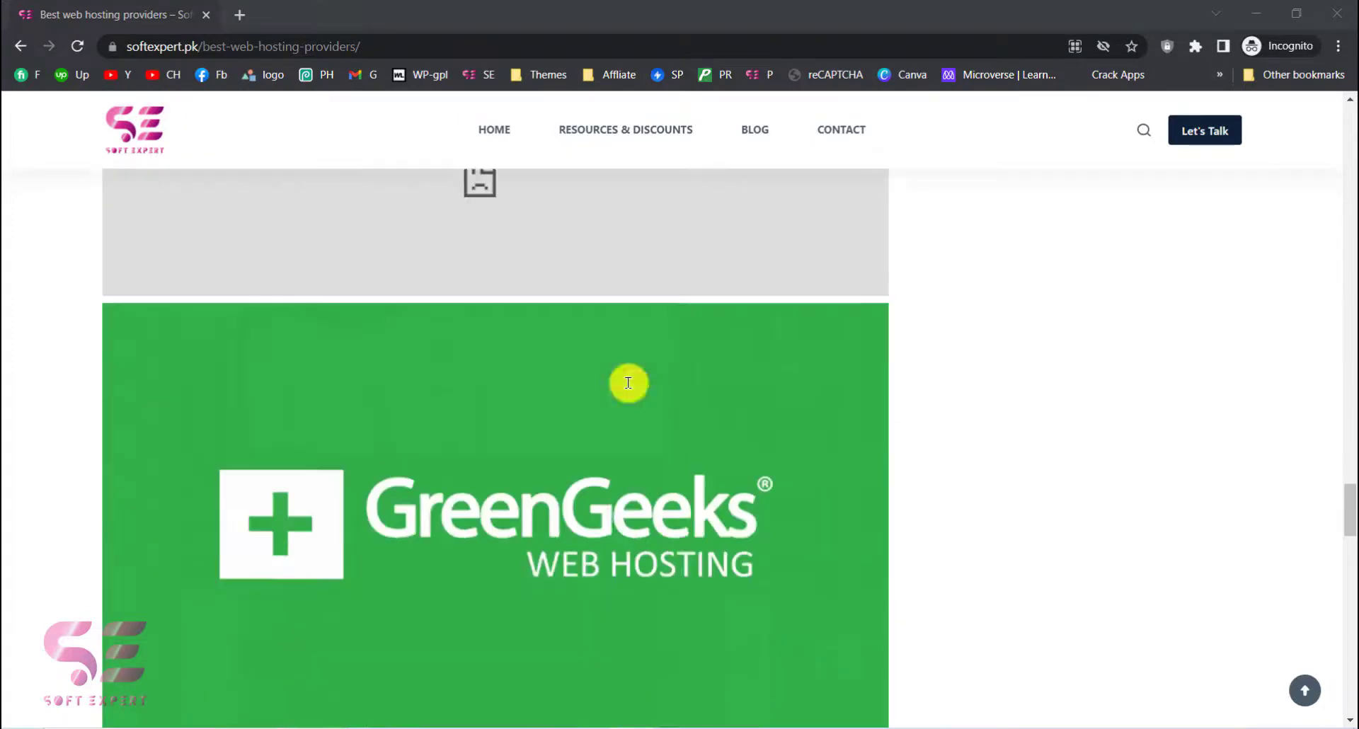
pyautogui.click(1267, 9)
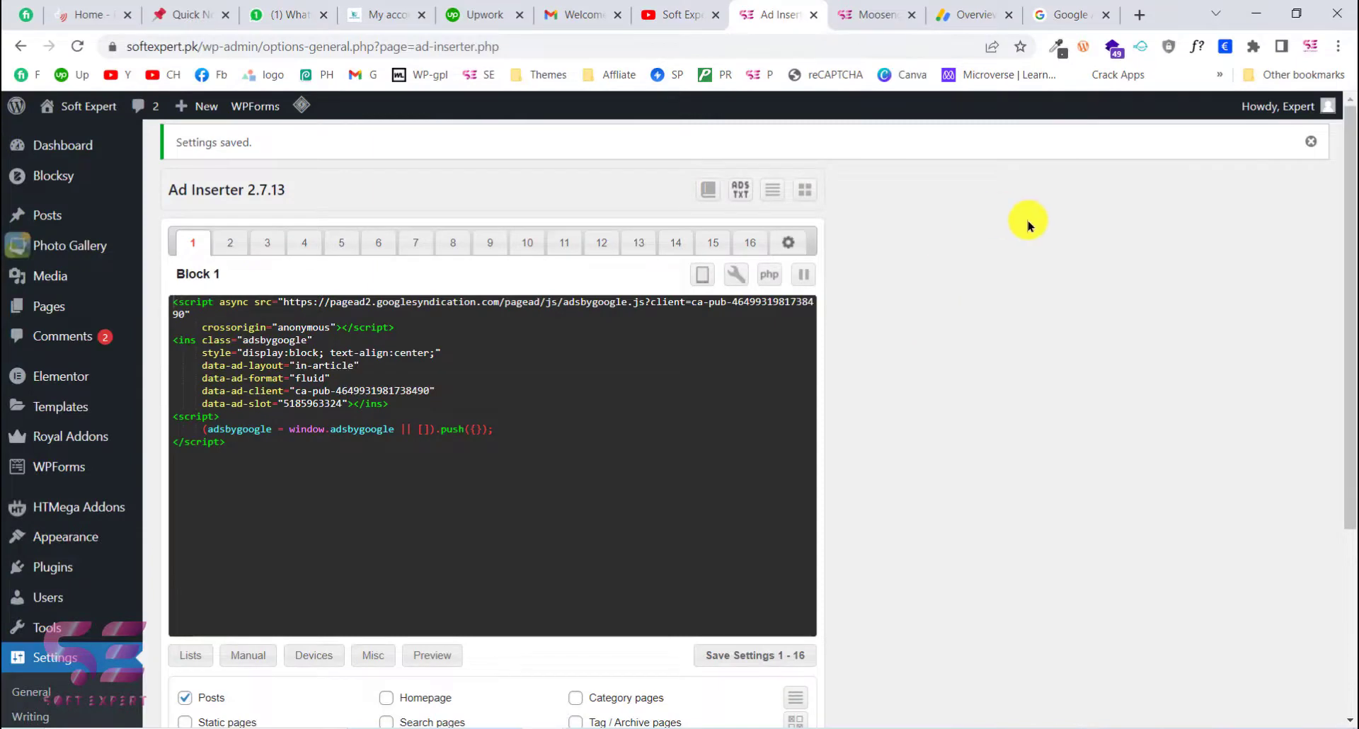
# Reload the Moosend post, open the site's Blog page, and close DevTools.
pyautogui.scroll(-1, 625, 411)
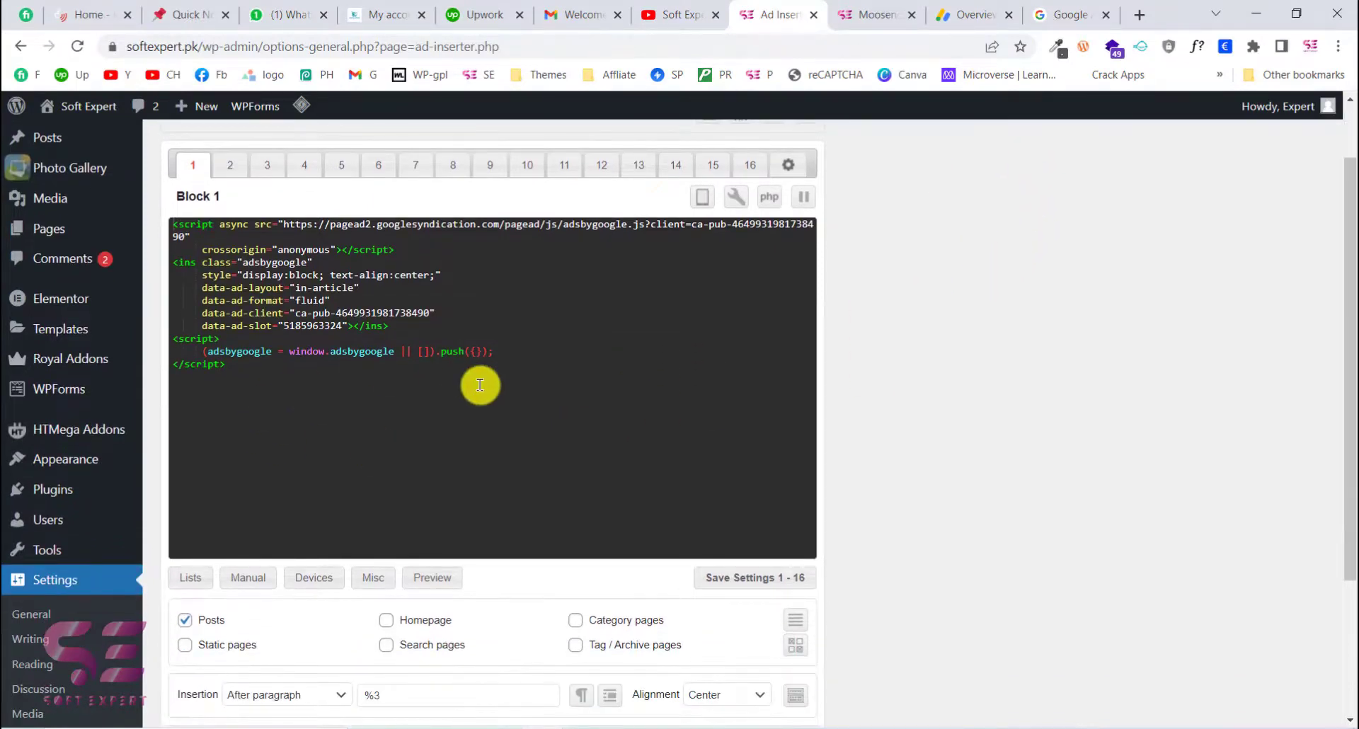
pyautogui.scroll(-1, 480, 385)
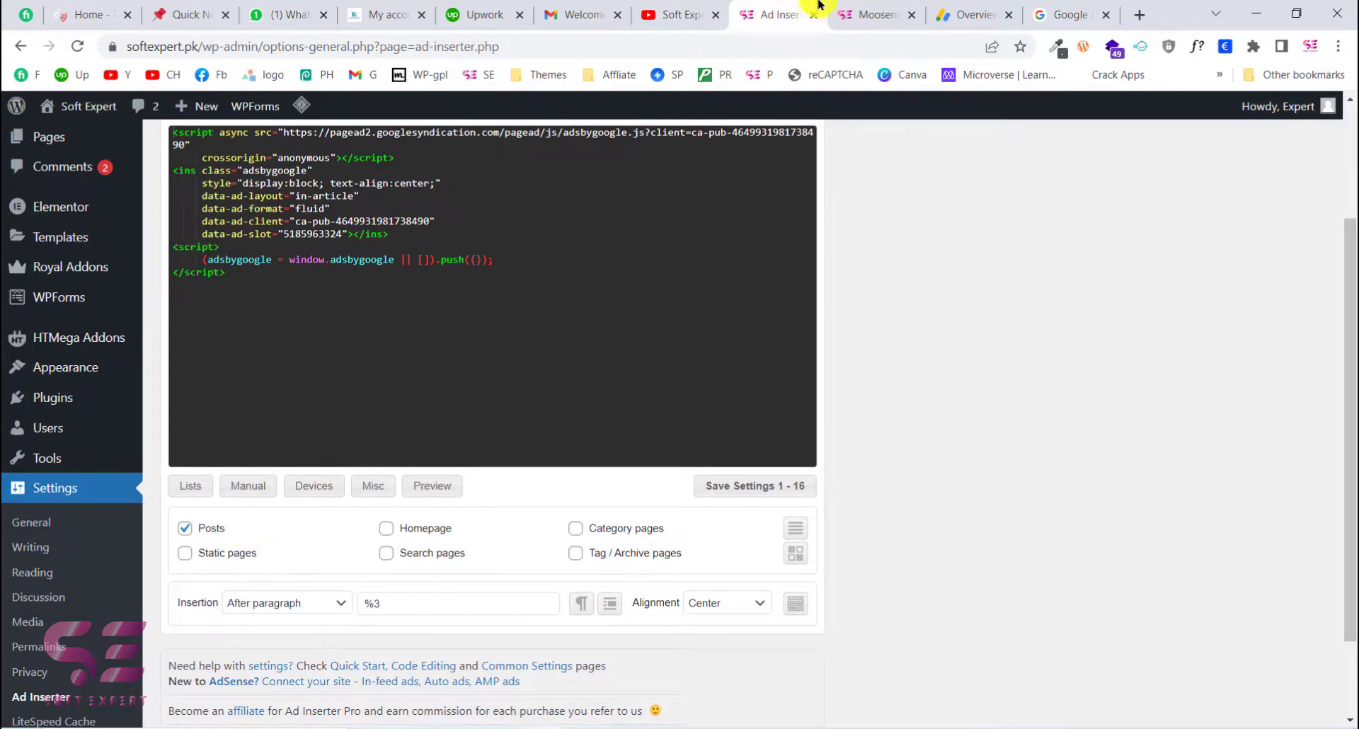
pyautogui.click(852, 13)
pyautogui.press('F5')
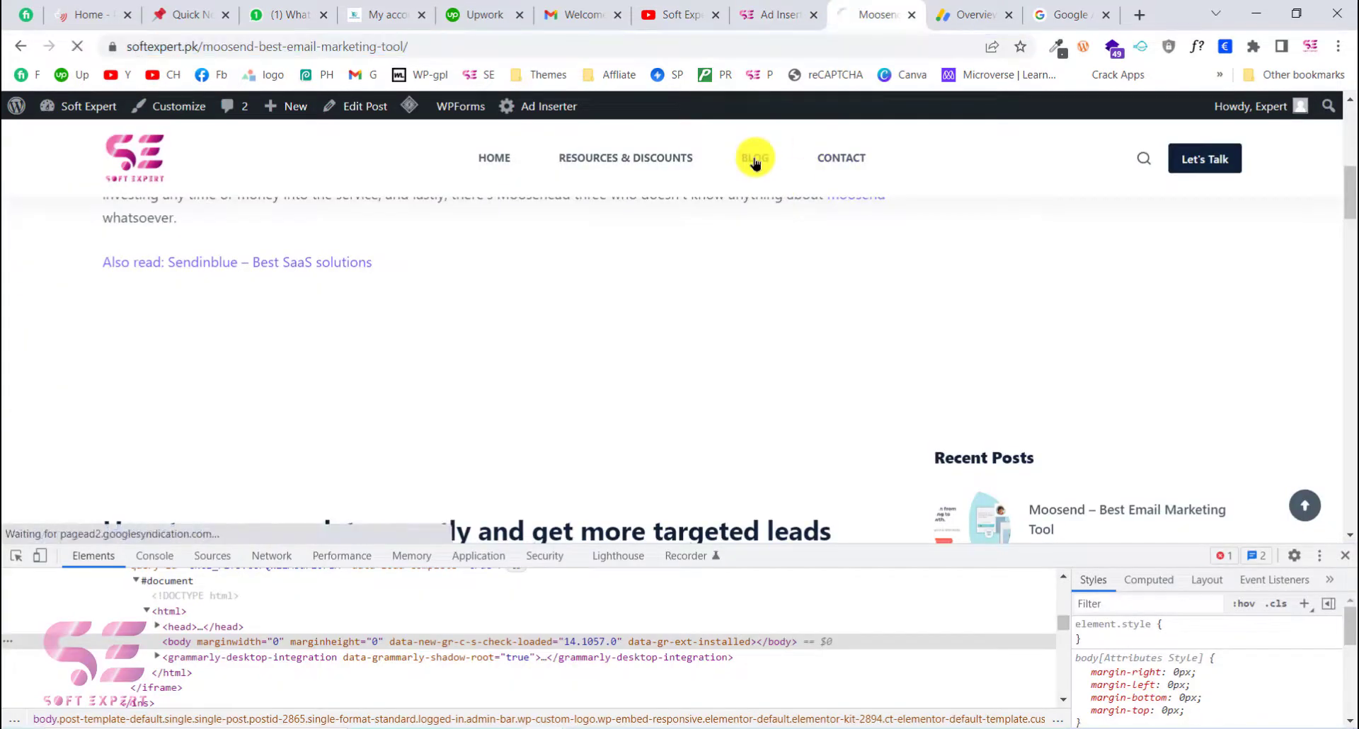
pyautogui.click(754, 160)
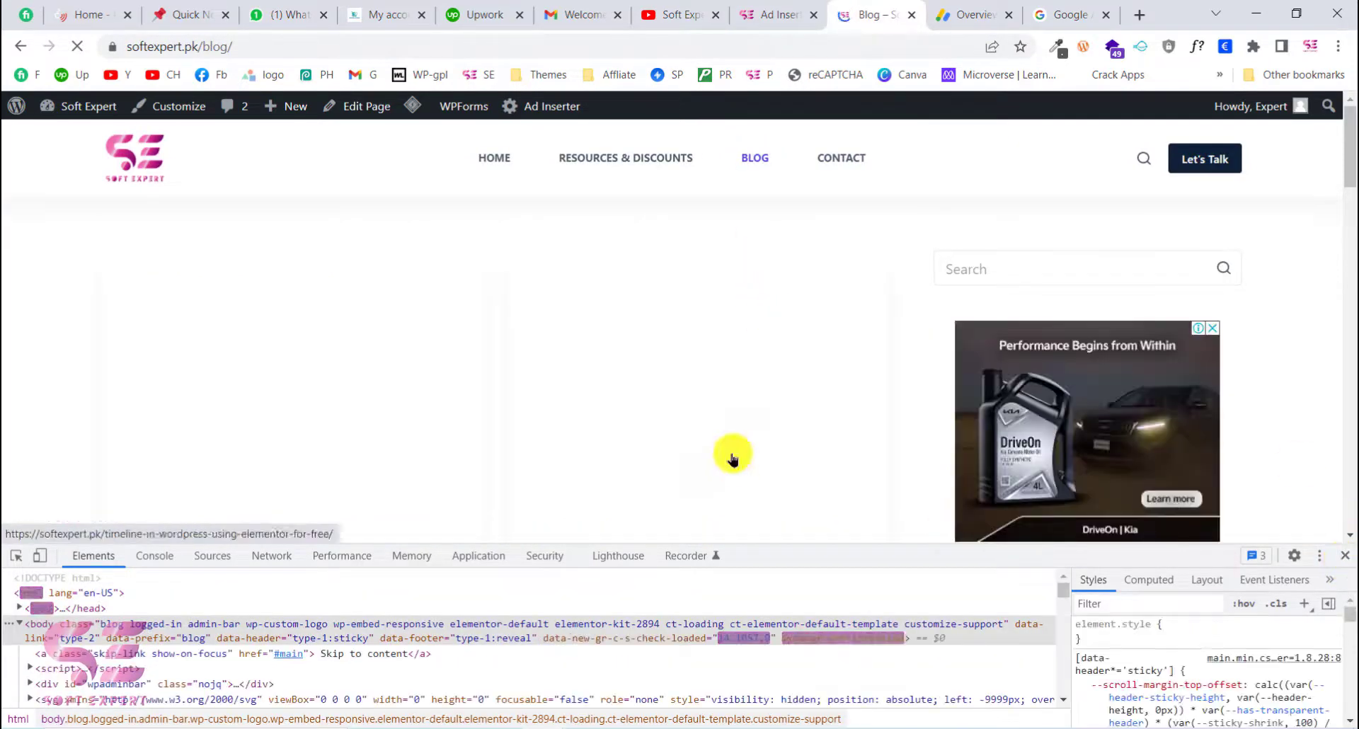
pyautogui.press('F12')
pyautogui.scroll(-1, 731, 456)
pyautogui.scroll(-3, 734, 425)
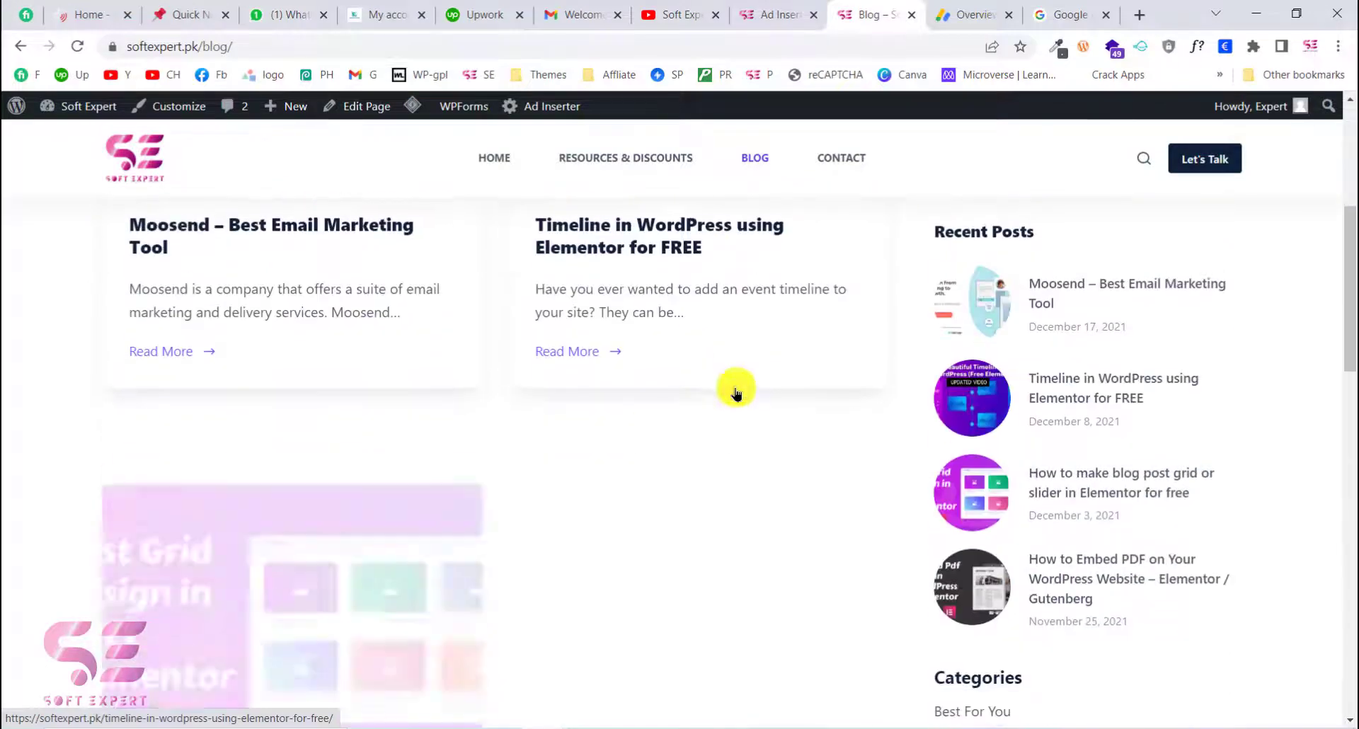
pyautogui.scroll(-2, 708, 382)
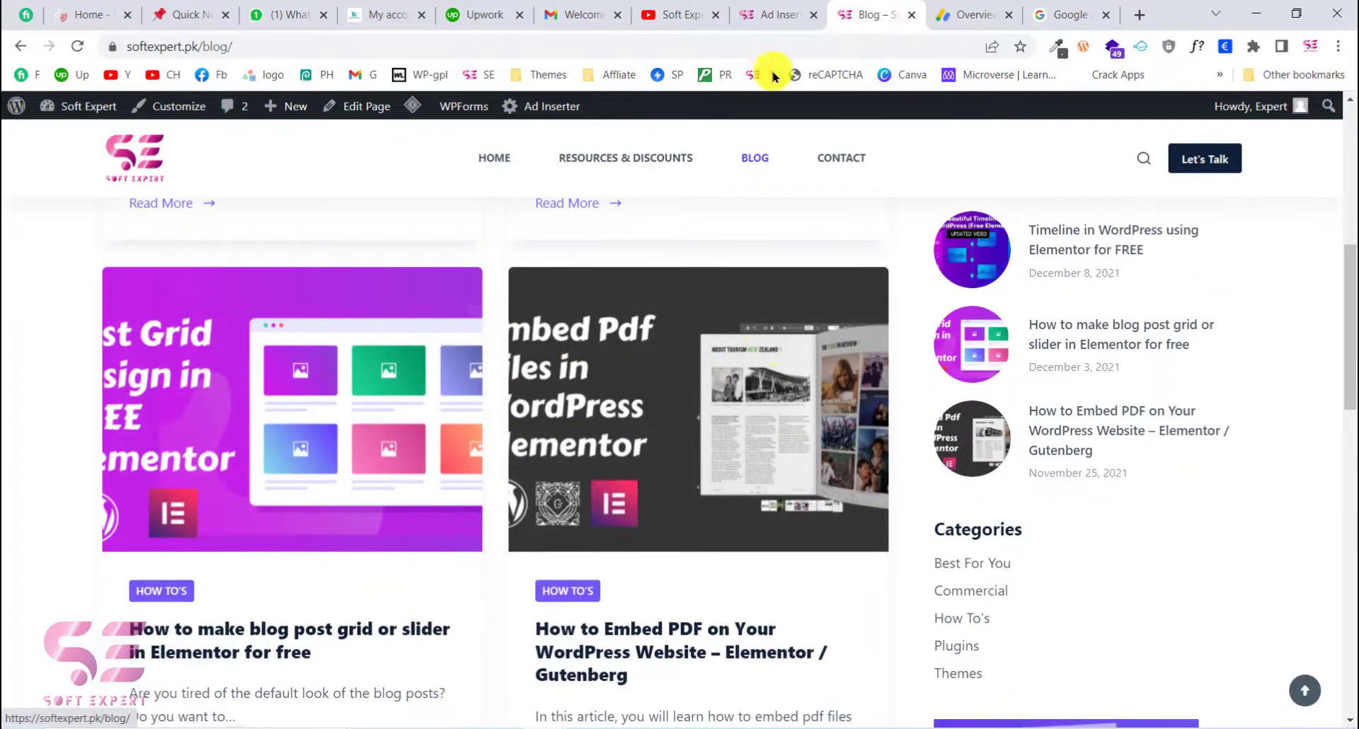
# Review the Ad Inserter settings, then return to the Blog page's sidebar ad under Search.
pyautogui.click(778, 14)
pyautogui.scroll(-1, 594, 352)
pyautogui.scroll(3, 596, 353)
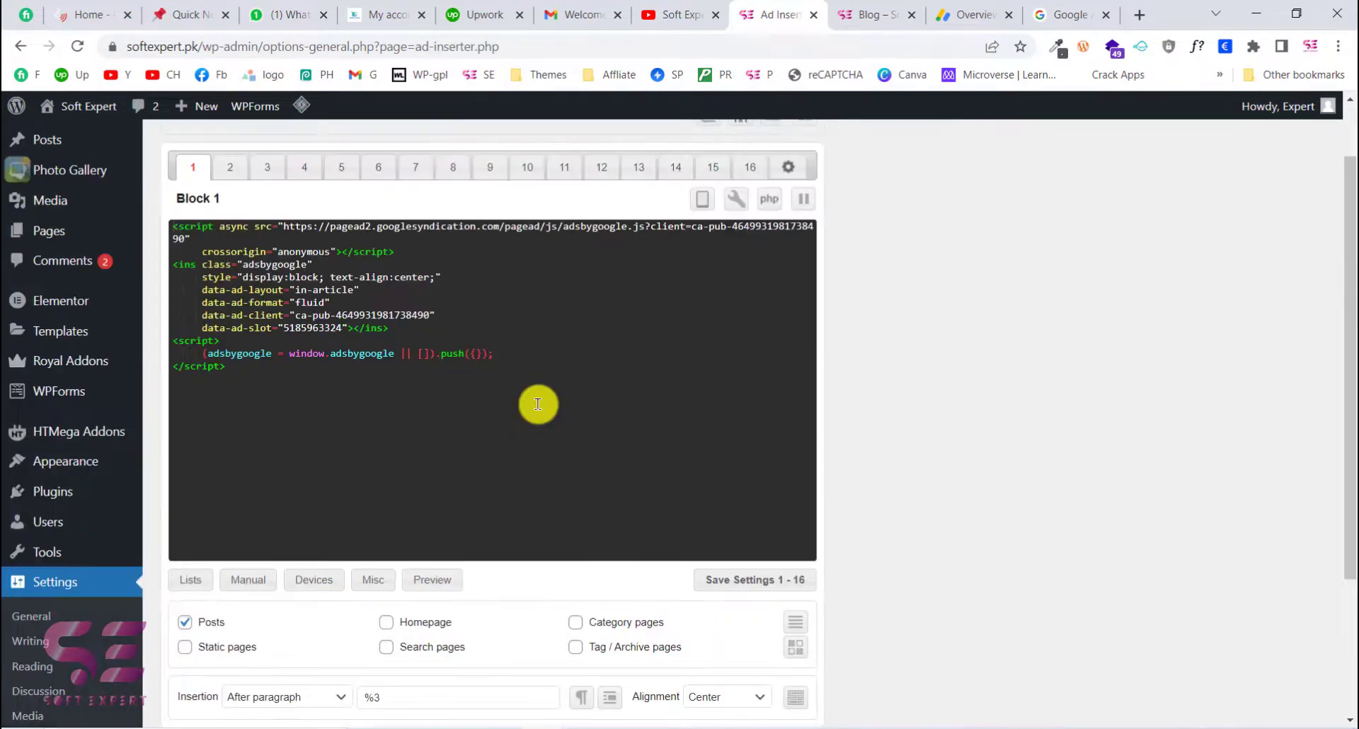
pyautogui.scroll(1, 539, 403)
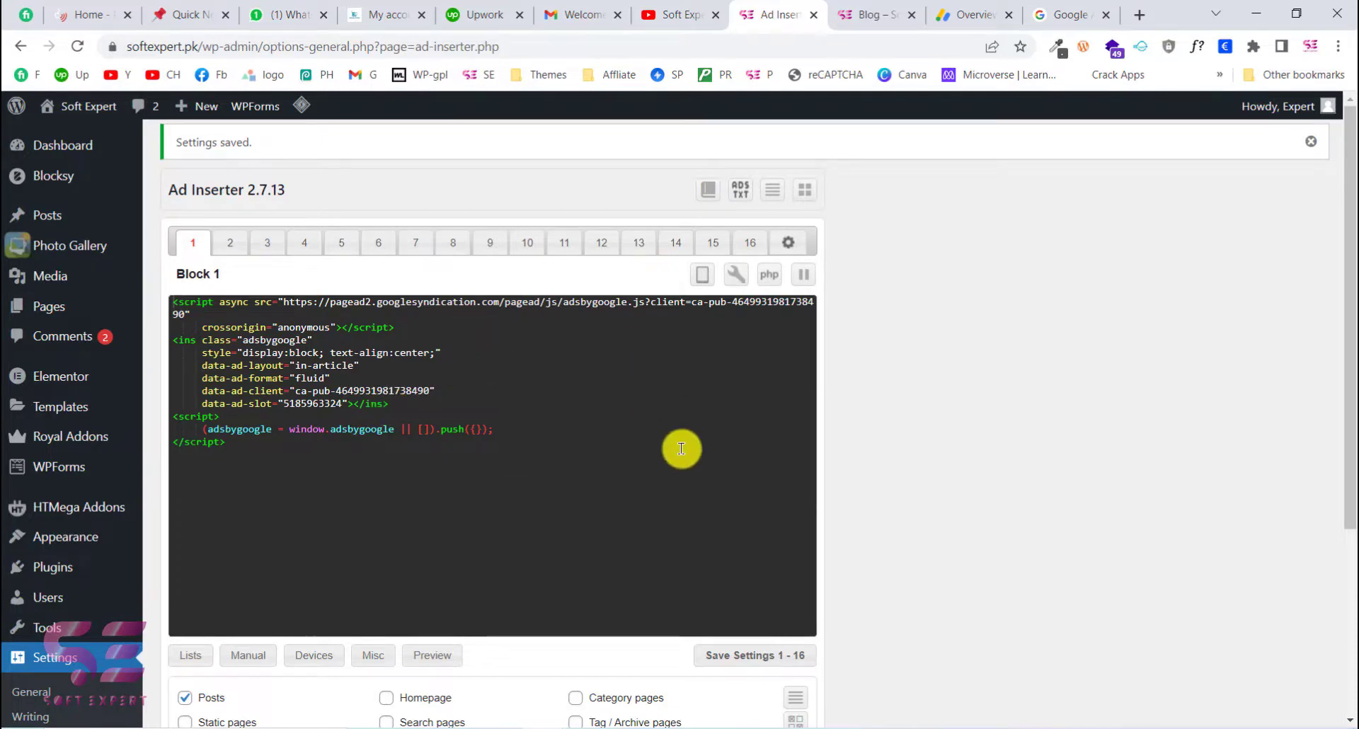
pyautogui.click(860, 12)
pyautogui.scroll(6, 889, 282)
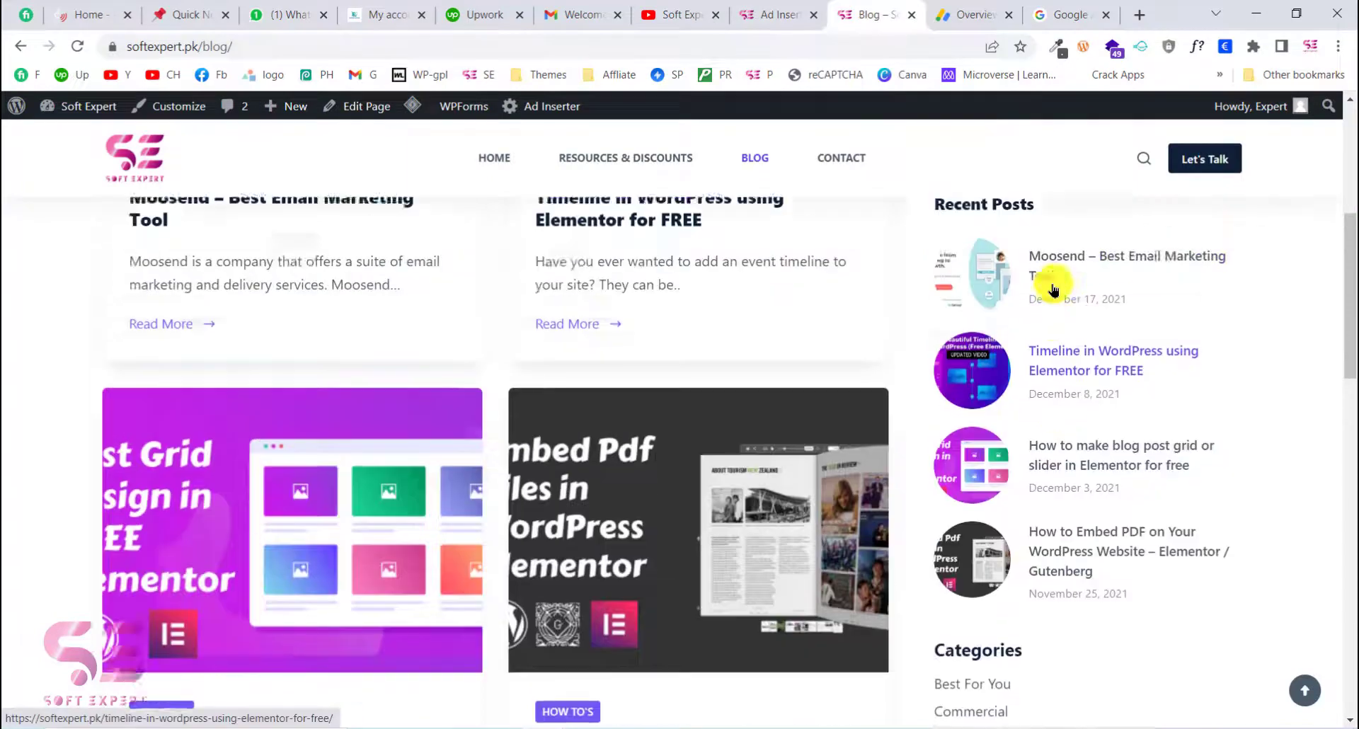
pyautogui.scroll(-3, 829, 402)
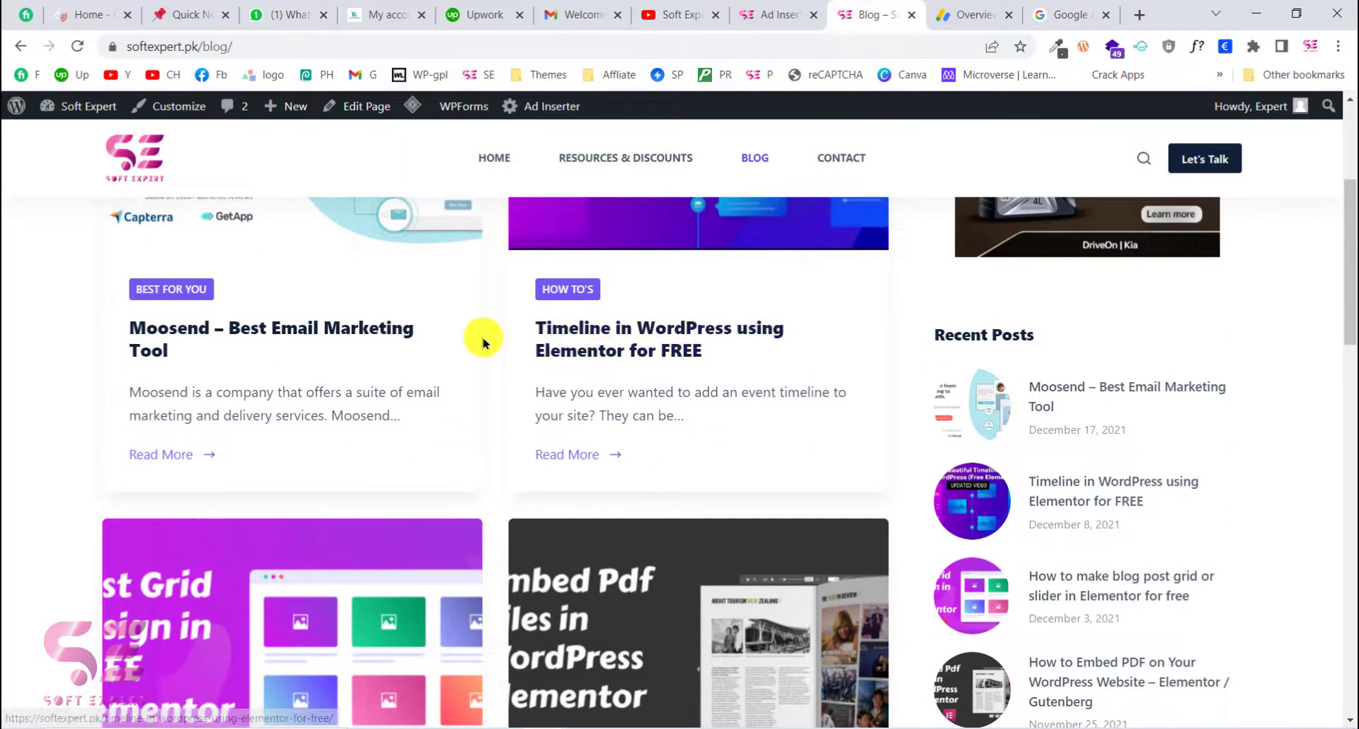
pyautogui.scroll(4, 483, 342)
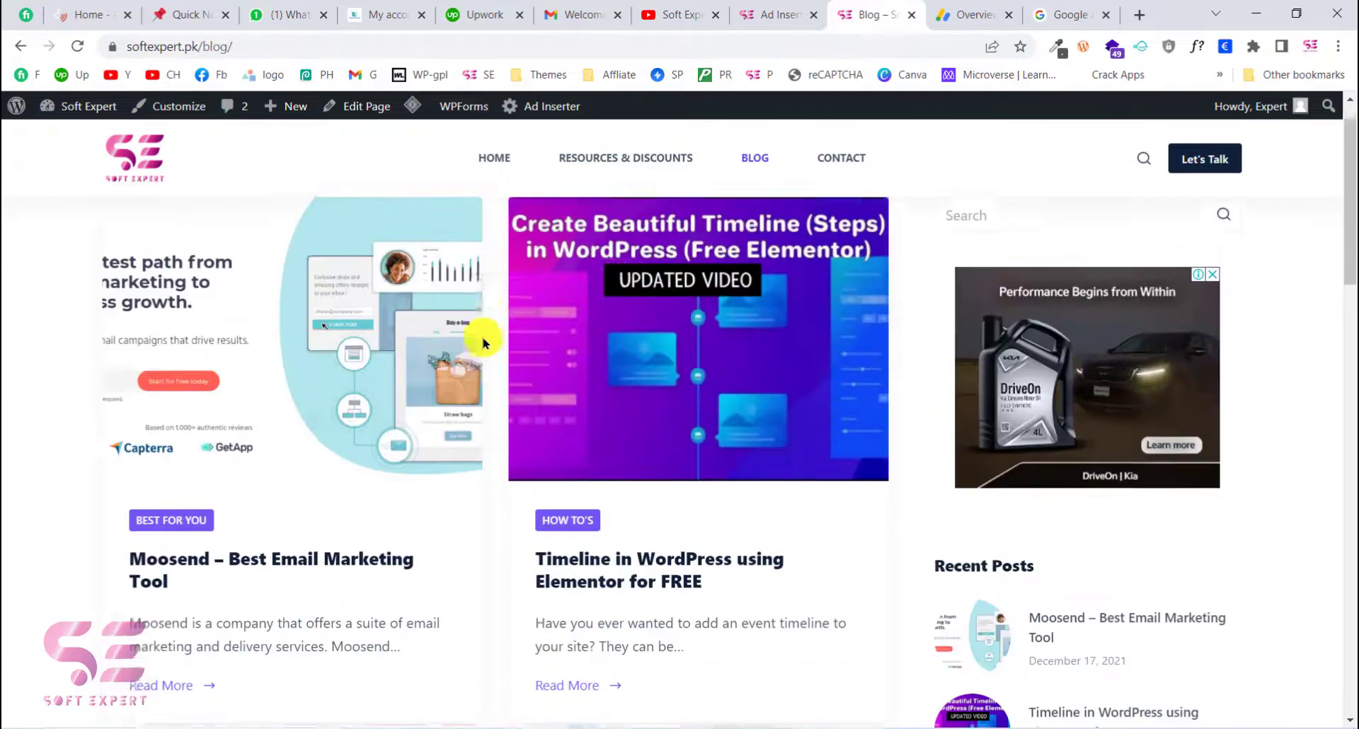